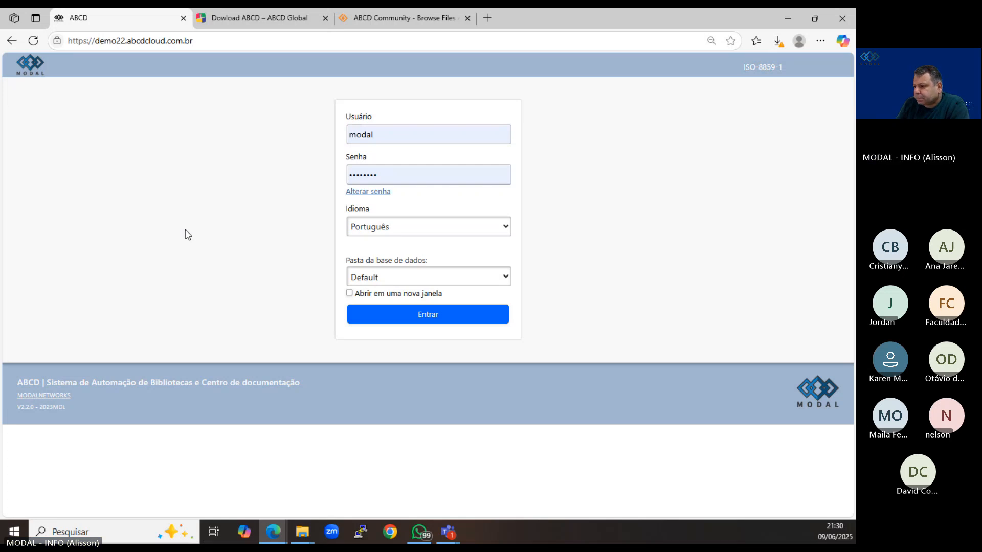
# Log in to the library system with Português as the language and the filled-in credentials.
pyautogui.click(398, 231)
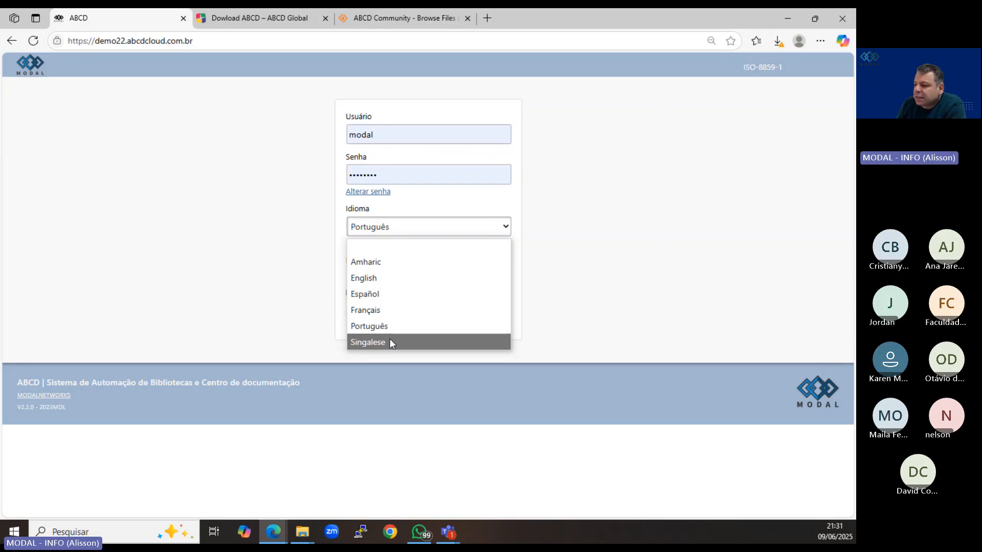
pyautogui.click(387, 327)
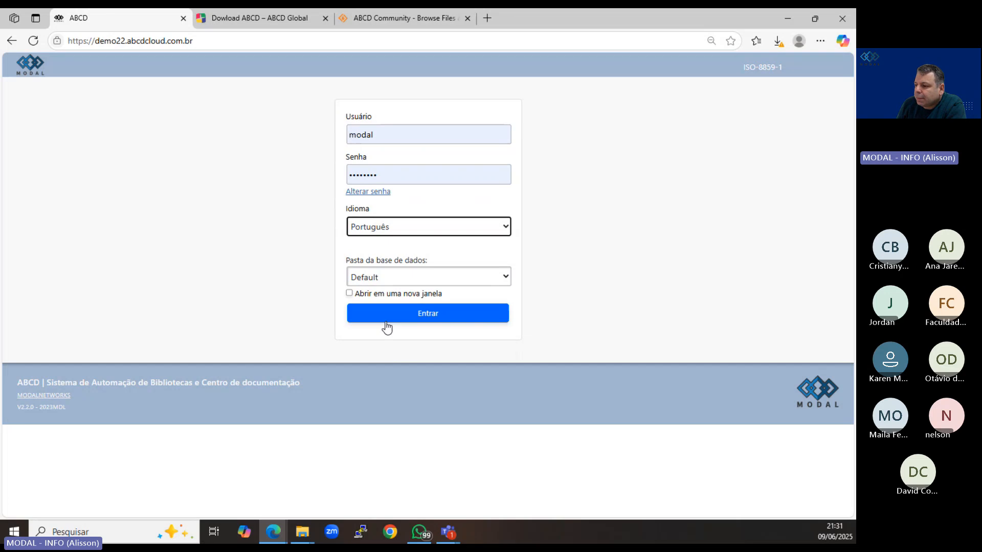
pyautogui.click(403, 314)
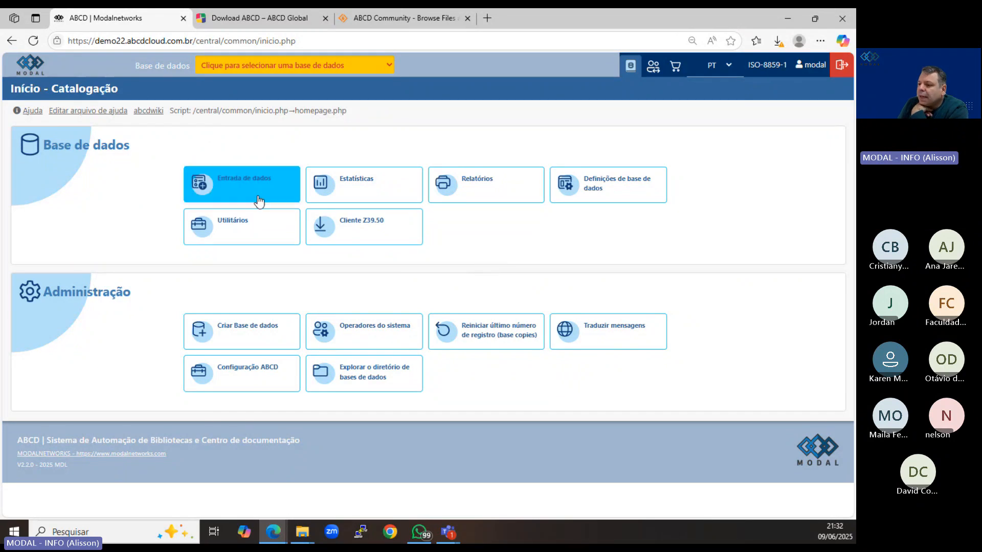
# Examine the full list of available databases without choosing one.
pyautogui.click(260, 64)
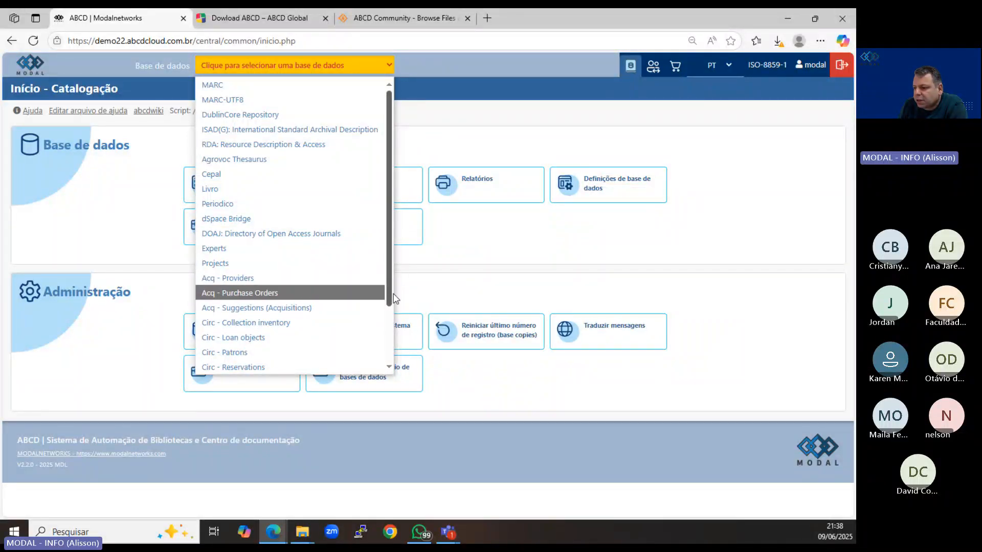
pyautogui.scroll(-1, 391, 306)
pyautogui.scroll(-2, 391, 306)
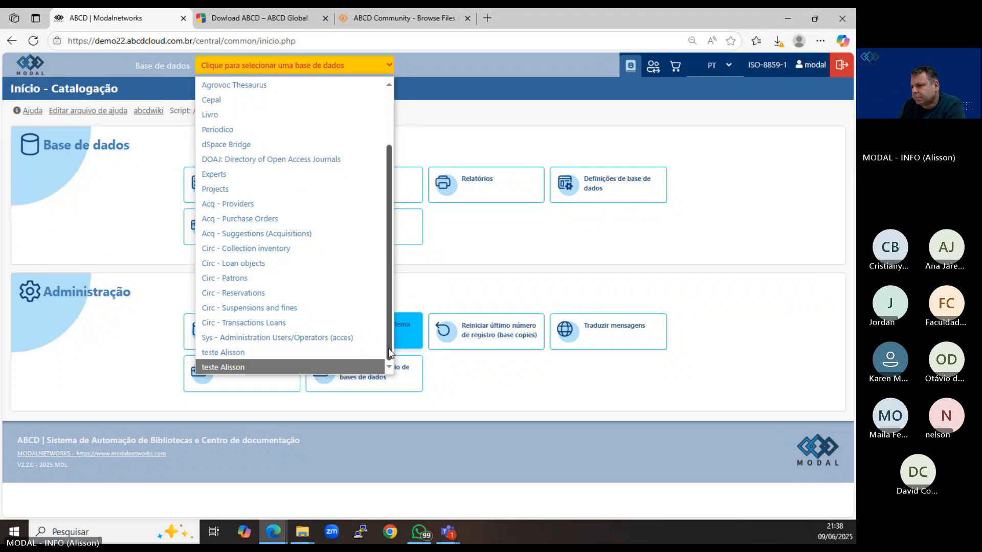
pyautogui.moveTo(389, 348); pyautogui.dragTo(399, 250)
pyautogui.click(397, 242)
pyautogui.click(532, 104)
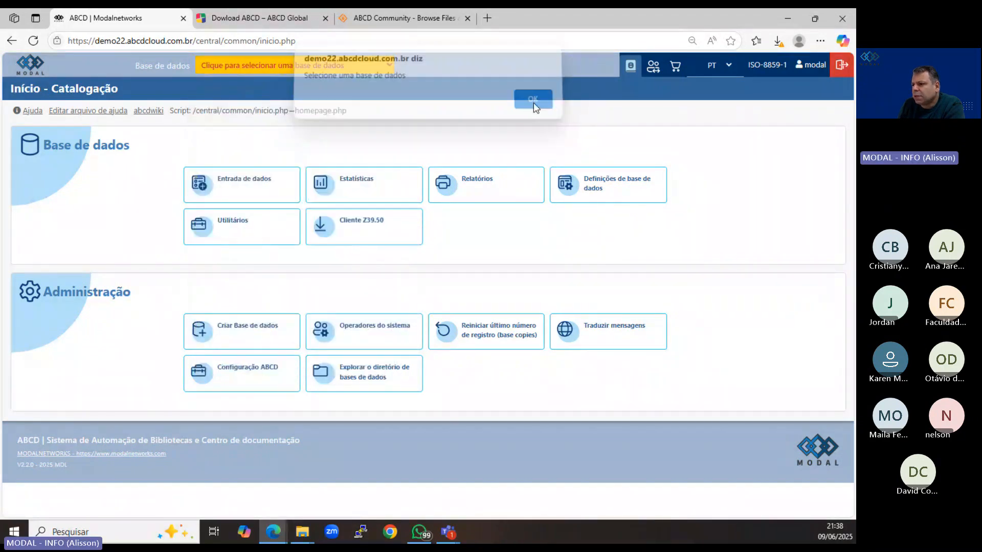
pyautogui.click(289, 69)
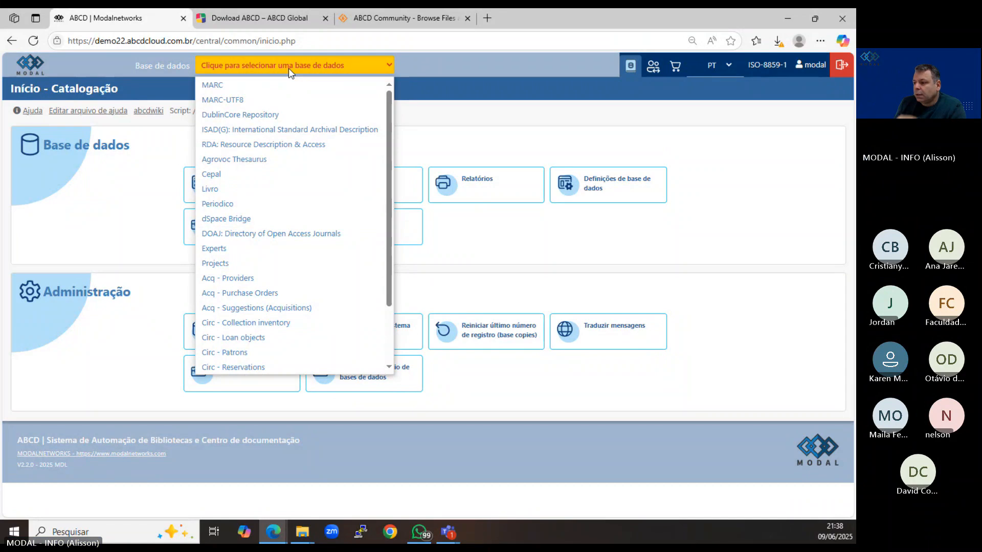
pyautogui.click(522, 239)
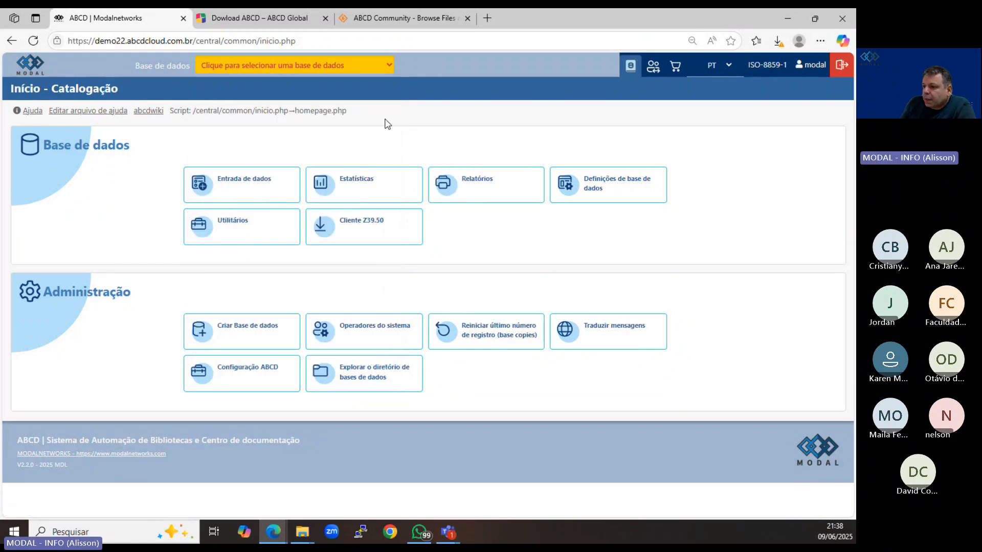
# Select the MARC database and open its data entry module.
pyautogui.click(277, 66)
pyautogui.click(264, 84)
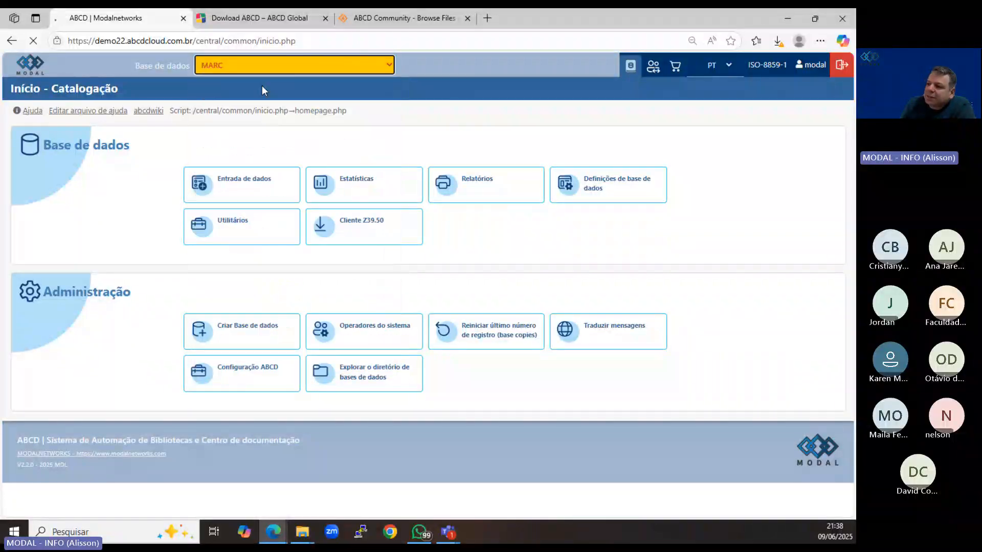
pyautogui.click(250, 188)
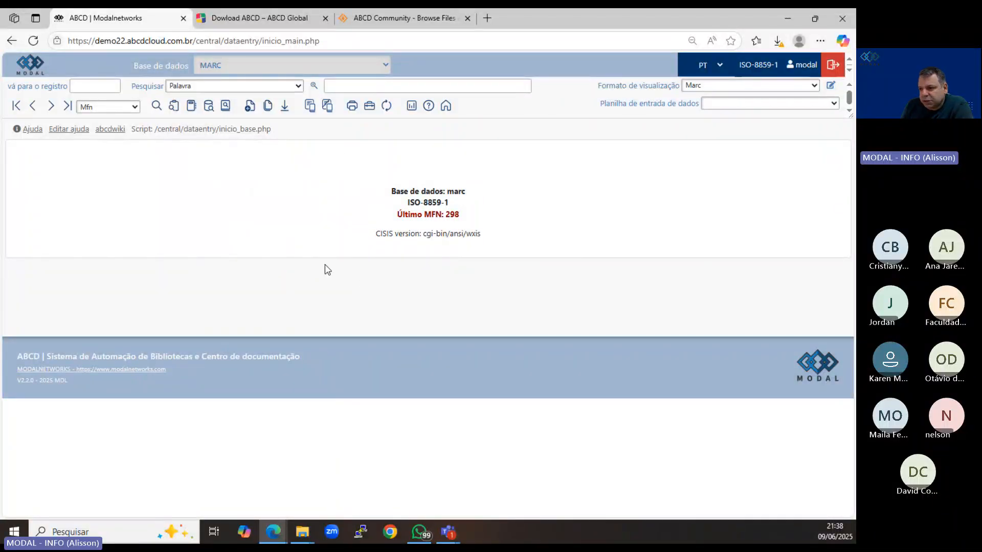
# Browse the MARC records one by one up to the third, and jump to the last record.
pyautogui.click(51, 107)
pyautogui.click(51, 107)
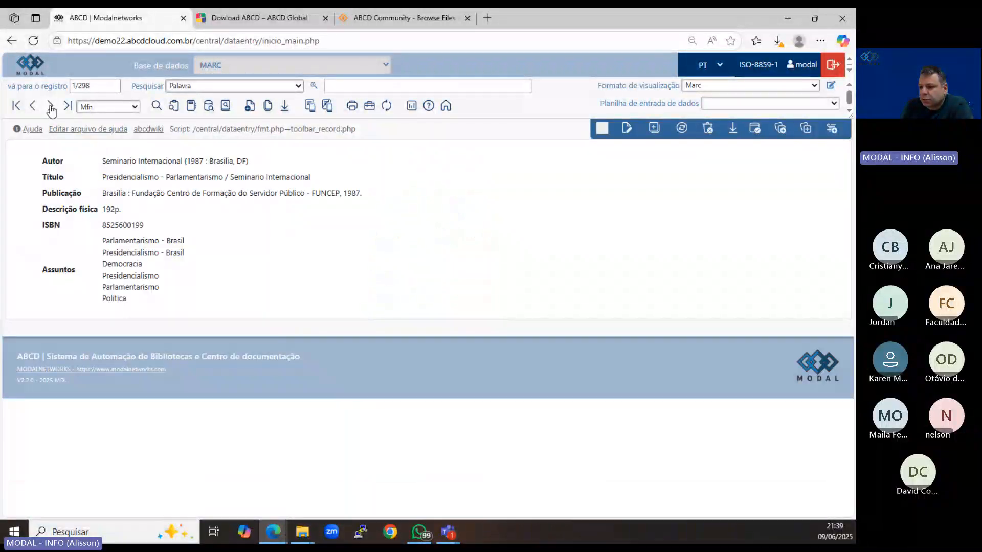
pyautogui.click(52, 107)
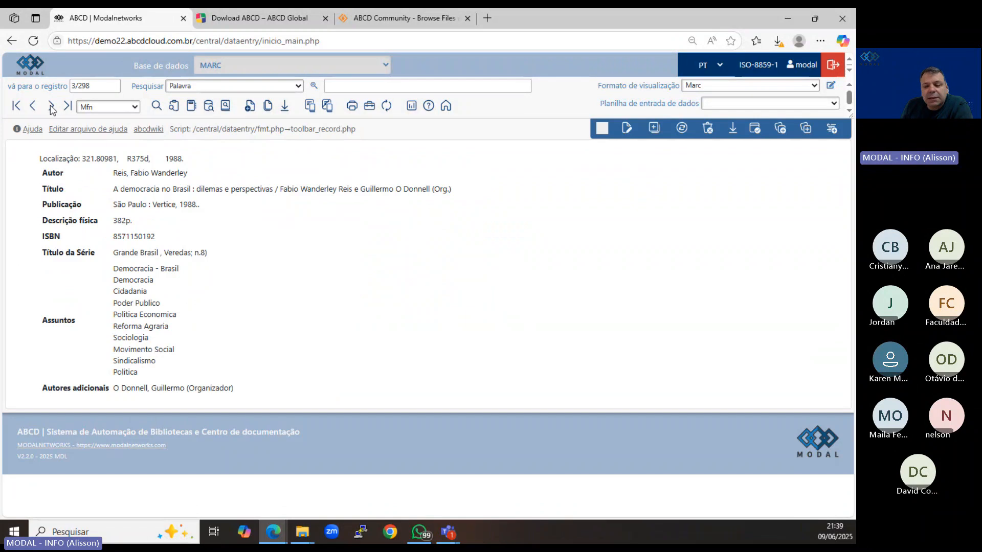
pyautogui.click(67, 107)
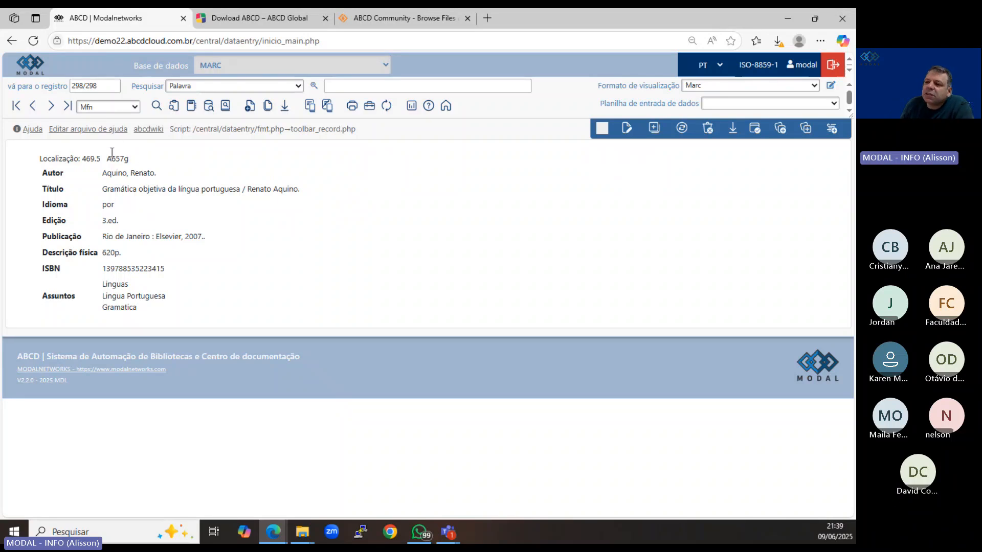
# Go directly to record number 10 of the MARC database.
pyautogui.click(99, 86)
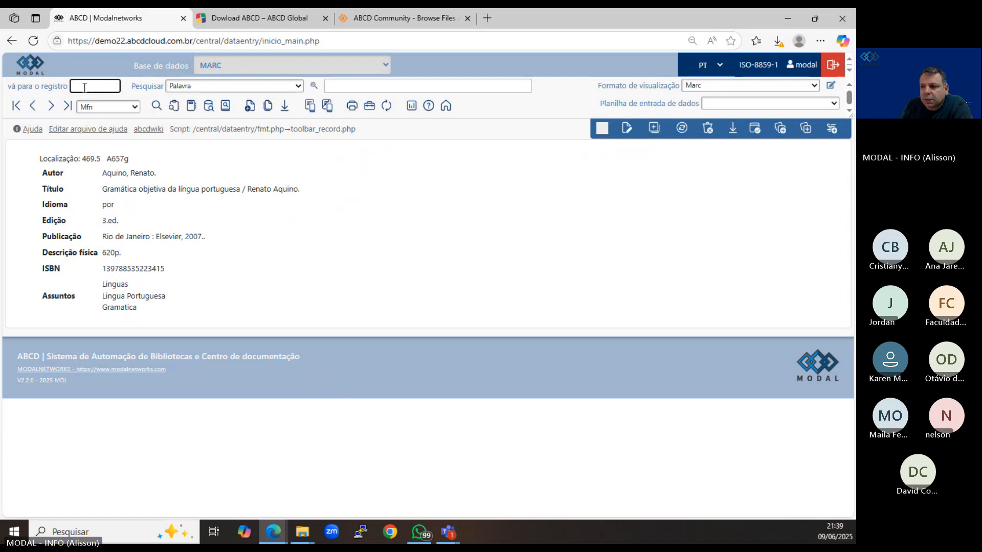
pyautogui.write('10/298')
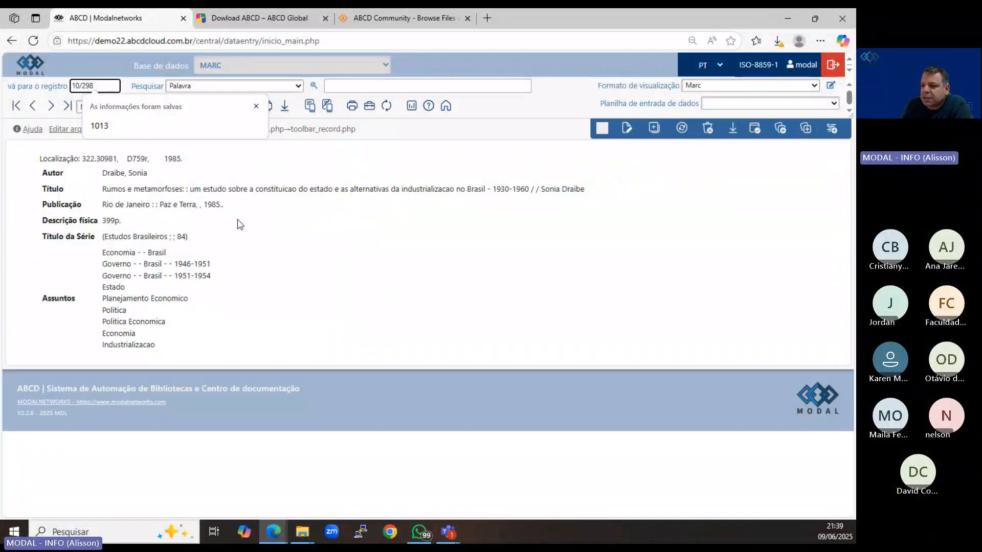
pyautogui.click(238, 221)
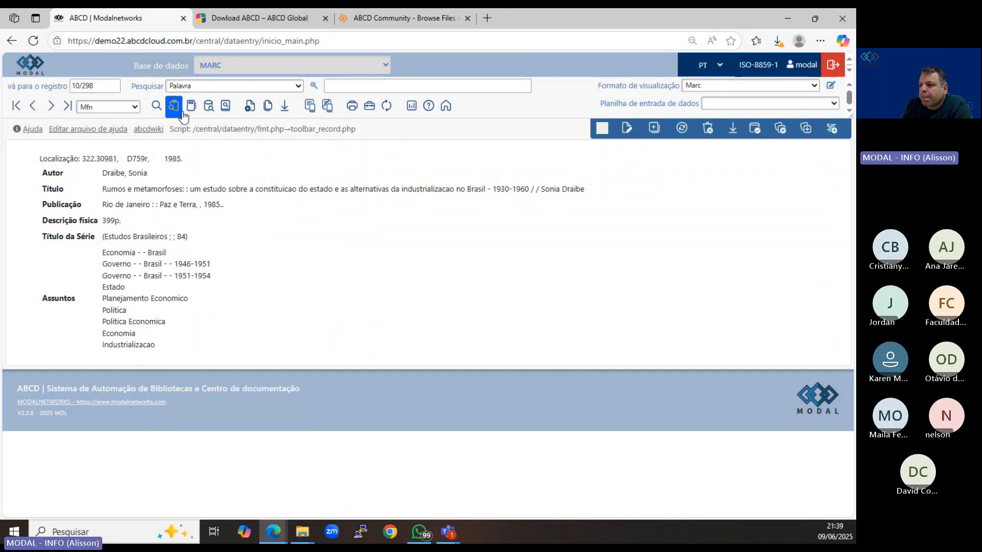
# Search the MARC records for the word "brasil".
pyautogui.click(340, 85)
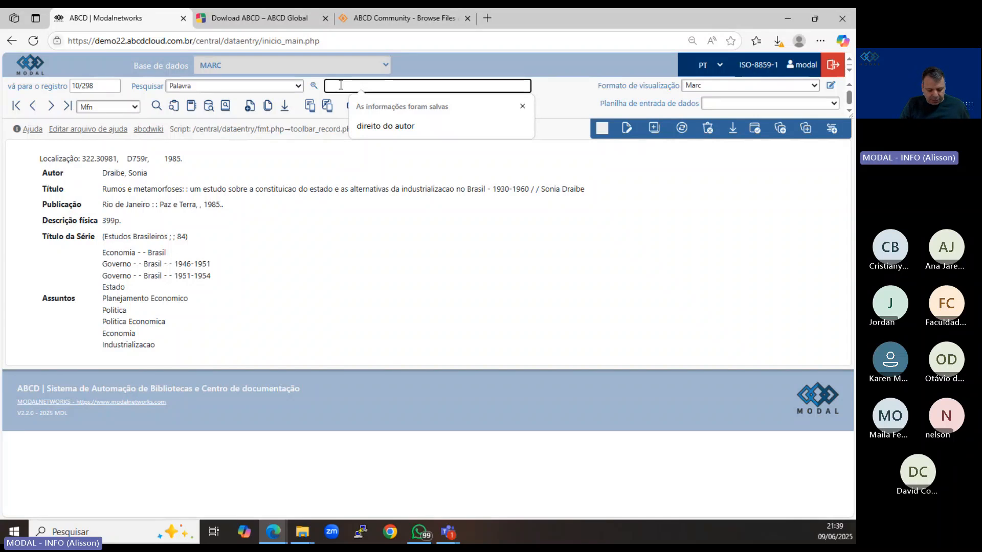
pyautogui.write('brasil')
pyautogui.press('Return')
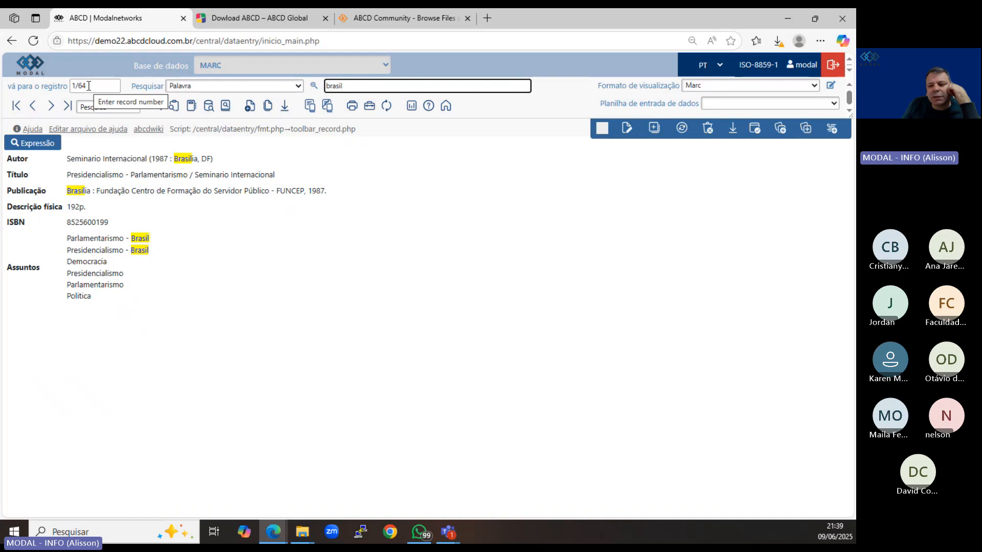
# Browse the first three search results, return to the first one and highlight the matched term in its Autor field.
pyautogui.click(51, 106)
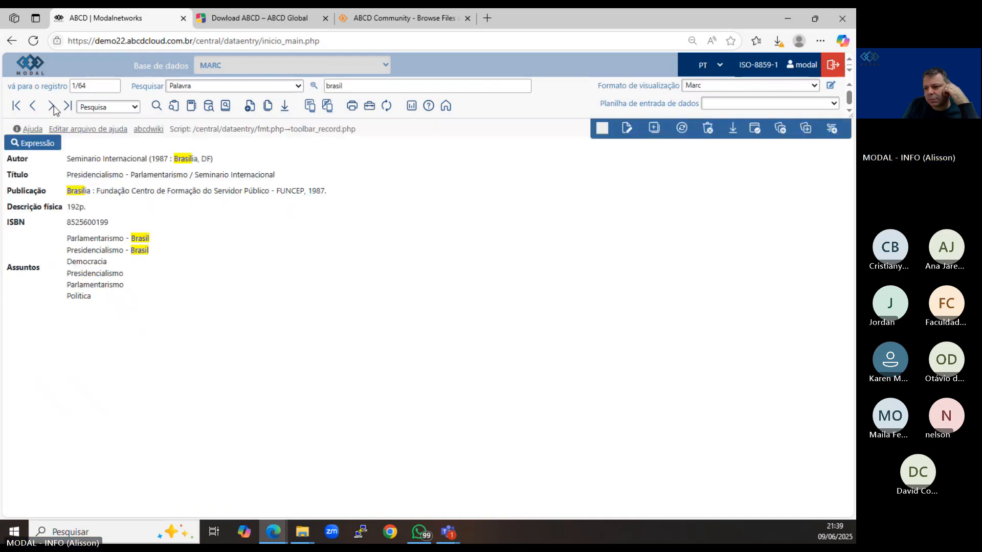
pyautogui.click(52, 107)
pyautogui.click(52, 106)
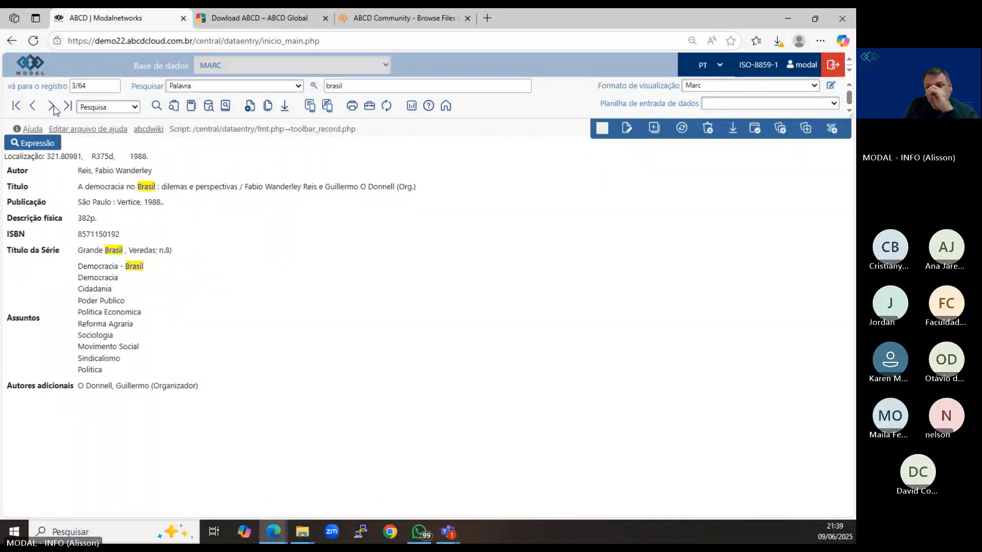
pyautogui.click(16, 106)
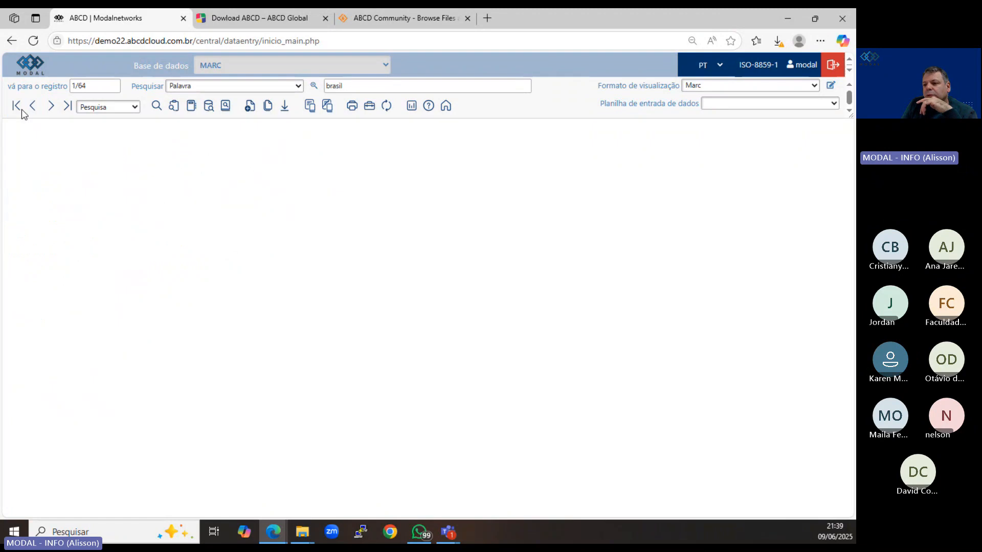
pyautogui.moveTo(195, 161); pyautogui.dragTo(174, 166)
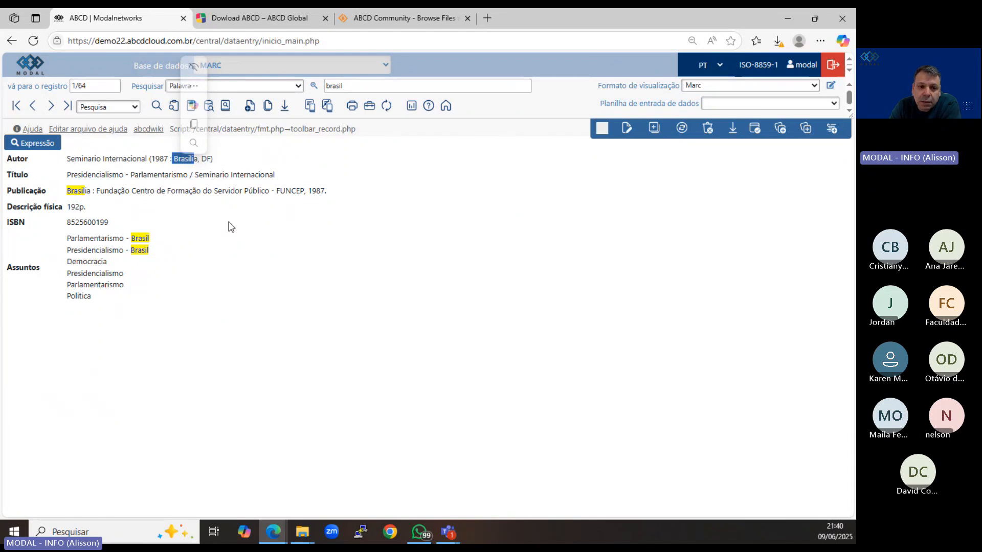
pyautogui.click(352, 86)
pyautogui.click(209, 182)
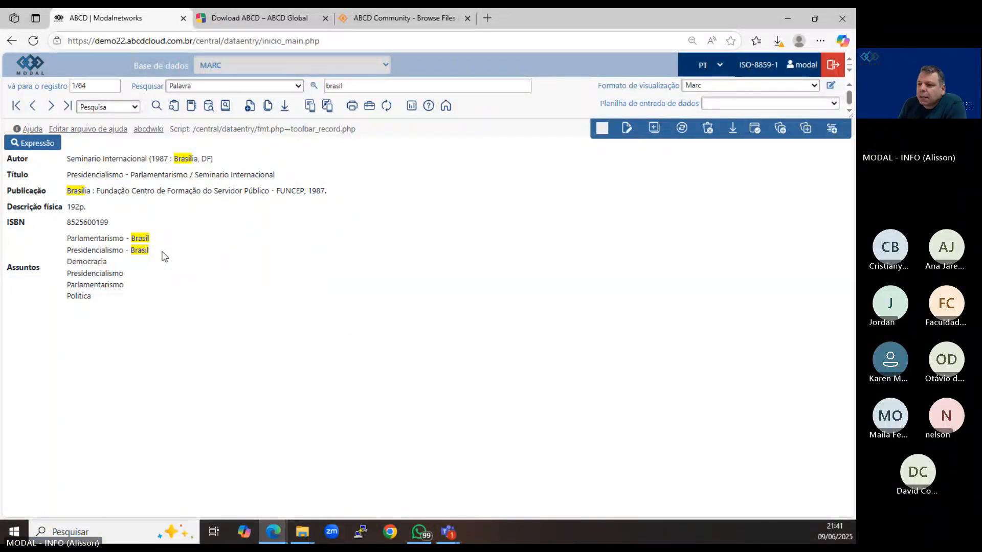
# Go to the last search result and highlight the author's name in its Autor field.
pyautogui.click(67, 105)
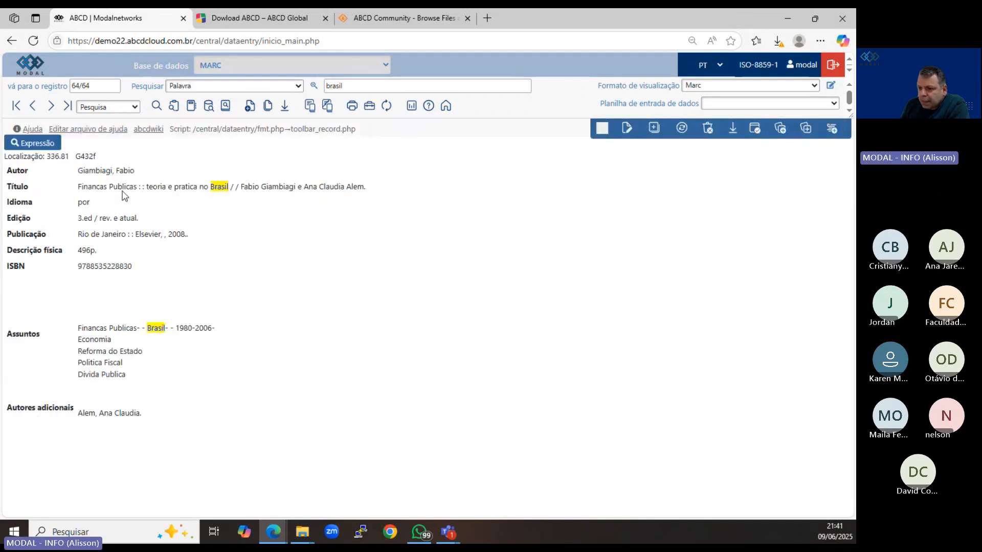
pyautogui.moveTo(77, 170); pyautogui.dragTo(137, 174)
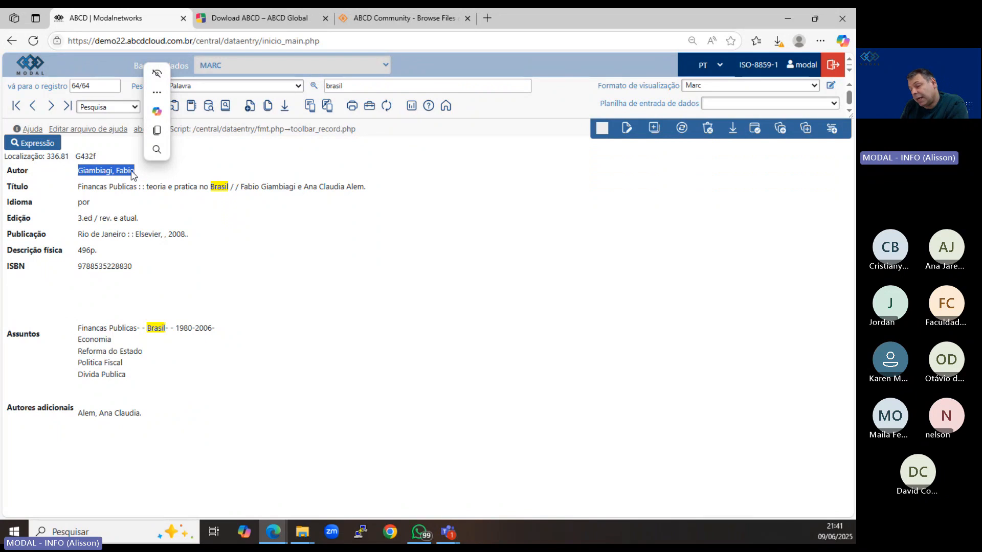
pyautogui.click(132, 174)
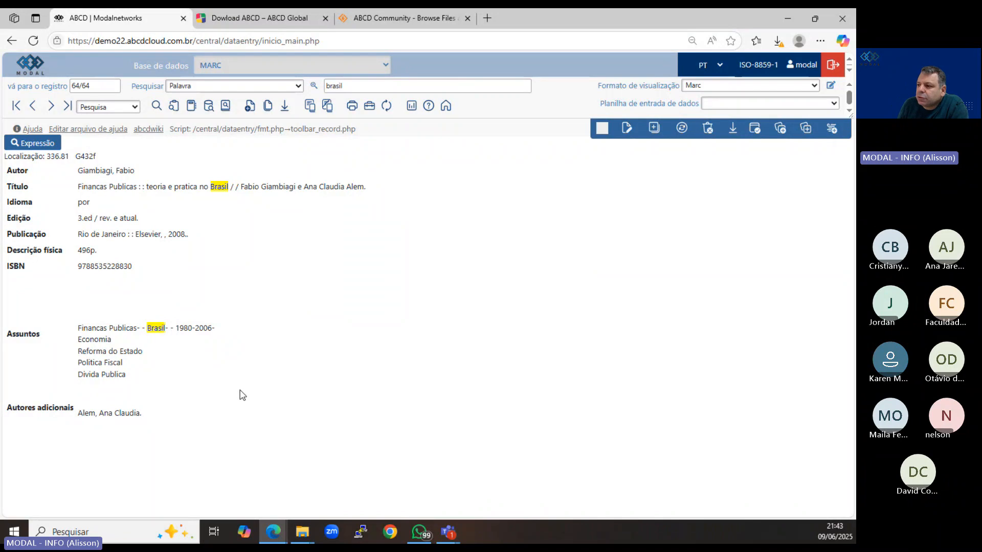
# Open the advanced search form and review all of its searchable fields.
pyautogui.click(157, 107)
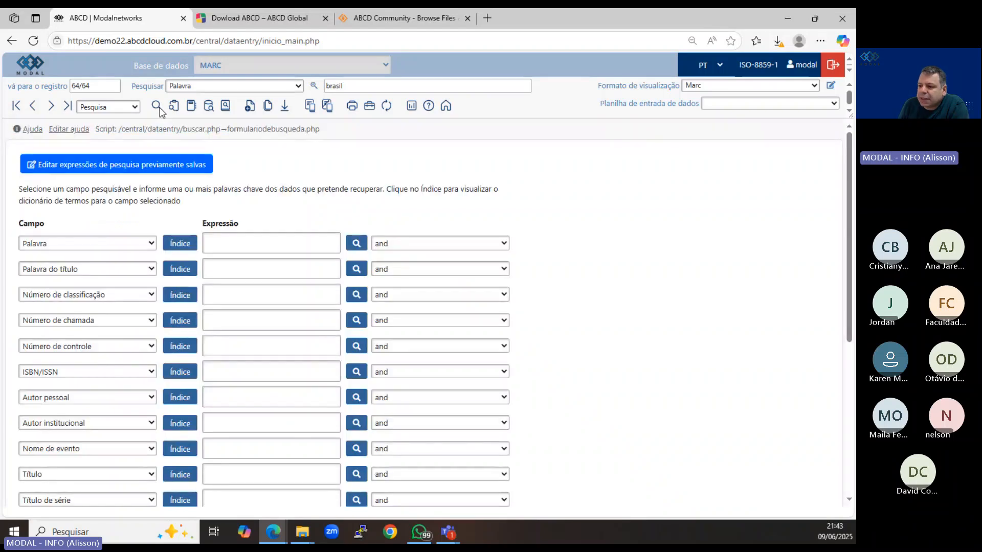
pyautogui.scroll(-4, 539, 193)
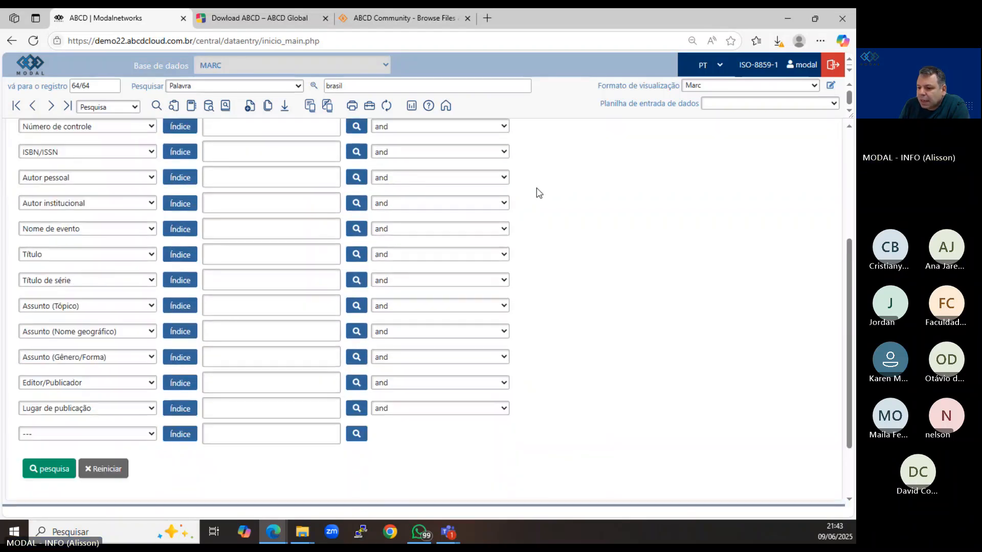
pyautogui.scroll(5, 539, 193)
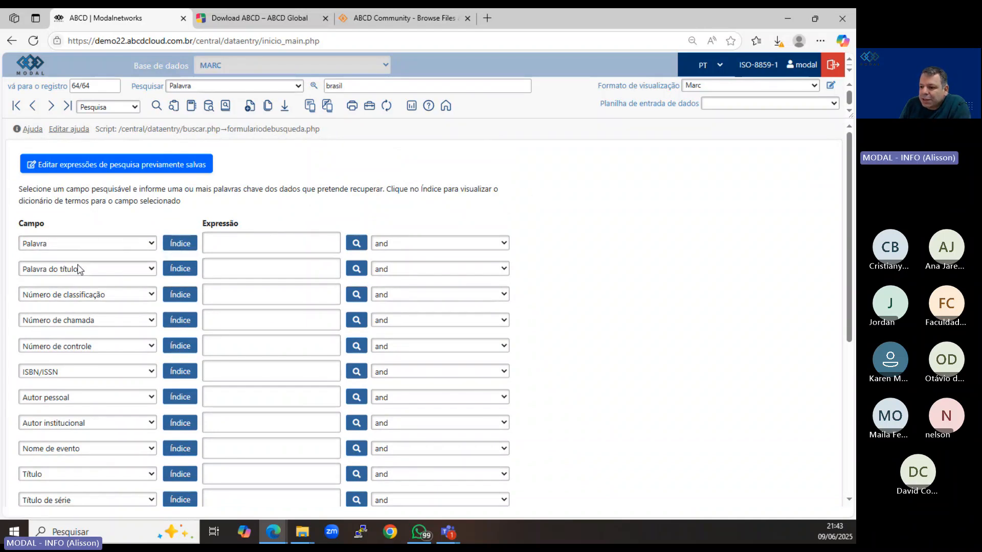
# View the index of terms for the Palavra do título field and close its window.
pyautogui.click(180, 270)
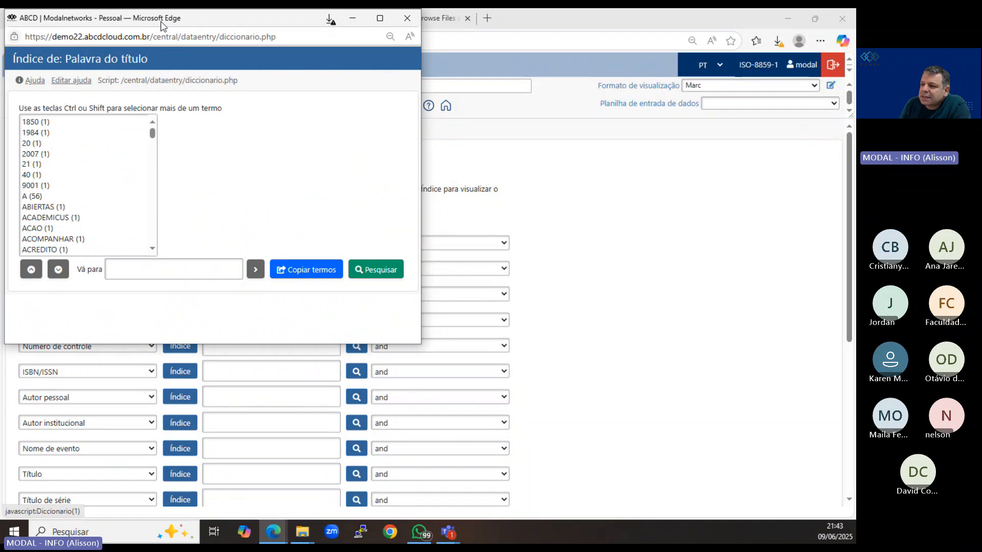
pyautogui.moveTo(161, 25); pyautogui.dragTo(177, 104)
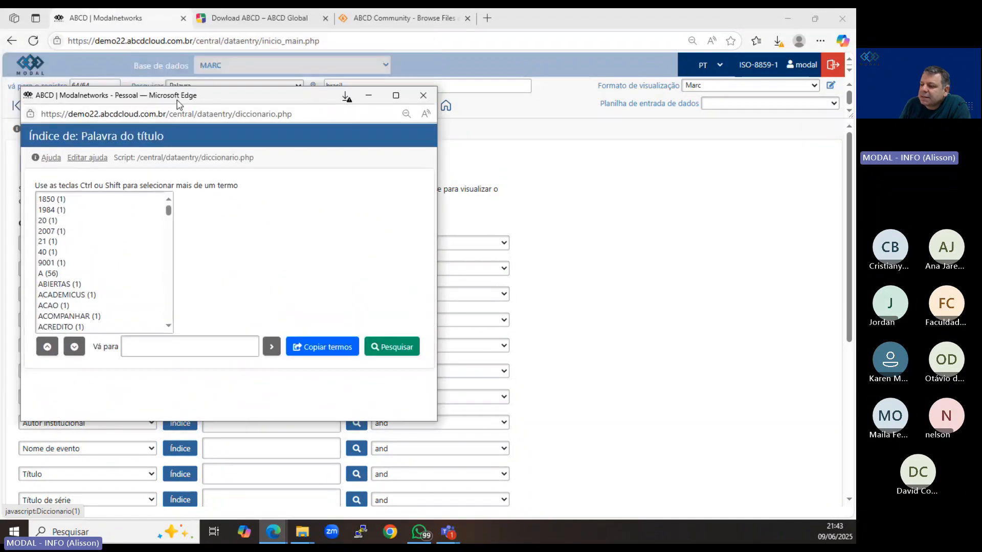
pyautogui.click(424, 96)
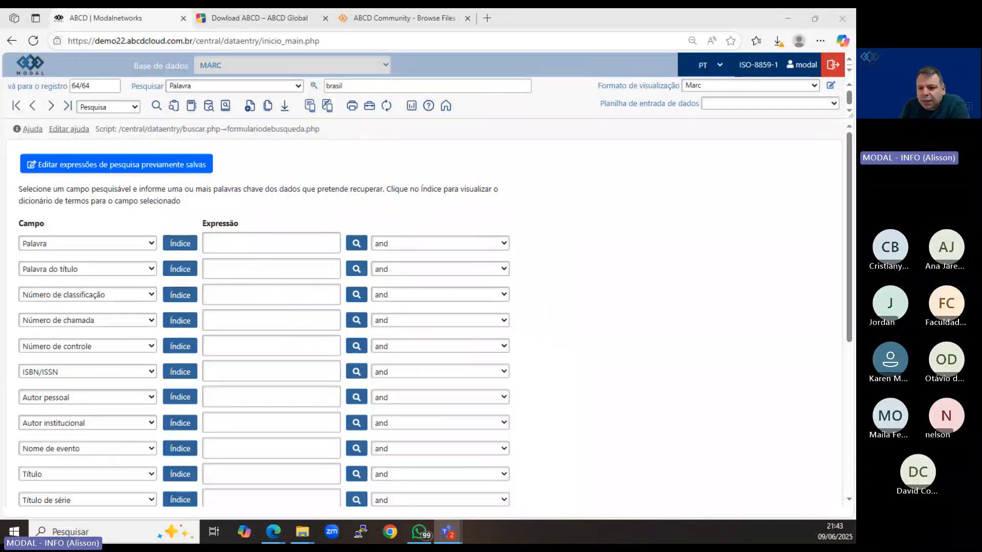
pyautogui.click(182, 273)
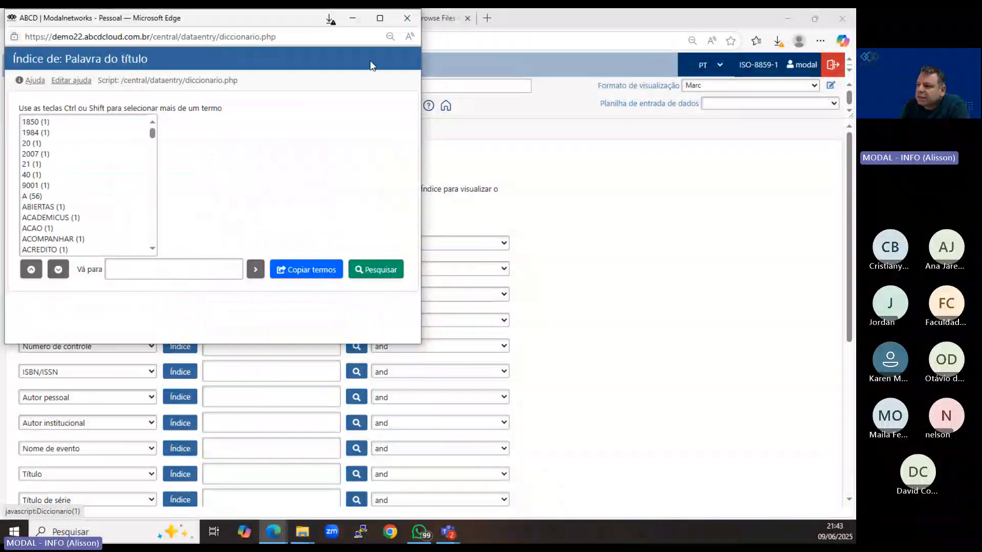
pyautogui.click(401, 22)
# Open the index of terms for the Autor pessoal field.
pyautogui.scroll(-1, 173, 333)
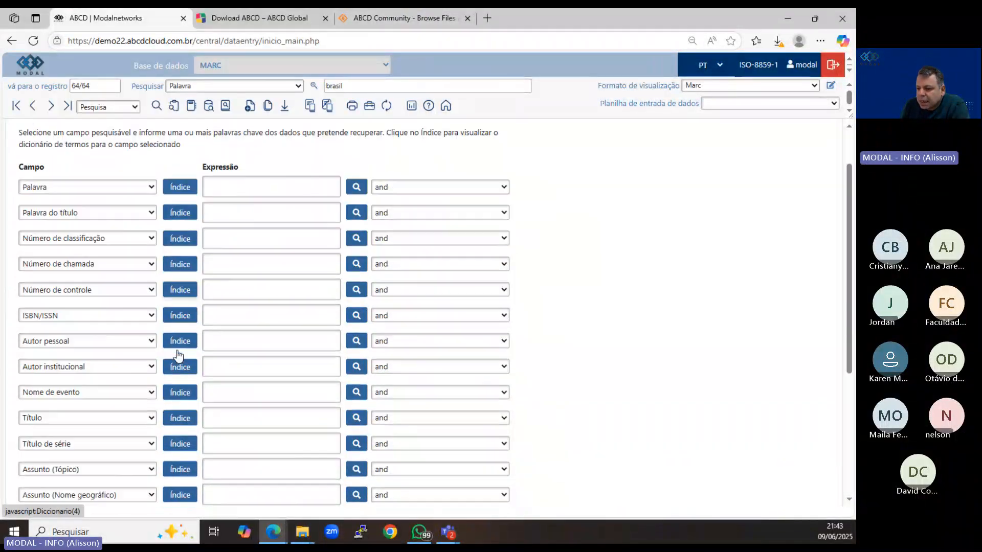
pyautogui.click(174, 336)
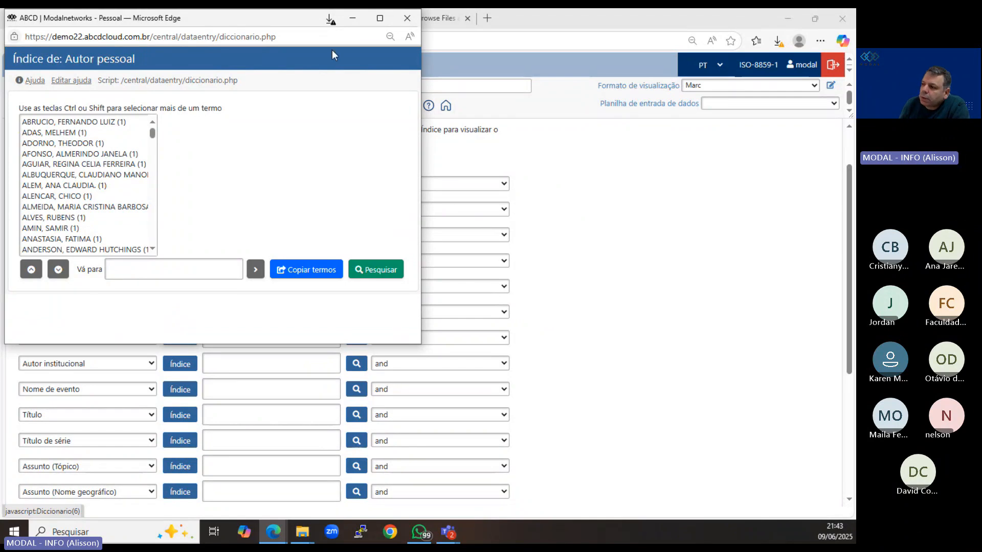
# Close the Autor pessoal index and copy the term 1850 from the Palavra do título index into its search expression.
pyautogui.click(402, 25)
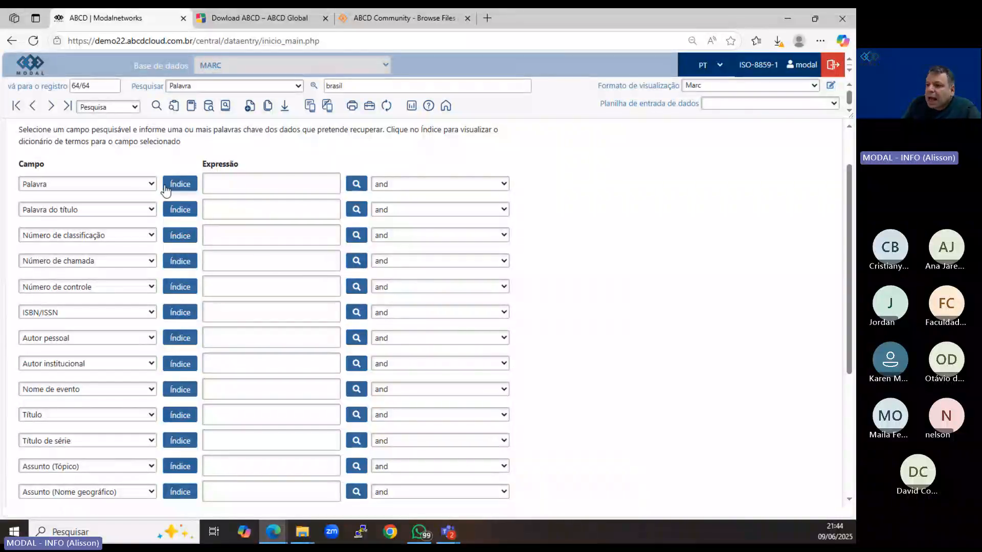
pyautogui.click(174, 210)
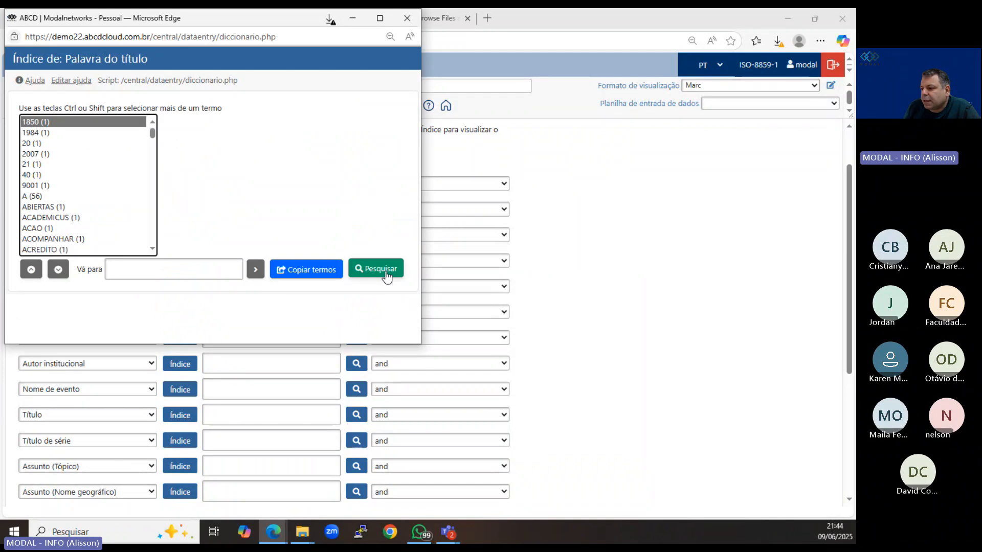
pyautogui.click(322, 275)
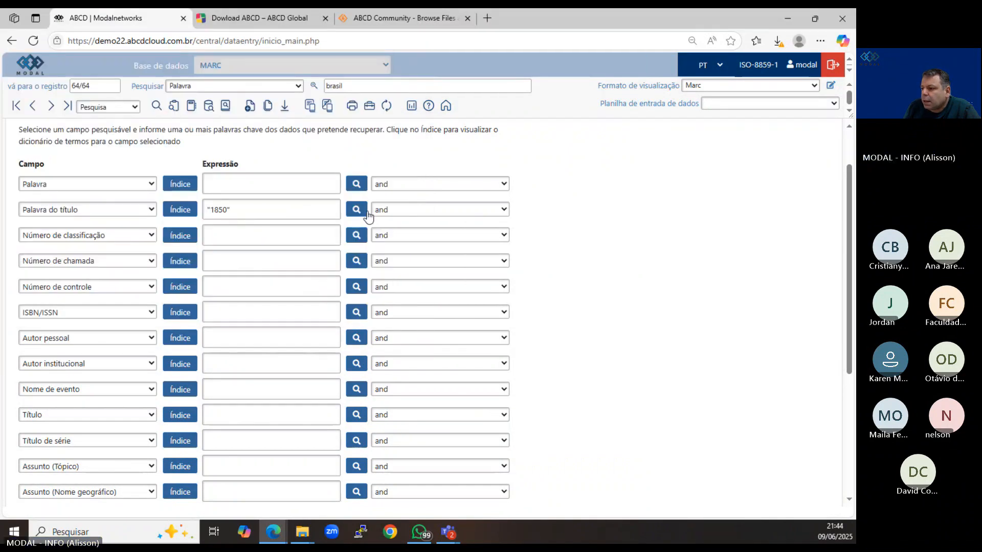
# Review the logical operators for the Palavra do título row, keep "and", and return to the last search result.
pyautogui.click(392, 211)
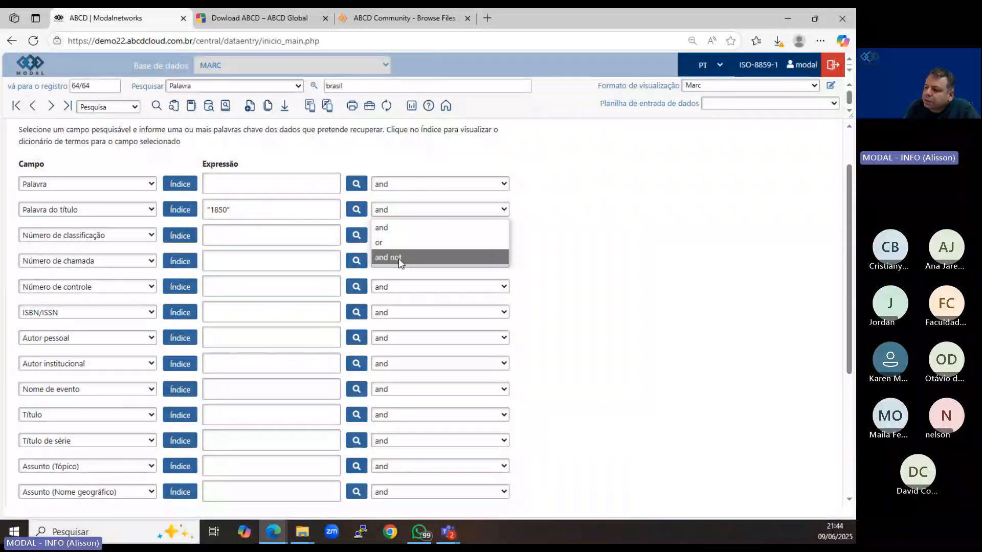
pyautogui.click(408, 232)
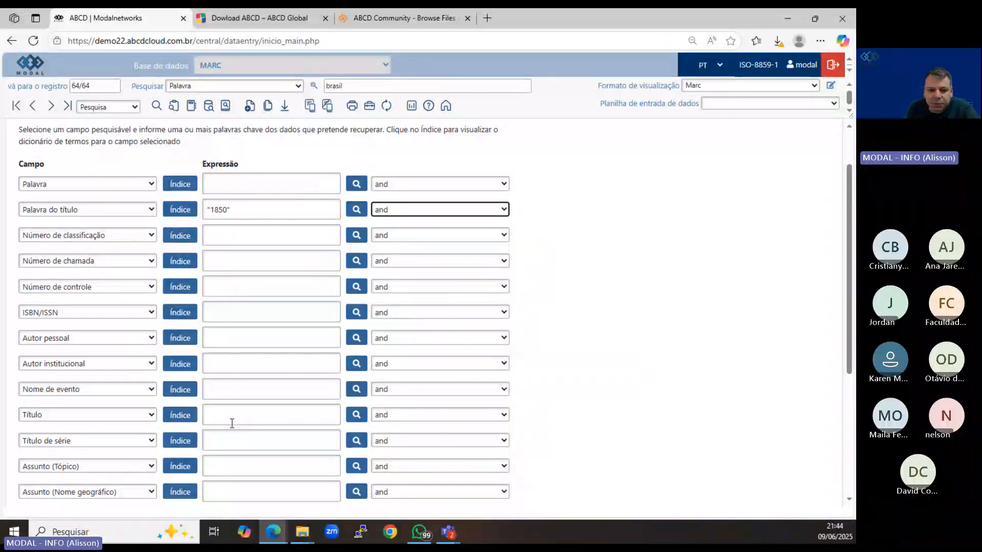
pyautogui.scroll(-2, 231, 422)
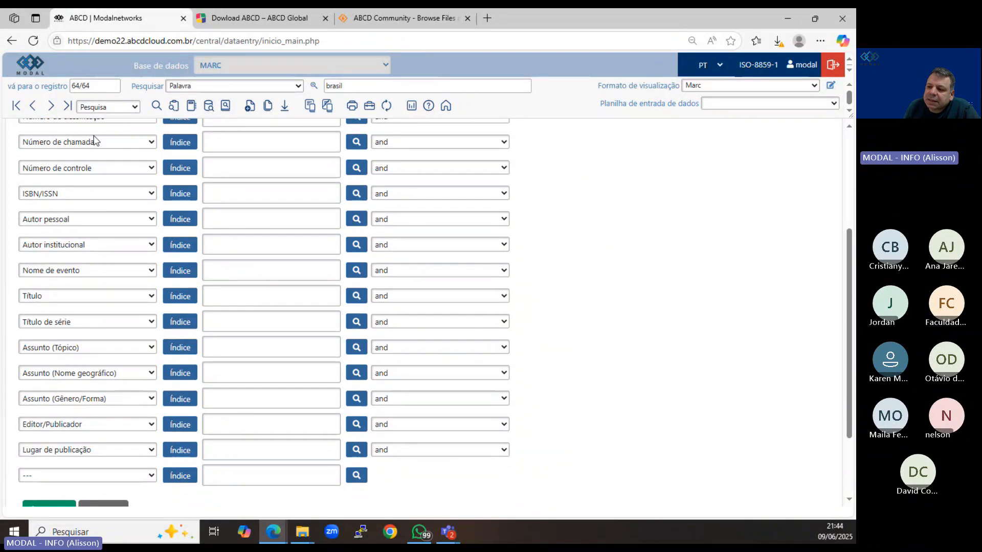
pyautogui.scroll(1, 95, 170)
pyautogui.scroll(1, 95, 171)
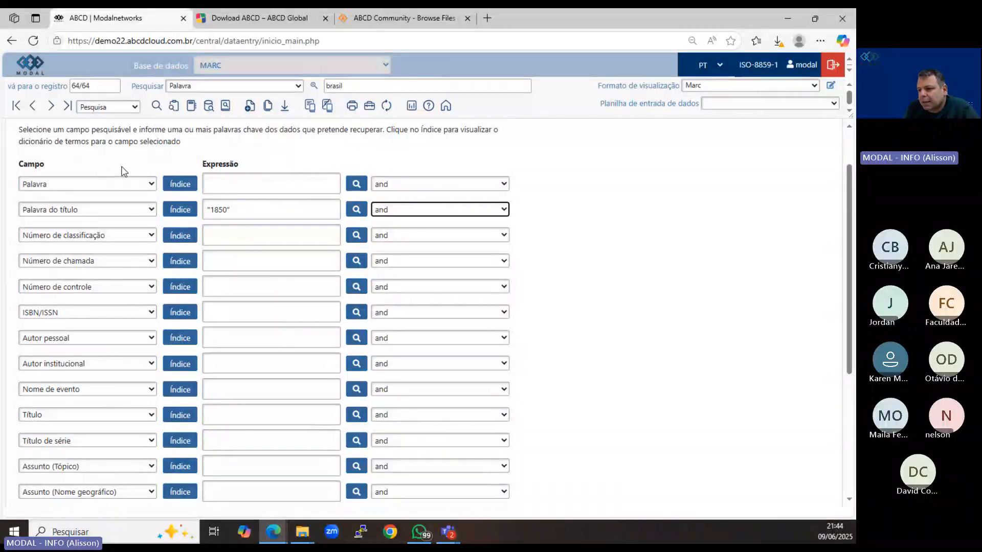
pyautogui.click(69, 107)
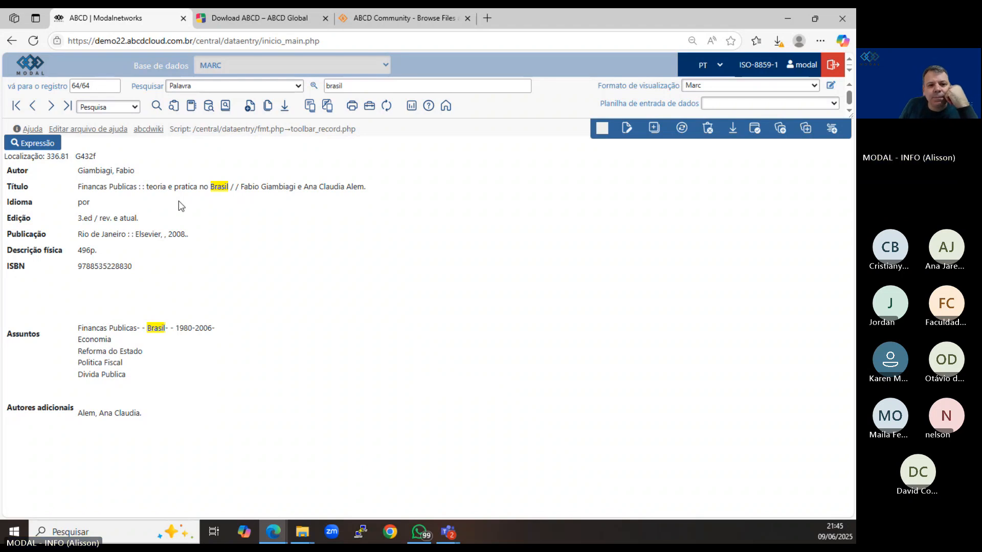
# Return to the home page, switch to the Cepal database, and look over the list of available databases.
pyautogui.click(446, 105)
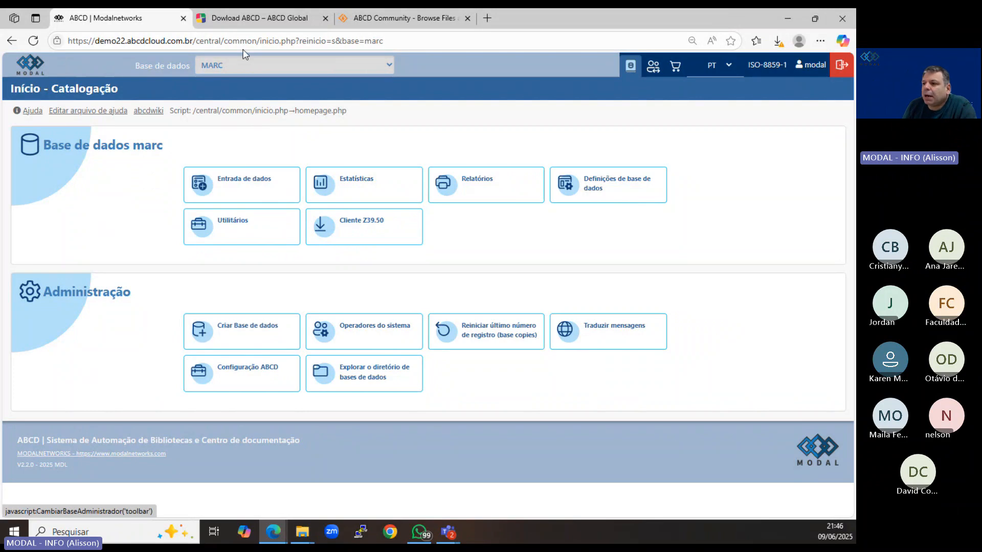
pyautogui.click(232, 66)
pyautogui.click(240, 189)
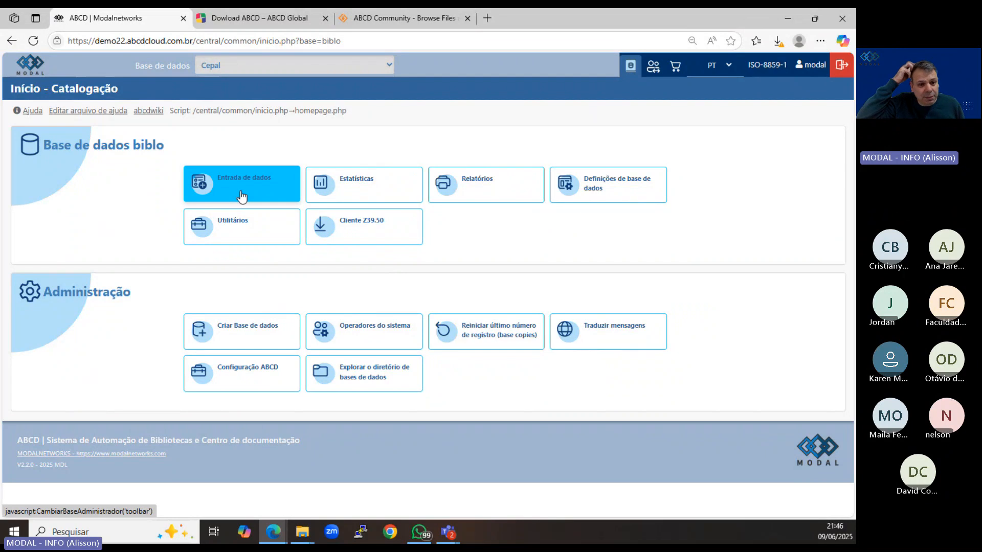
pyautogui.click(232, 66)
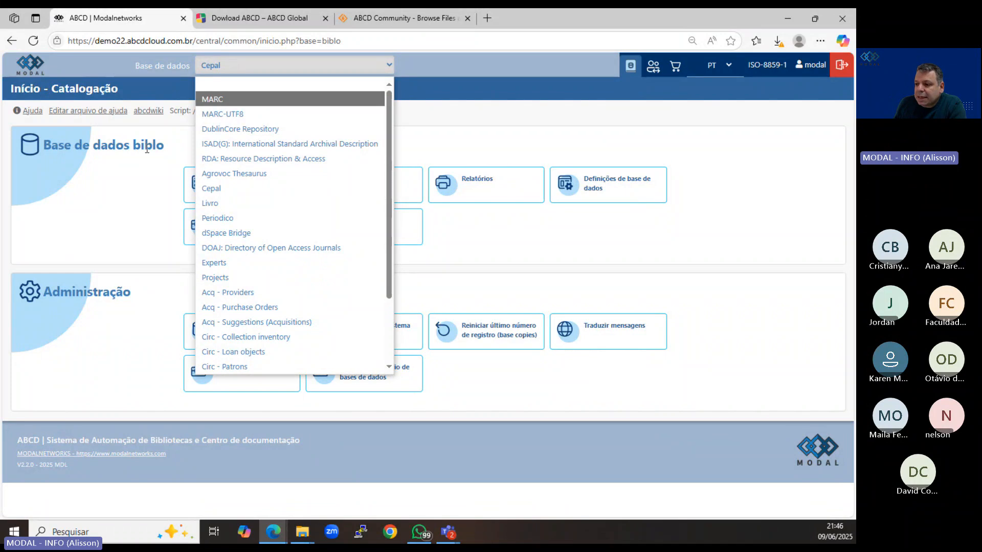
pyautogui.click(128, 190)
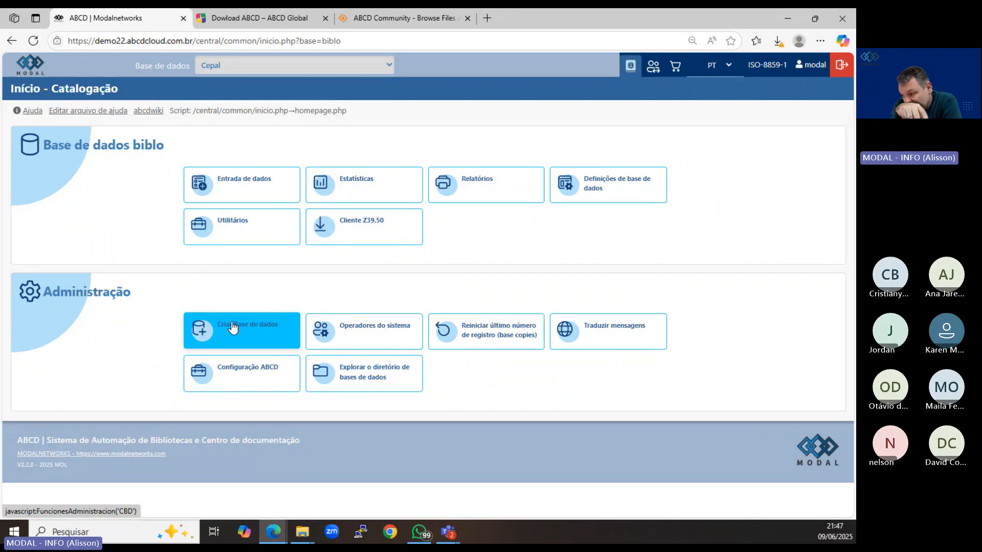
# Switch to the ISAD(G): International Standard Archival Description database and open its last record in data entry.
pyautogui.click(251, 66)
pyautogui.click(252, 144)
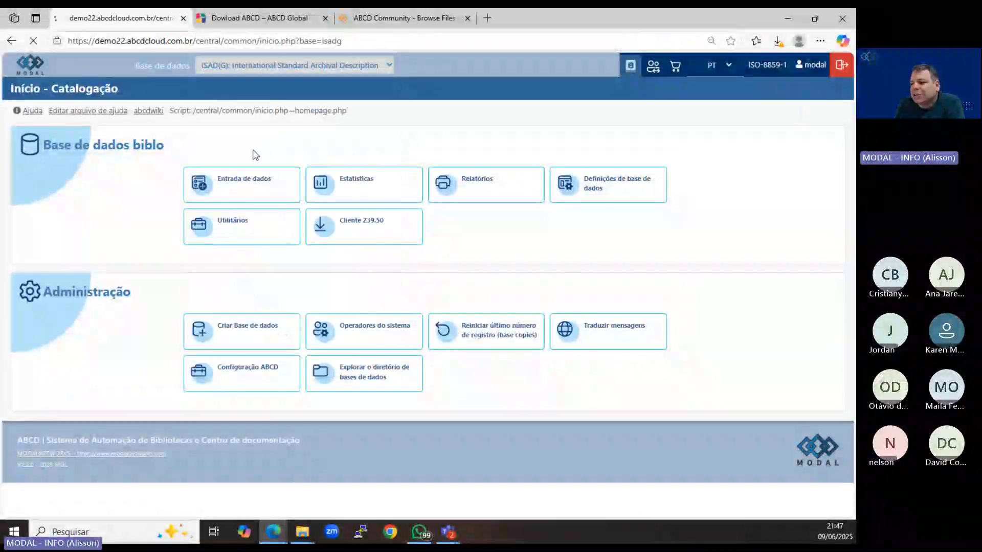
pyautogui.click(252, 183)
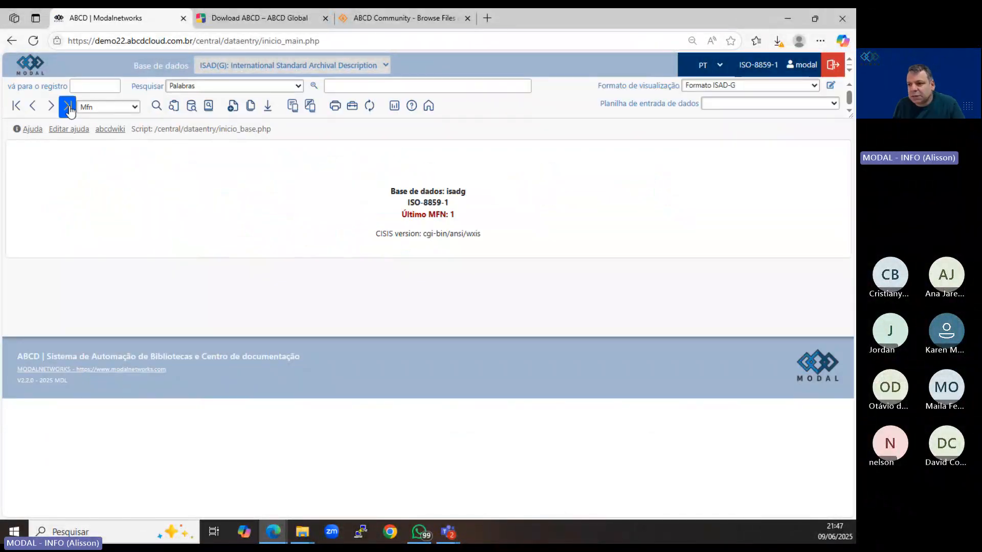
pyautogui.click(67, 107)
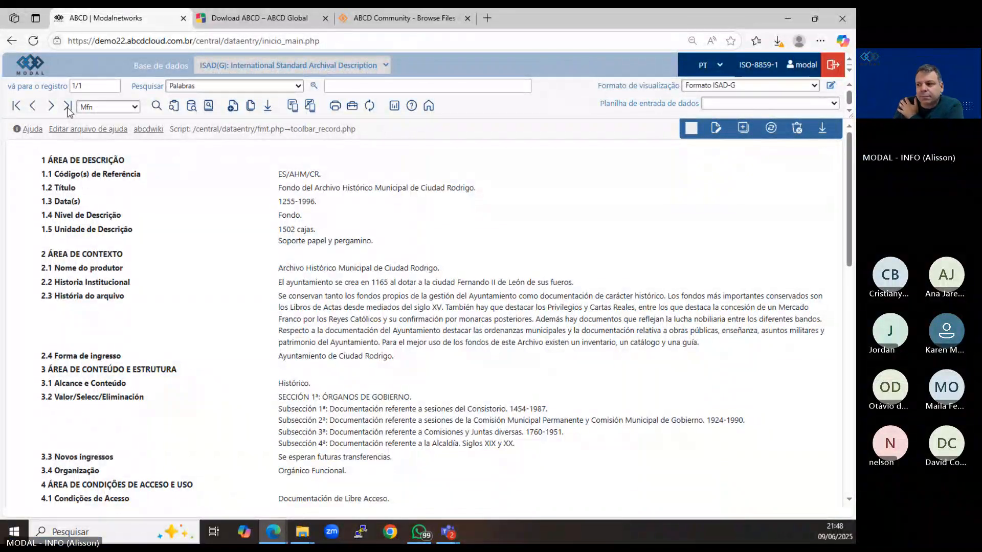
# Switch to the Livro database and go to its last record.
pyautogui.click(237, 66)
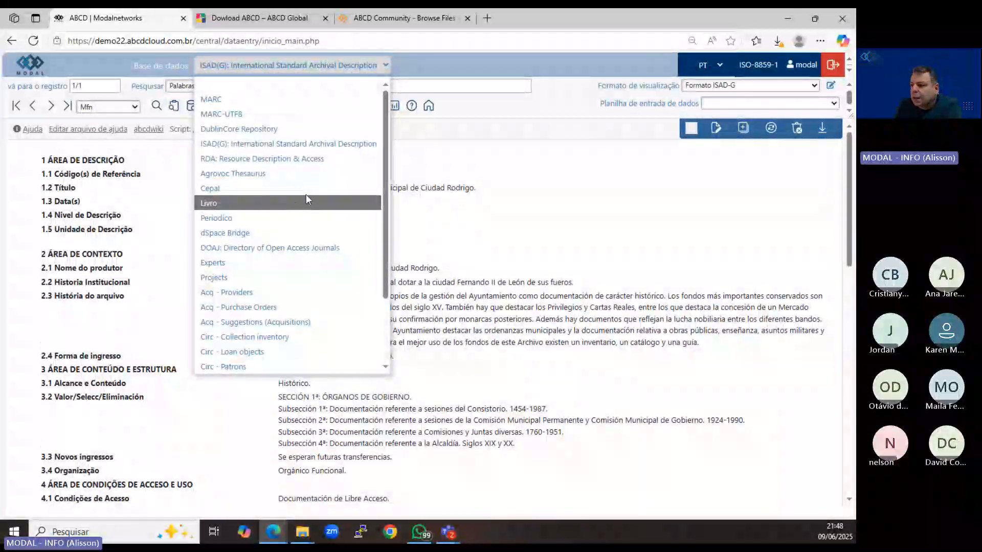
pyautogui.click(263, 199)
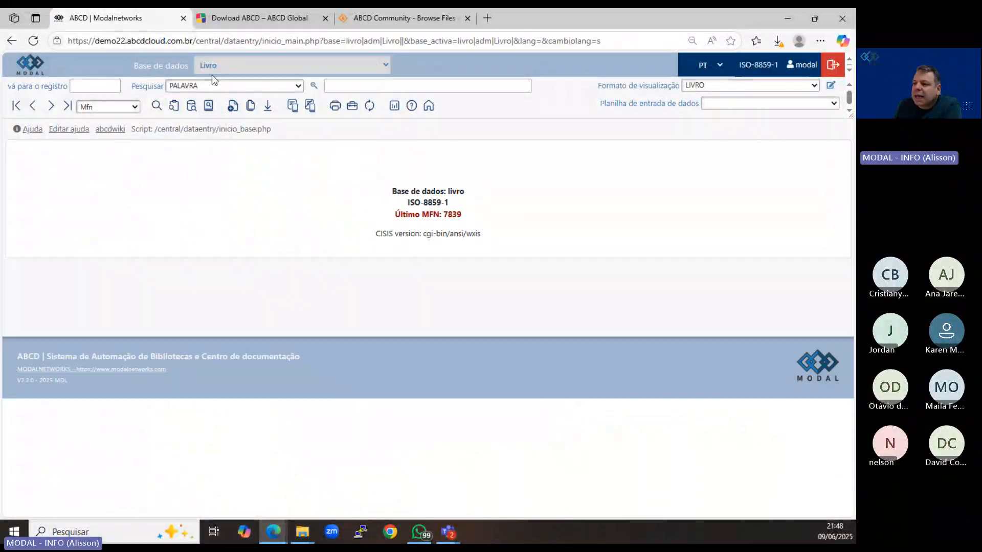
pyautogui.click(67, 105)
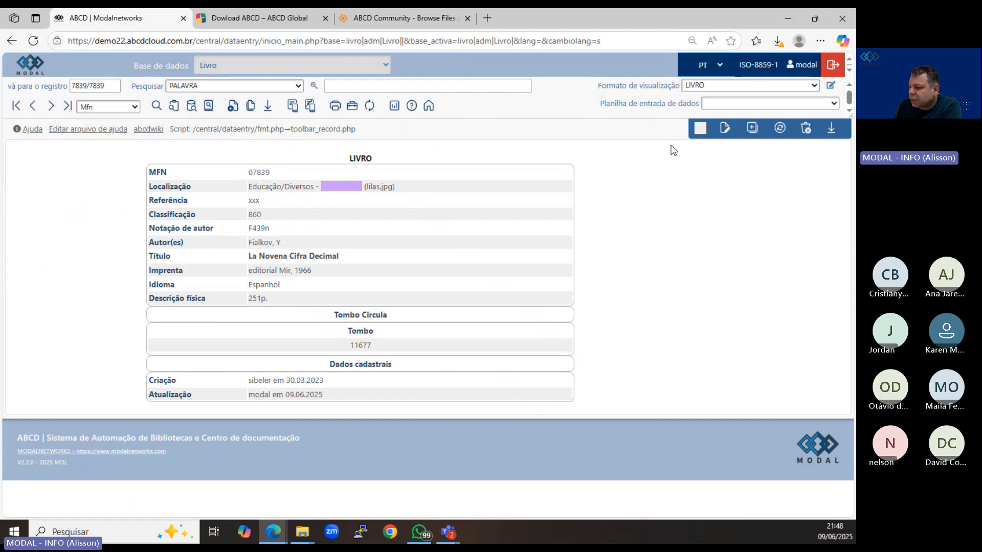
# Open the last Livro record for editing, review its data entry fields, and save it without changes.
pyautogui.click(725, 129)
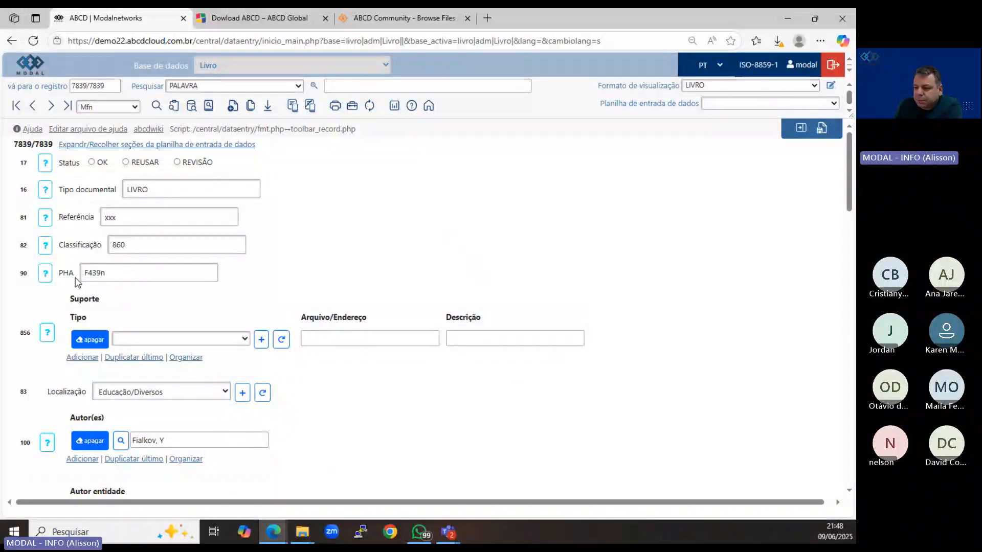
pyautogui.scroll(-8, 73, 276)
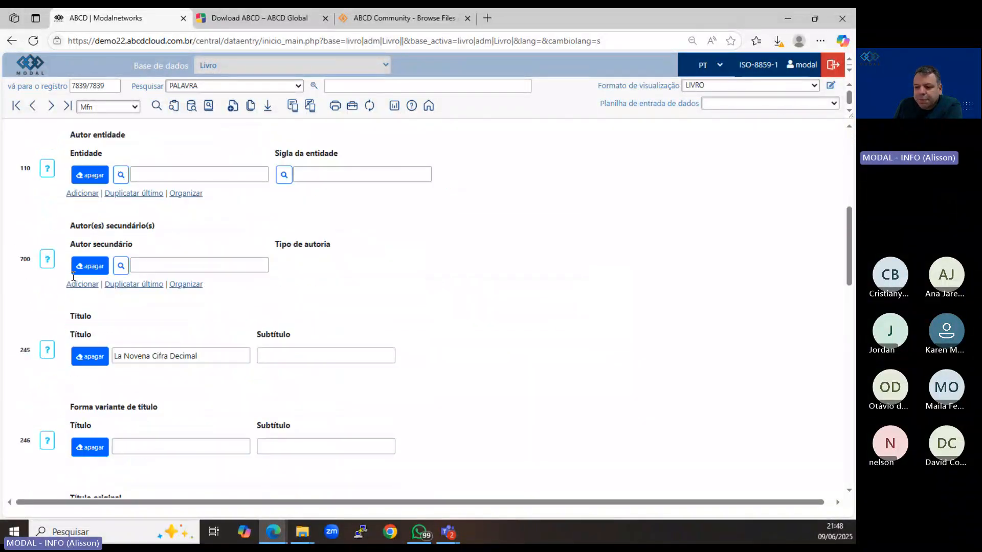
pyautogui.scroll(-6, 73, 276)
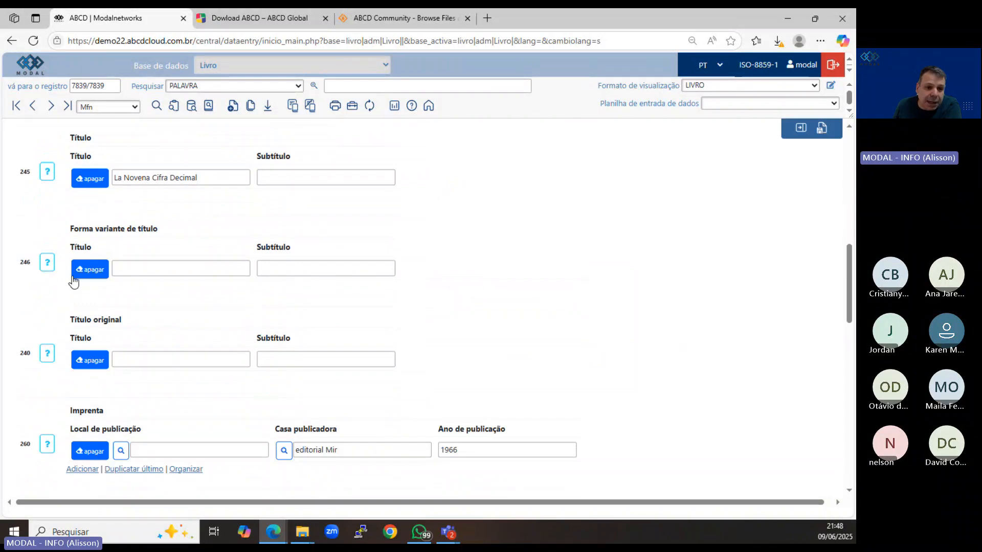
pyautogui.scroll(-8, 73, 276)
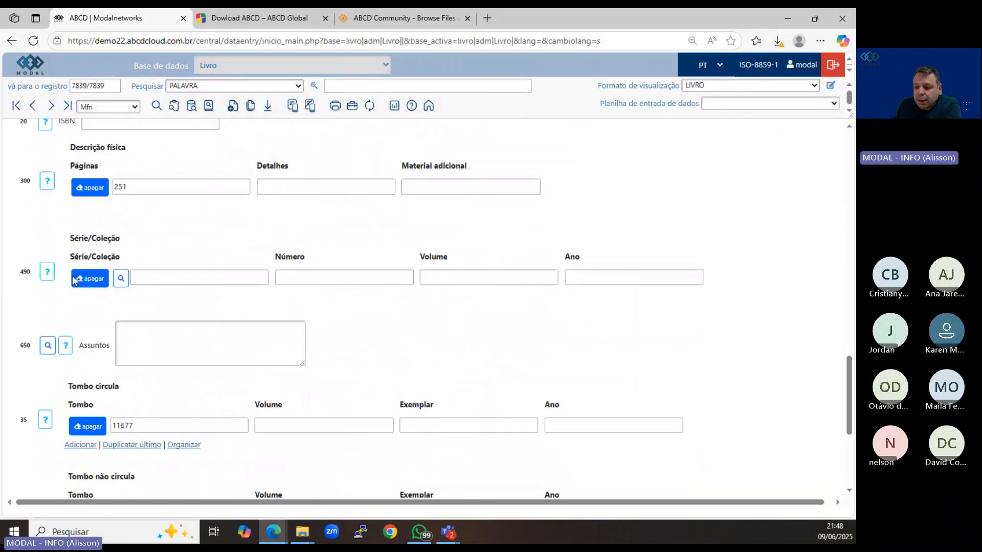
pyautogui.scroll(15, 72, 275)
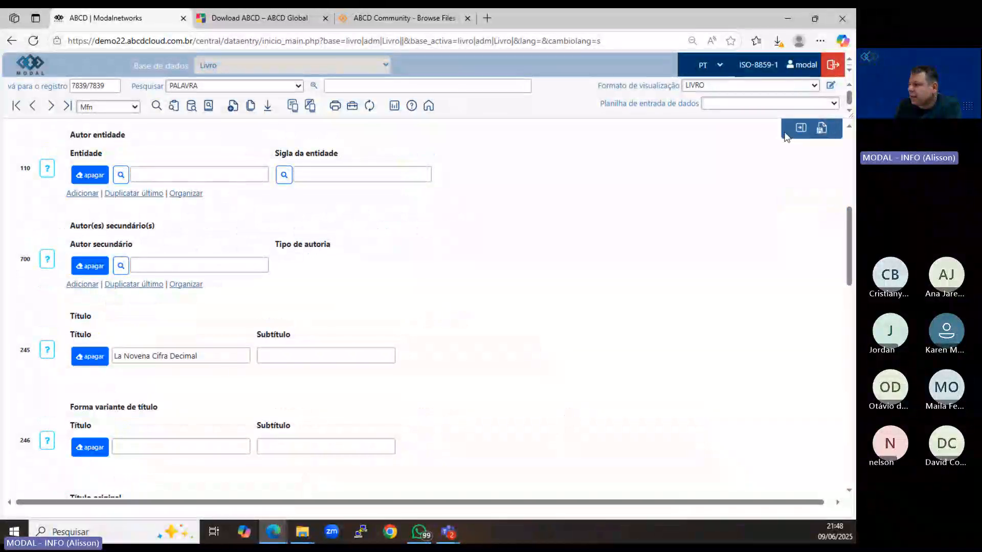
pyautogui.click(821, 127)
# Return to the home page, select the MARC database, and open its last record in data entry.
pyautogui.click(428, 105)
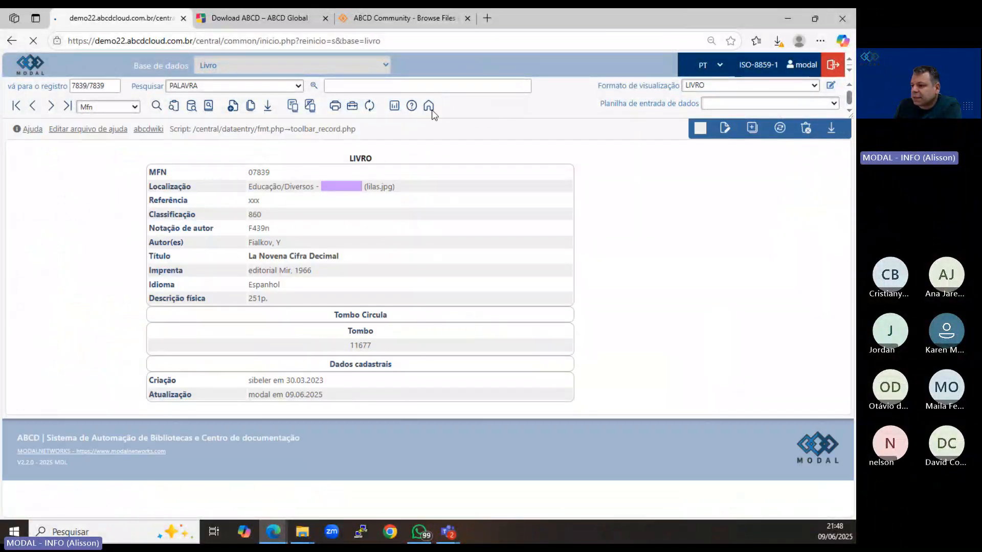
pyautogui.click(240, 70)
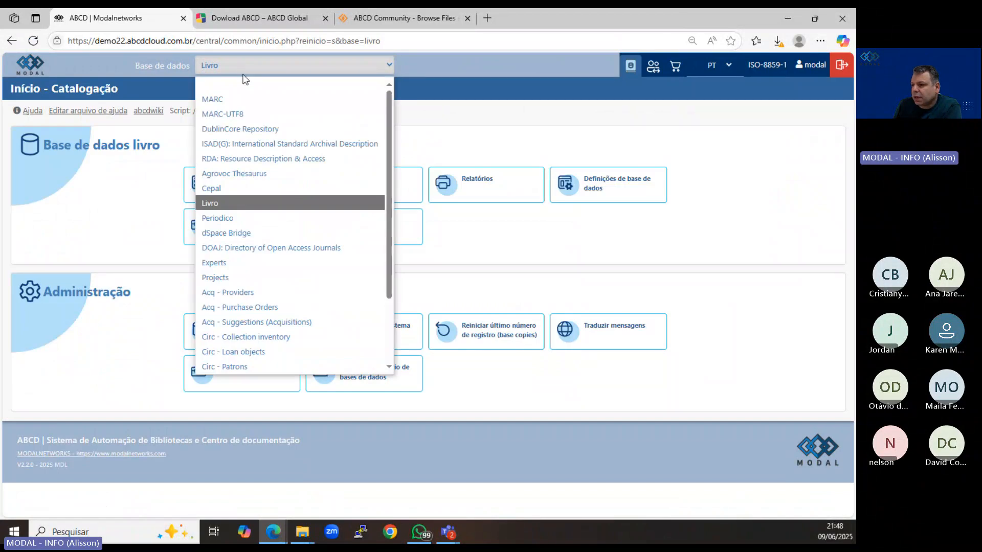
pyautogui.click(238, 99)
pyautogui.click(244, 182)
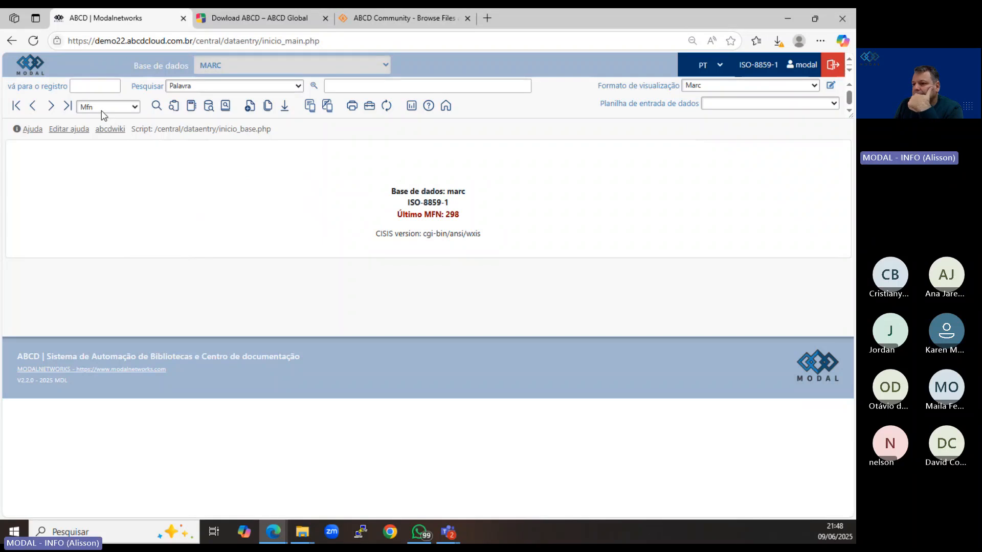
pyautogui.click(68, 106)
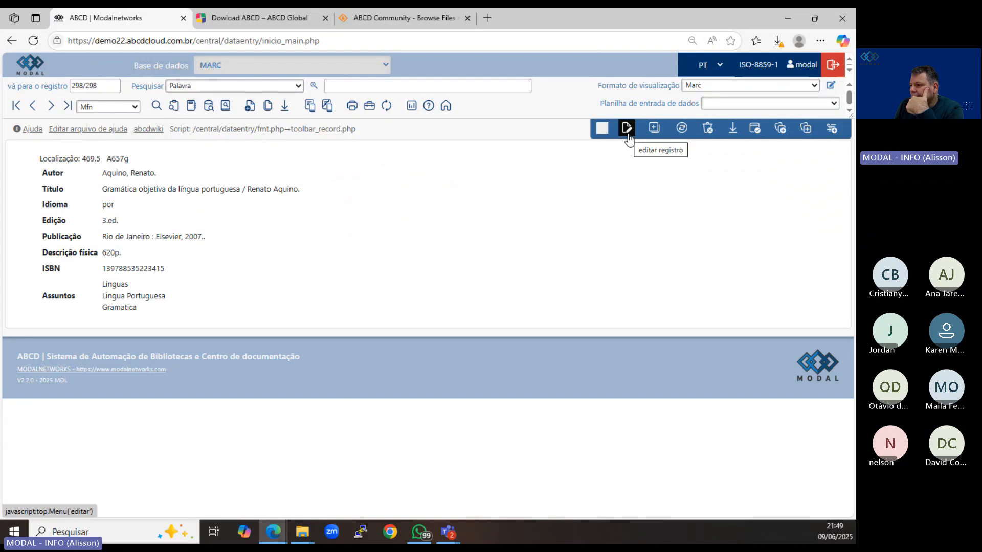
# Create a new MARC record of the type Material textual.
pyautogui.click(250, 106)
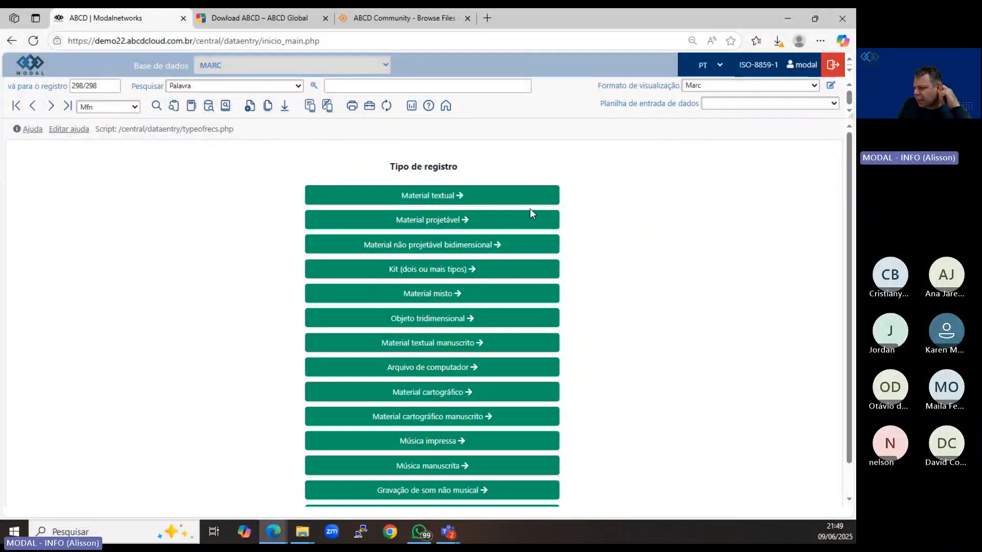
pyautogui.click(435, 195)
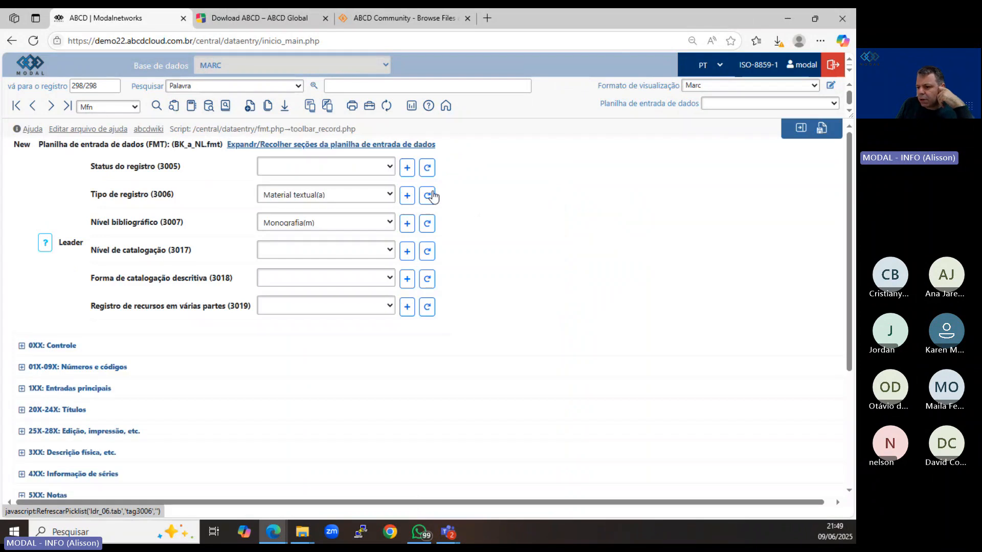
# Expand the worksheet sections 0XX Controle, 01X-09X Números e códigos, 1XX Entradas principais and 20X-24X Títulos to review their fields.
pyautogui.scroll(-3, 217, 378)
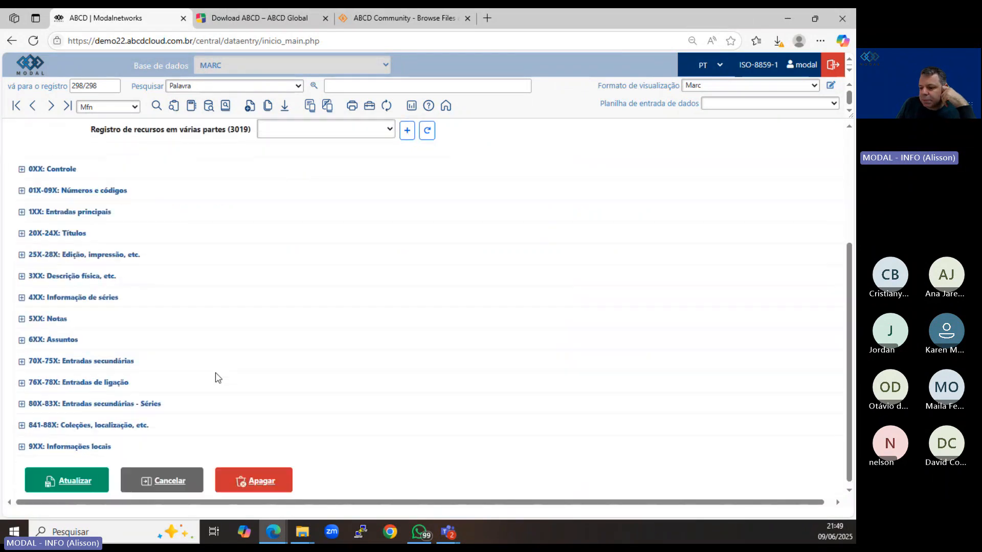
pyautogui.click(22, 167)
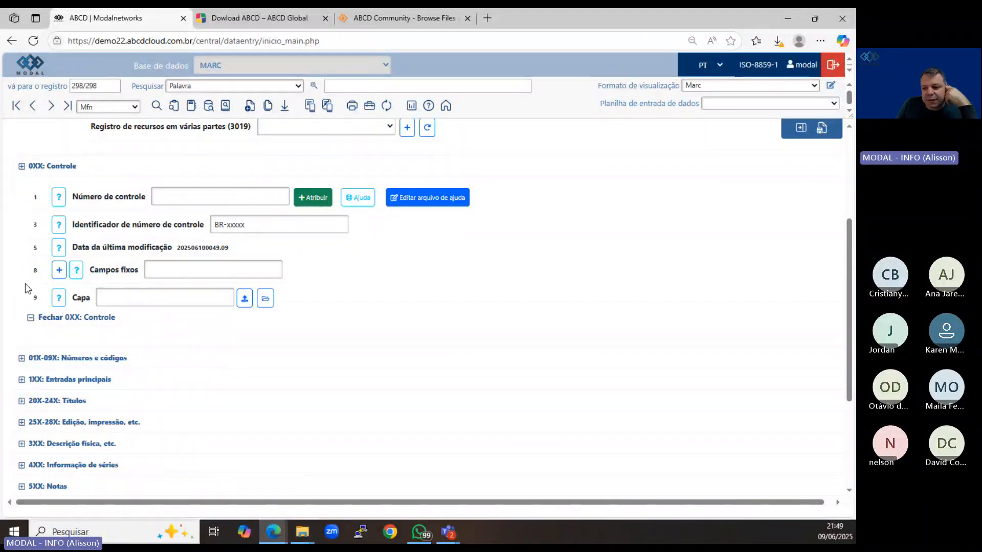
pyautogui.click(22, 358)
pyautogui.scroll(-15, 22, 362)
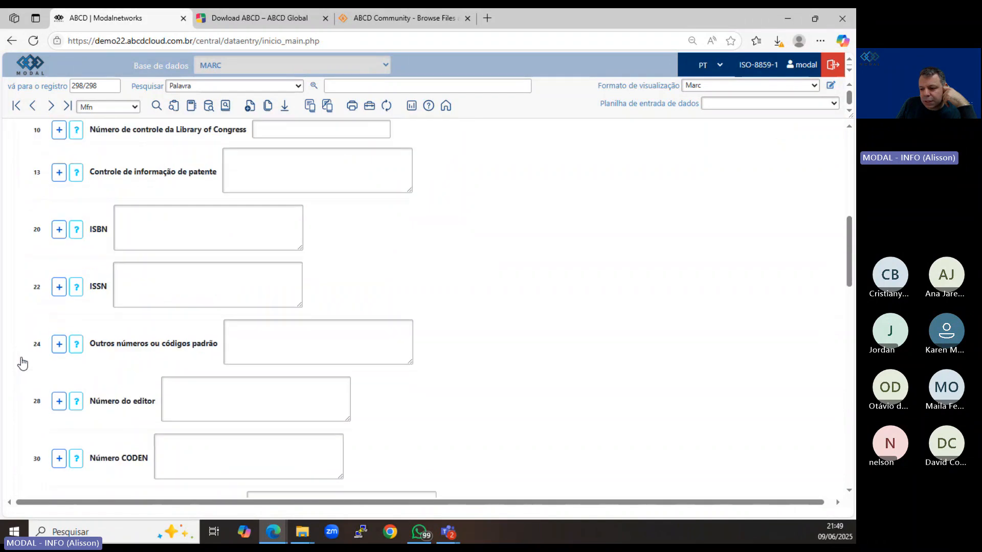
pyautogui.scroll(-7, 22, 362)
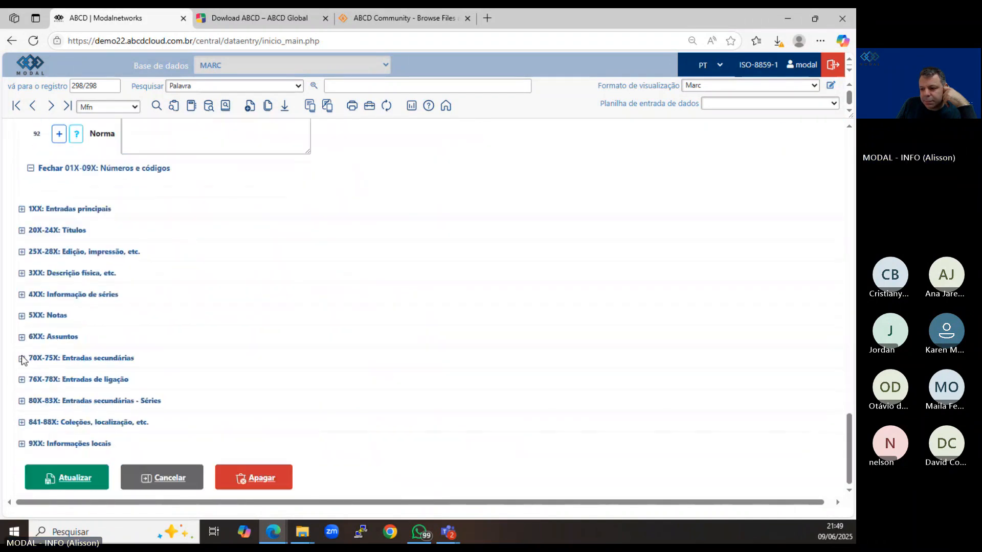
pyautogui.click(21, 209)
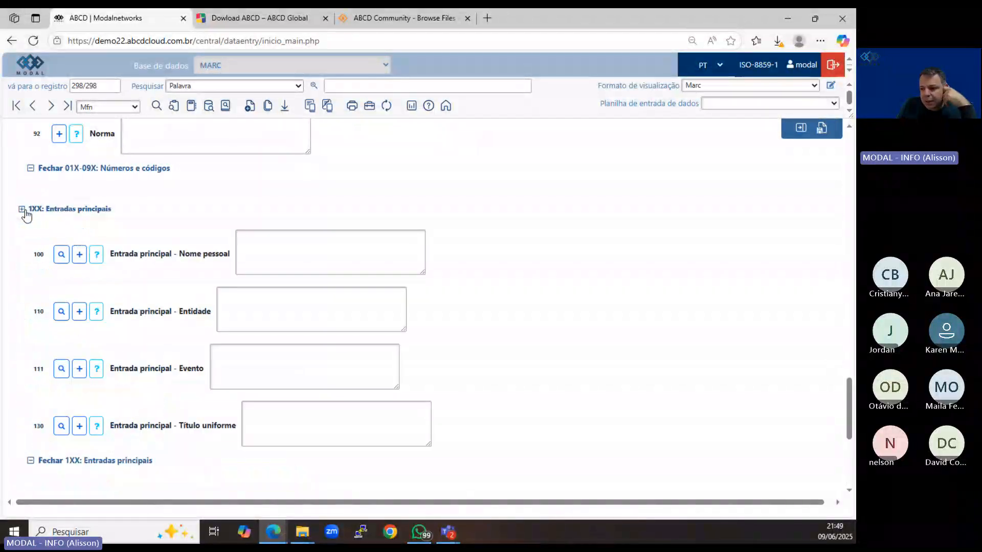
pyautogui.scroll(-5, 24, 214)
pyautogui.click(21, 231)
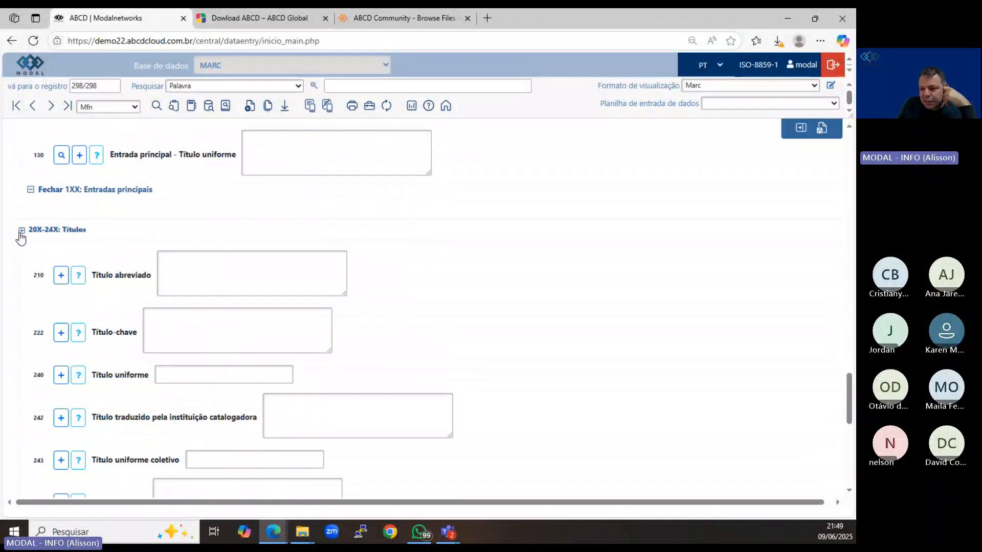
# Expand the worksheet sections 25X-28X Edição, impressão, 3XX Descrição física and 4XX Informação de séries to review their fields.
pyautogui.scroll(-6, 21, 236)
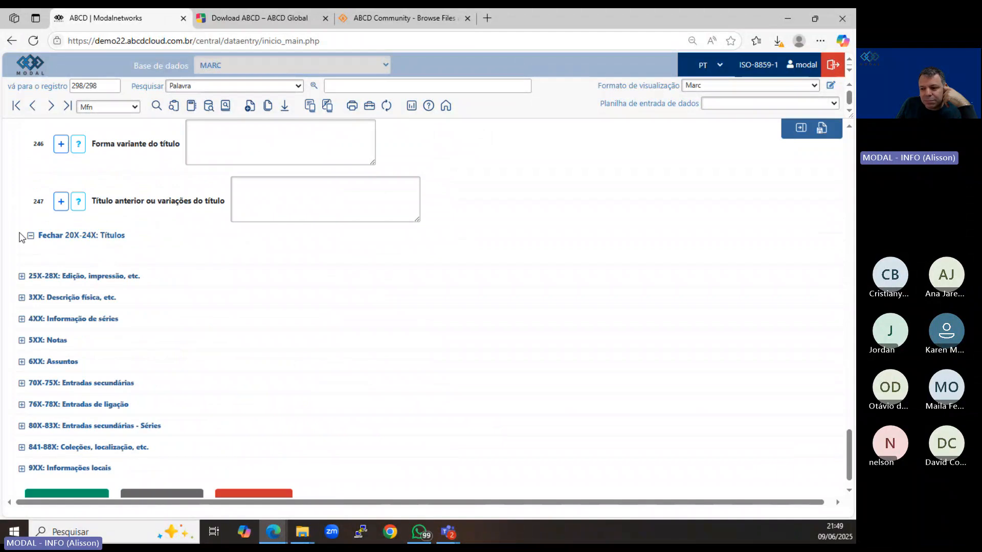
pyautogui.click(21, 276)
pyautogui.scroll(-4, 23, 279)
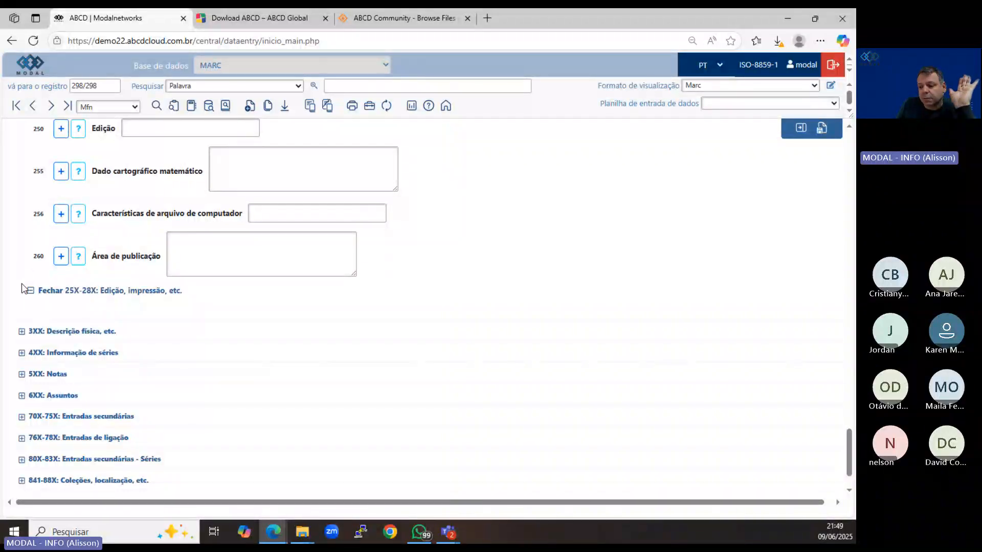
pyautogui.scroll(-2, 22, 290)
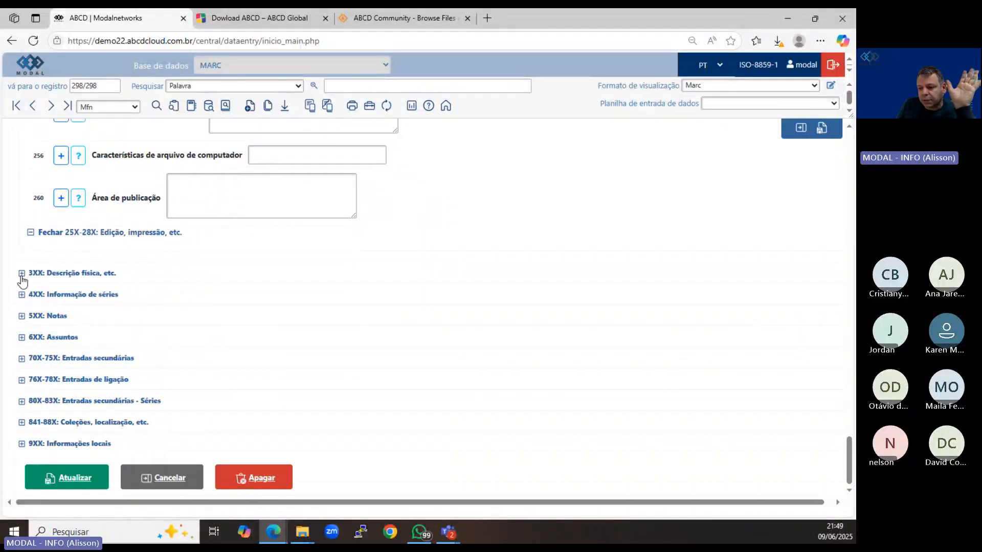
pyautogui.click(22, 274)
pyautogui.scroll(-5, 22, 281)
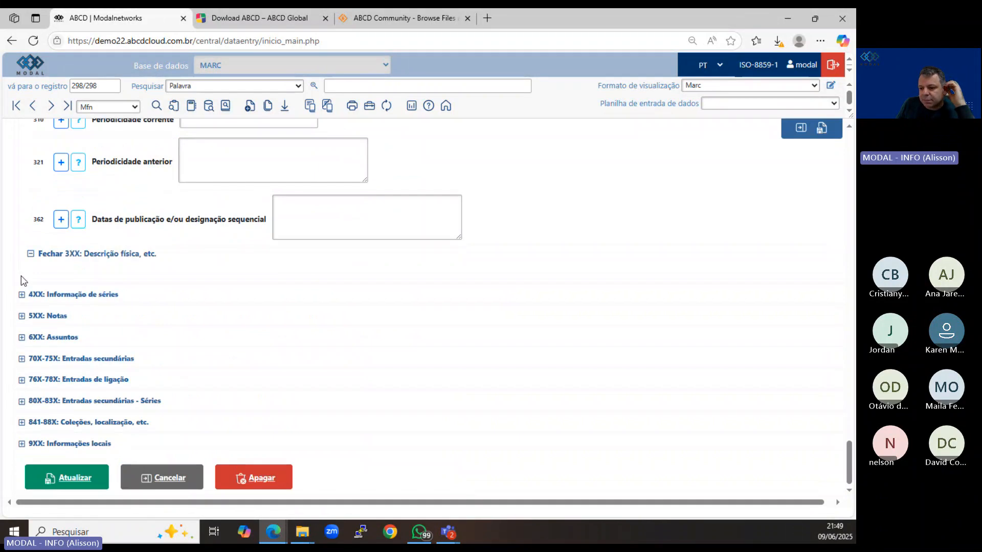
pyautogui.click(22, 297)
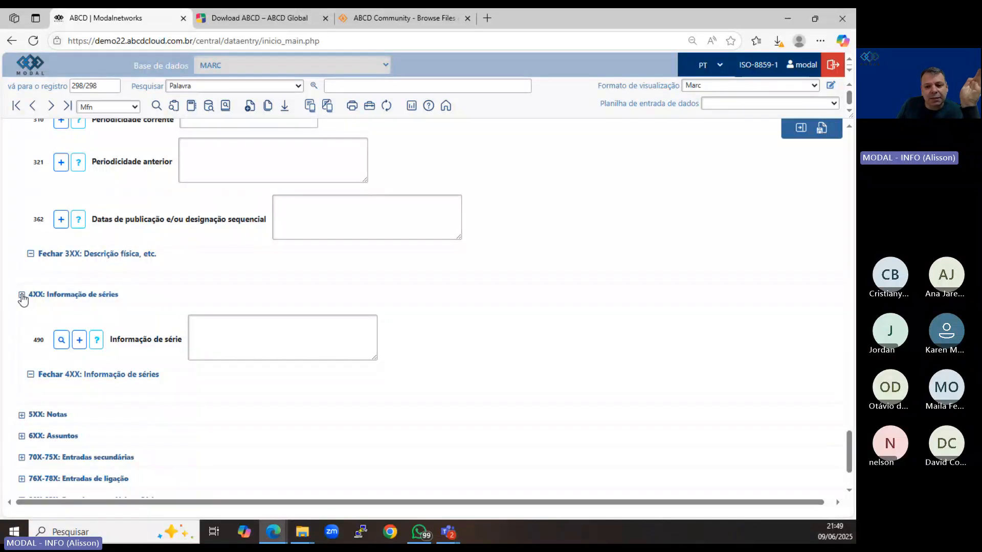
pyautogui.scroll(-3, 22, 297)
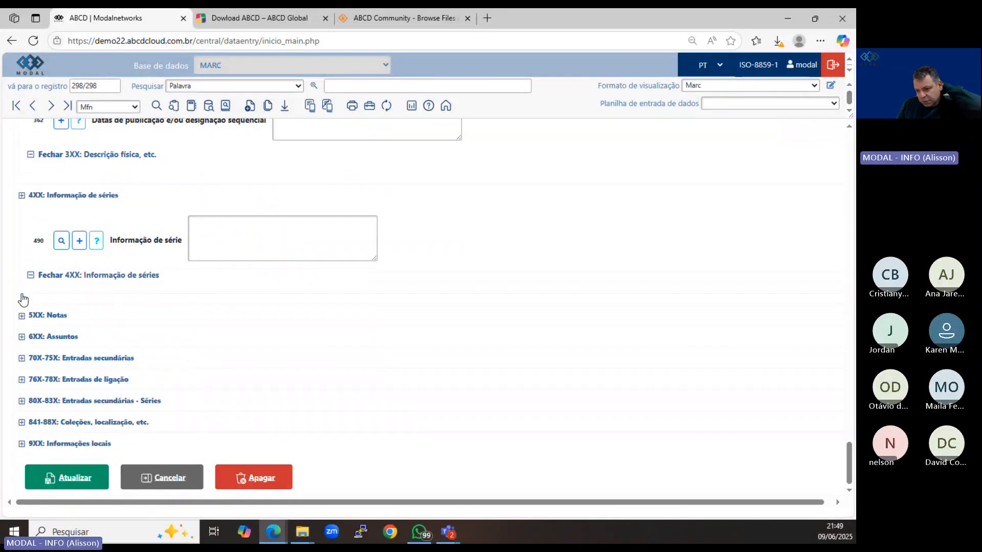
# Expand the 5XX Notas section, review its note fields, and close the new MARC record worksheet.
pyautogui.click(22, 316)
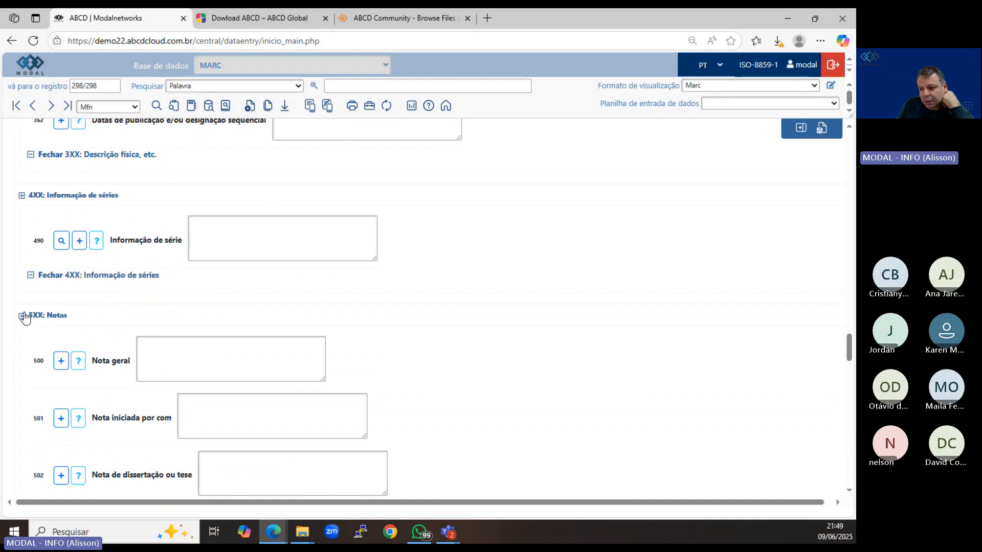
pyautogui.scroll(-10, 25, 319)
pyautogui.scroll(-20, 27, 317)
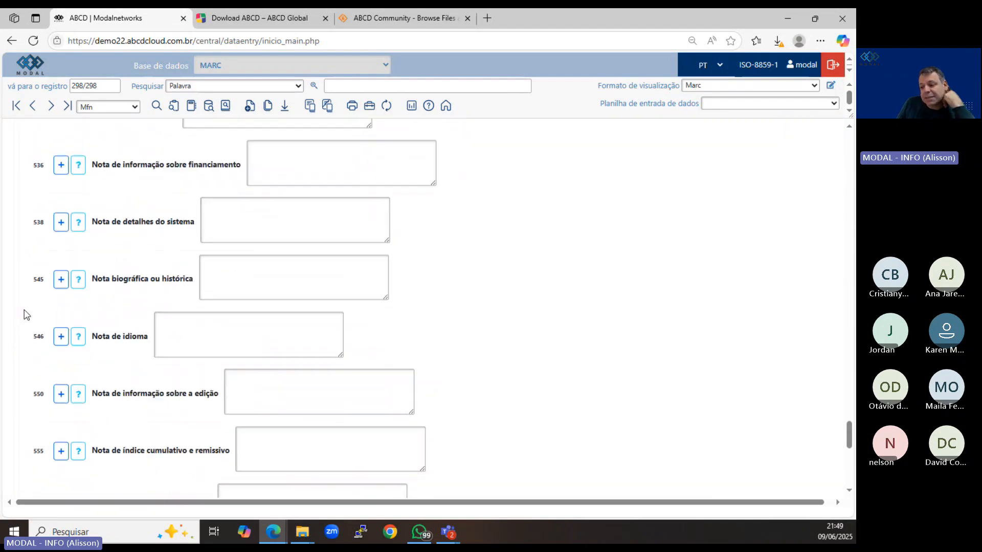
pyautogui.scroll(-5, 26, 314)
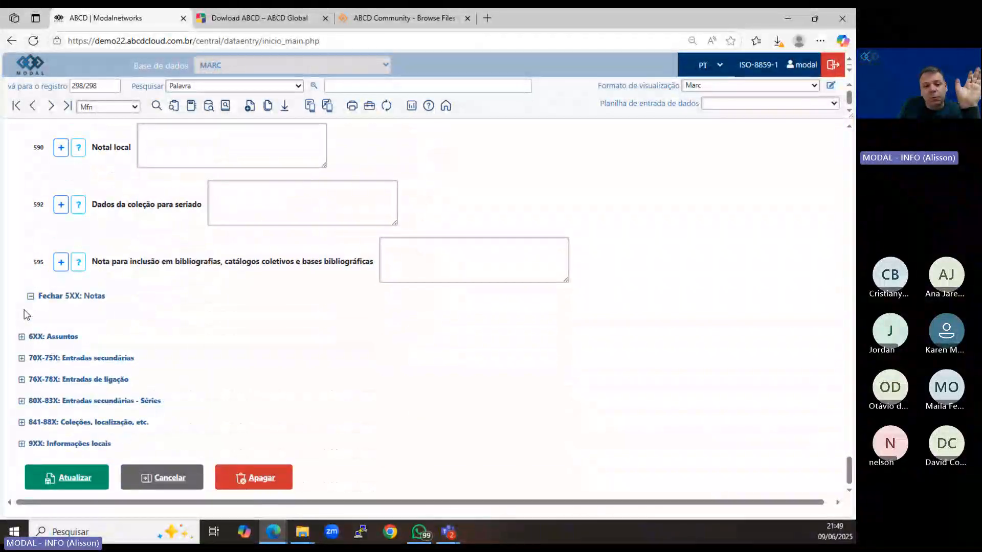
pyautogui.scroll(20, 27, 315)
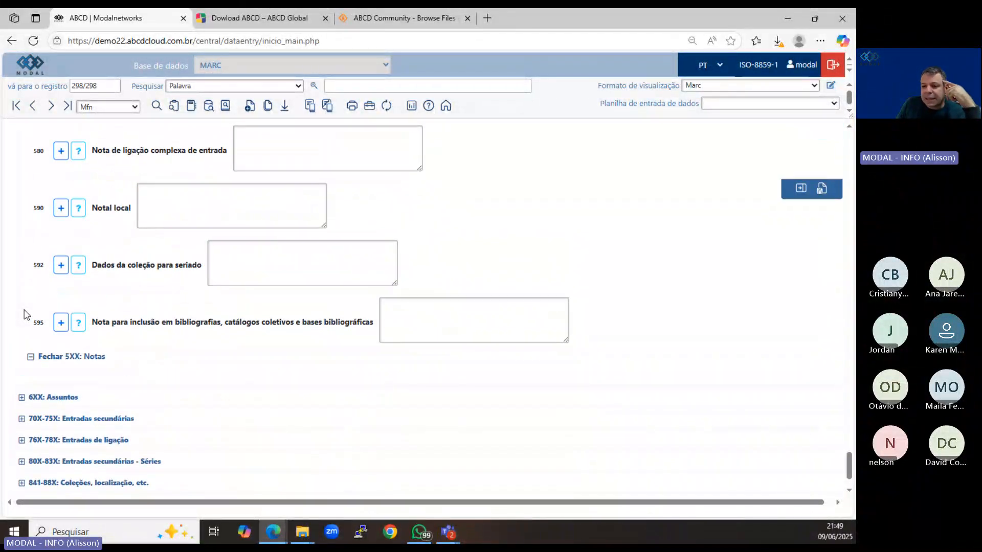
pyautogui.scroll(20, 82, 256)
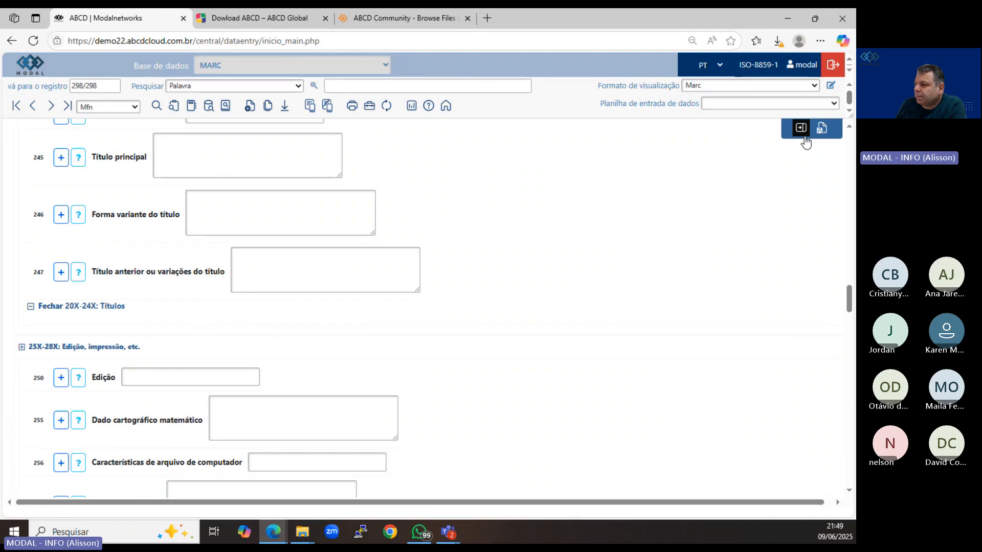
pyautogui.click(822, 129)
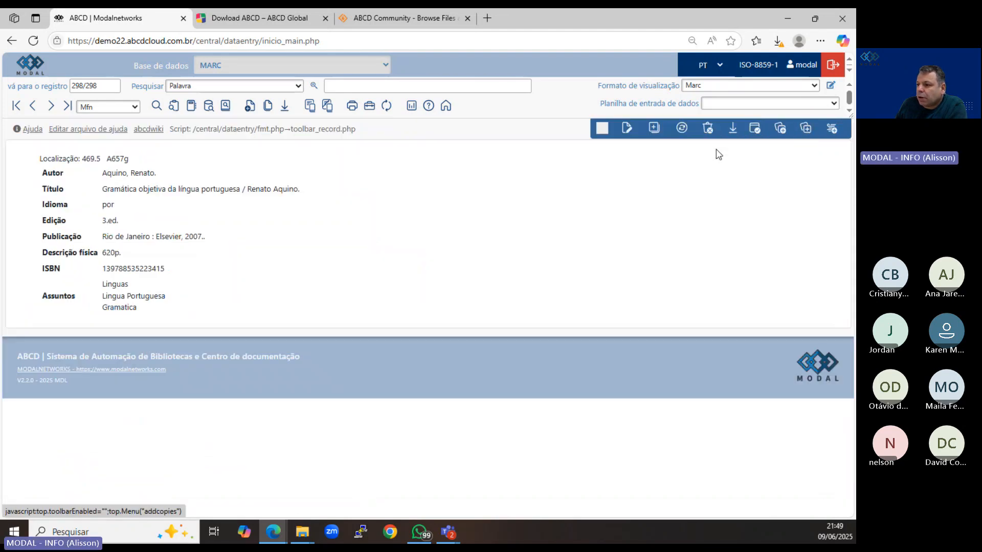
# Switch to the Livro database and open its last record for editing.
pyautogui.click(278, 66)
pyautogui.click(260, 204)
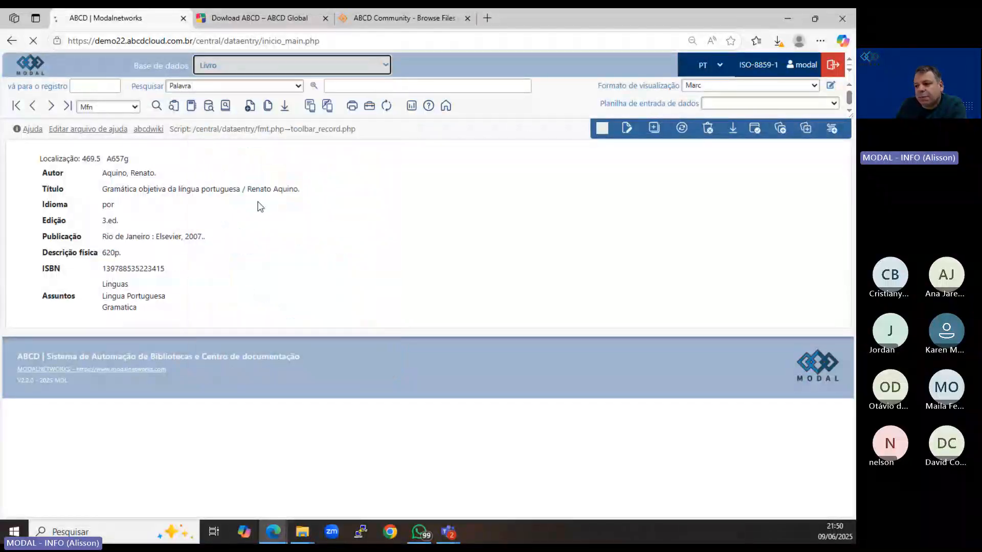
pyautogui.click(67, 106)
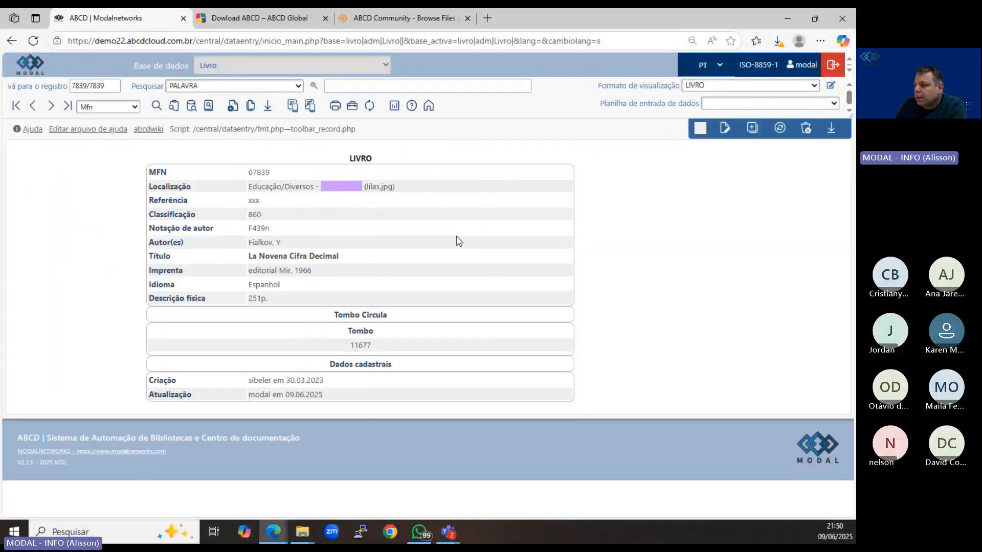
pyautogui.click(725, 127)
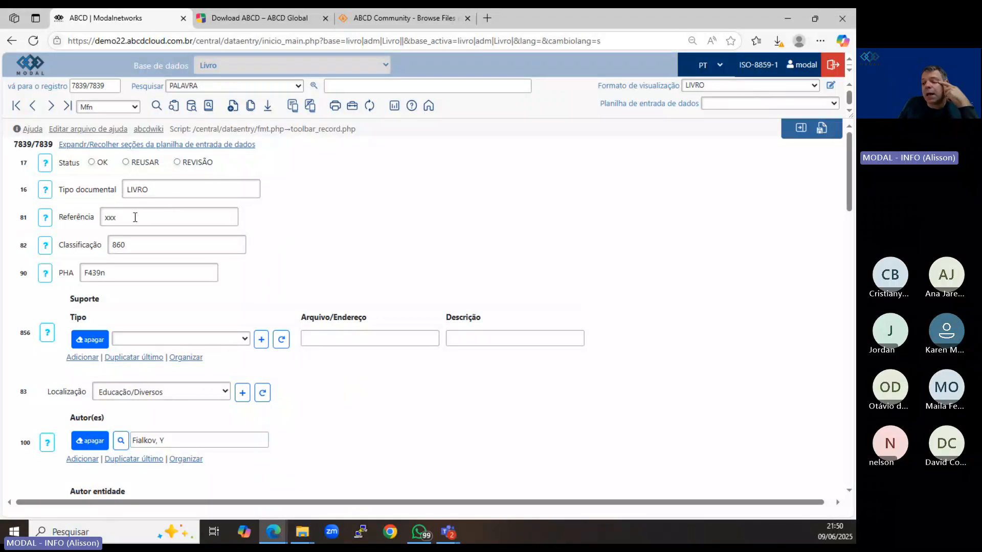
# Go through the Referência, Classificação and PHA fields of the Livro record without changing them.
pyautogui.moveTo(129, 220); pyautogui.dragTo(105, 218)
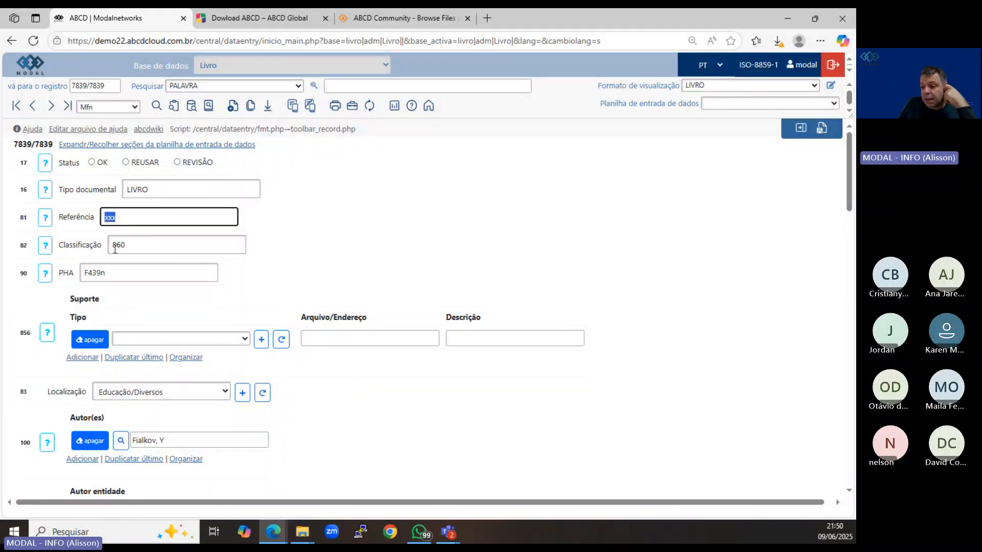
pyautogui.click(129, 246)
pyautogui.click(116, 275)
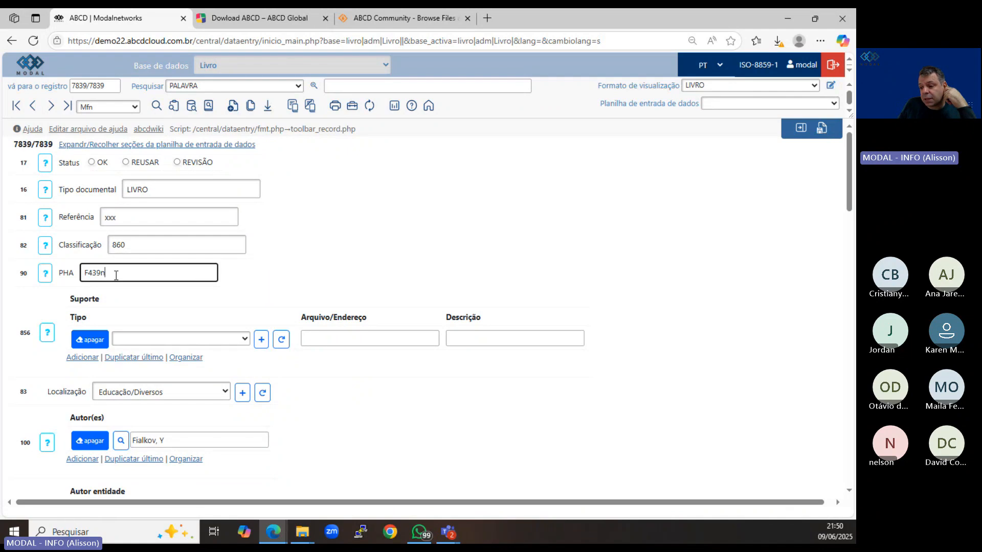
# Display the available options for the Suporte type and for Localização, keeping the current selections.
pyautogui.scroll(-2, 116, 276)
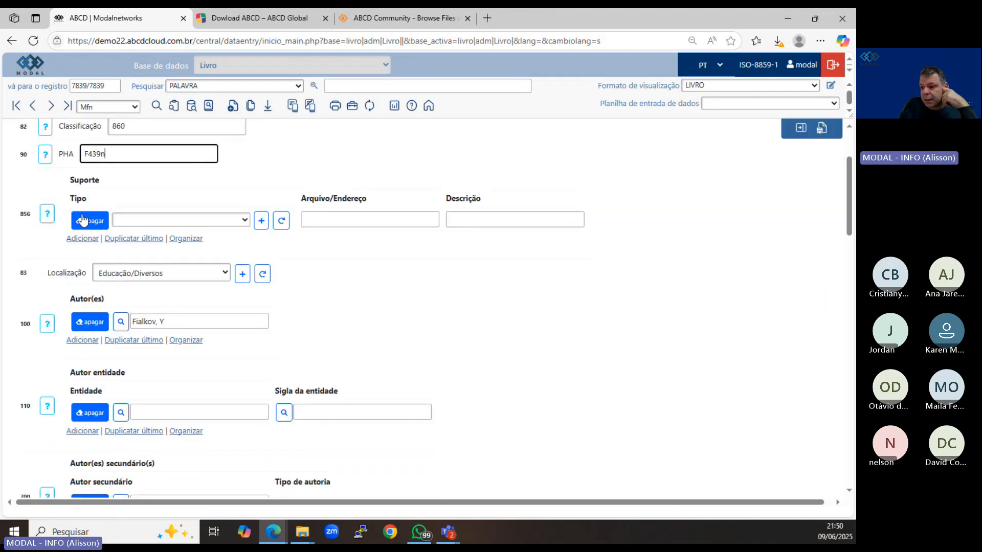
pyautogui.click(180, 220)
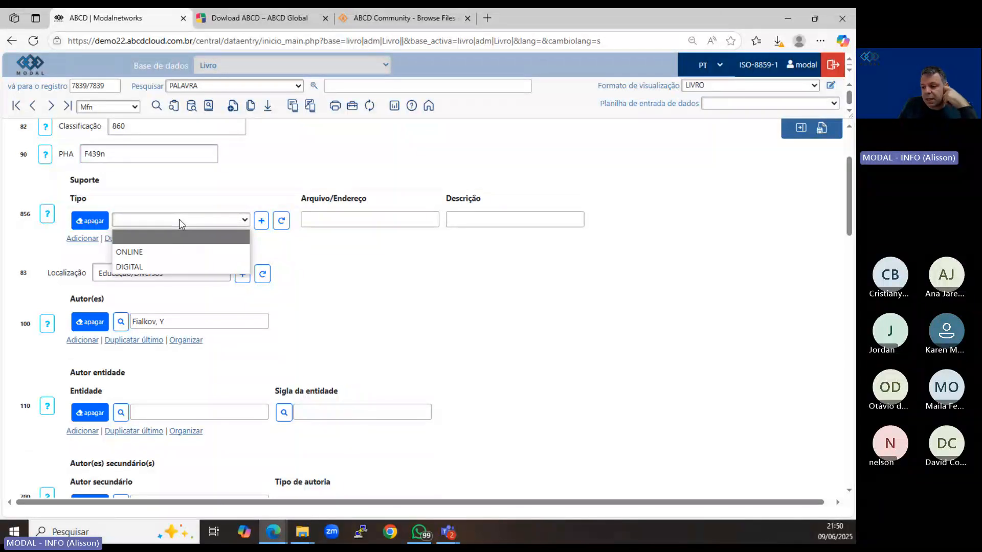
pyautogui.click(179, 222)
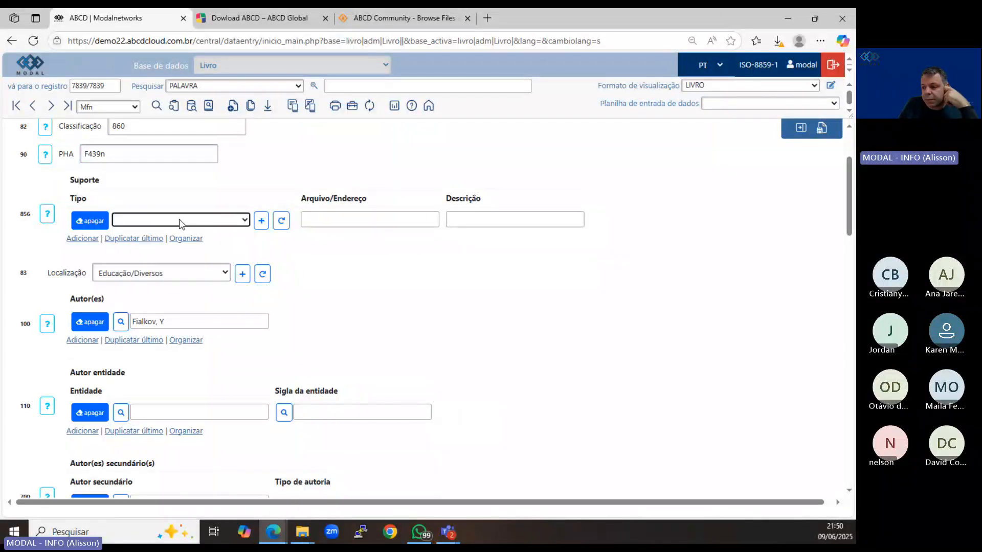
pyautogui.click(169, 279)
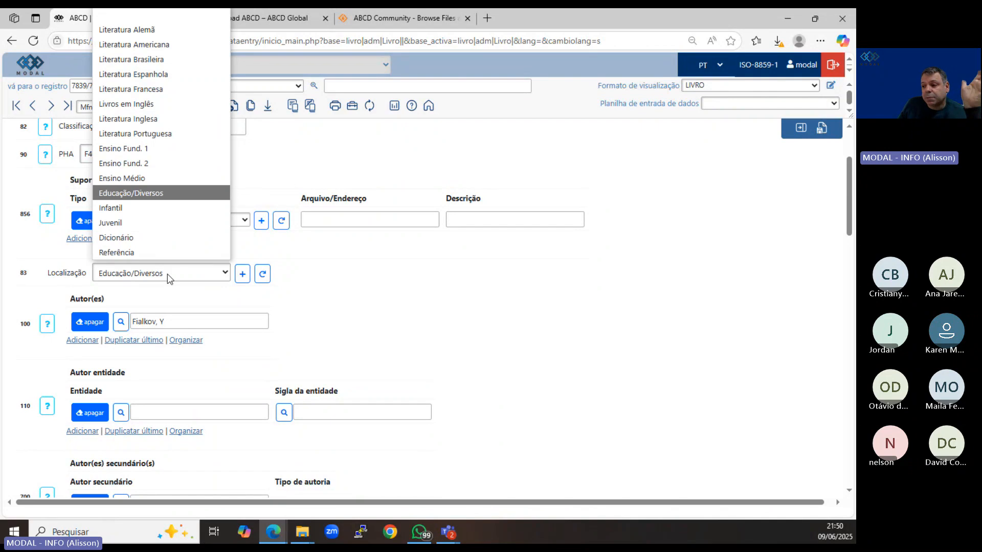
pyautogui.click(169, 279)
pyautogui.click(168, 278)
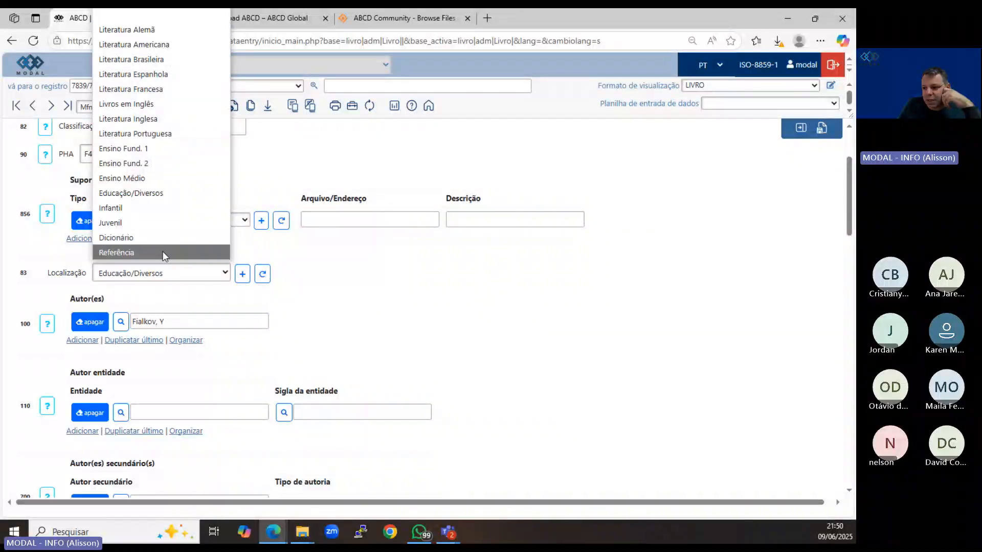
pyautogui.click(161, 274)
# Review the record's author, corporate author, secondary author, title, Imprenta and Edição fields.
pyautogui.scroll(-2, 163, 276)
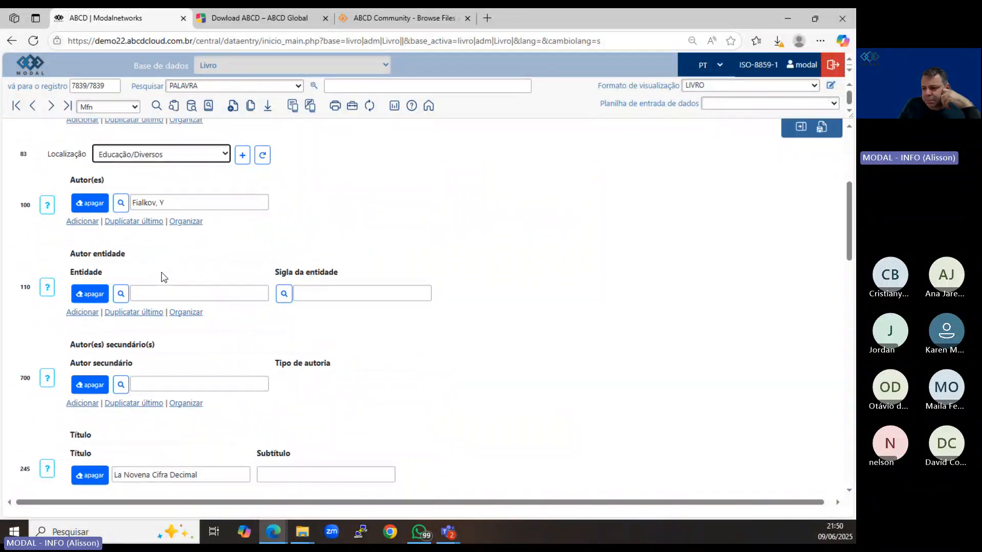
pyautogui.scroll(5, 163, 277)
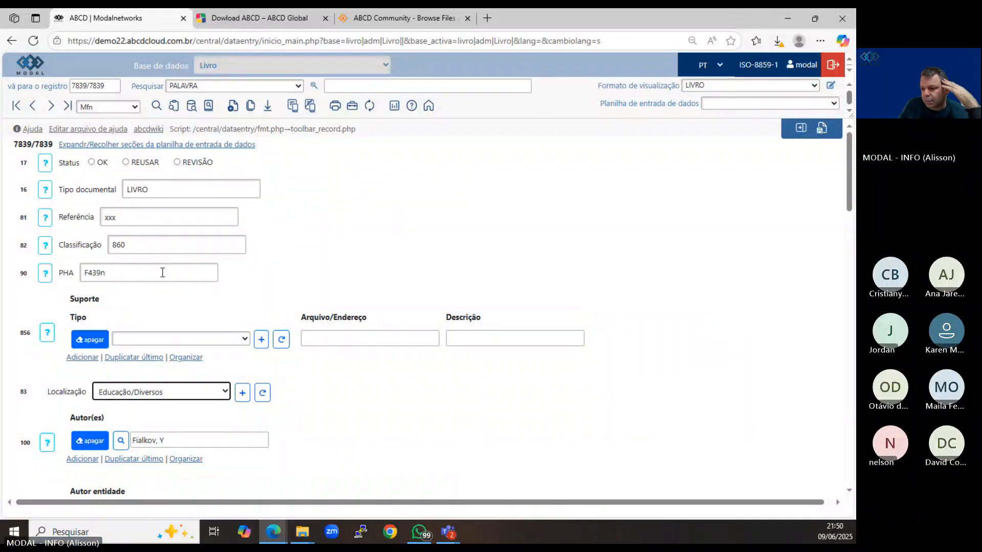
pyautogui.scroll(-6, 163, 273)
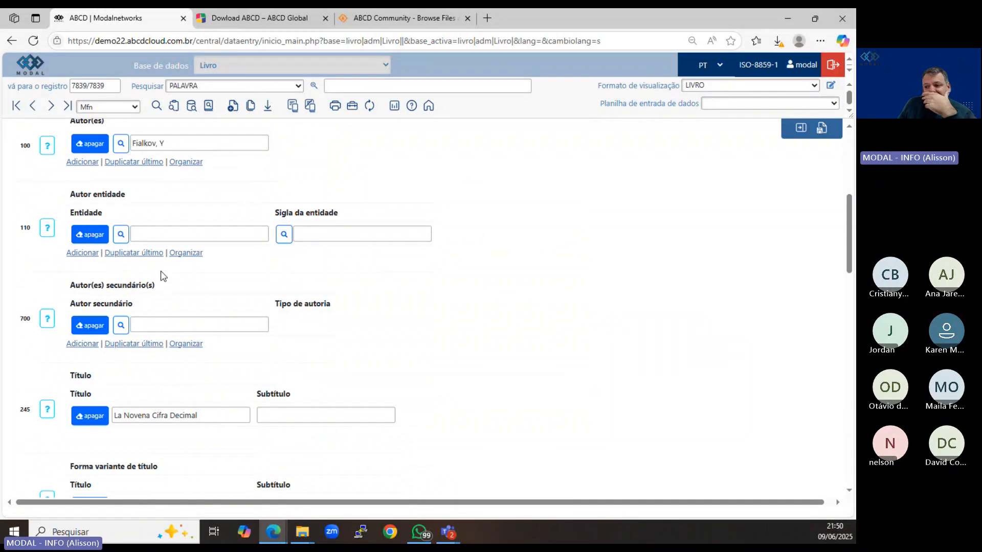
pyautogui.scroll(-2, 128, 252)
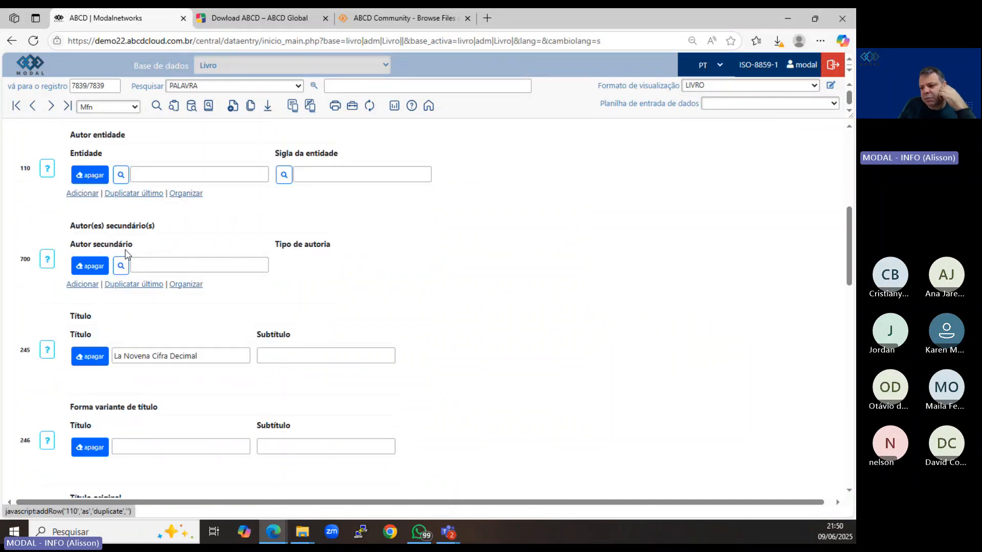
pyautogui.scroll(-1, 114, 257)
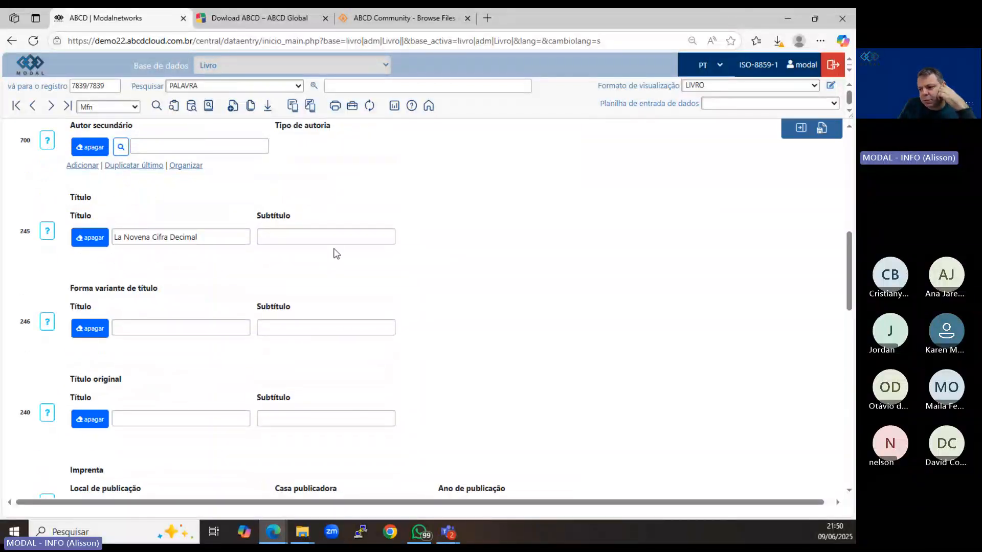
pyautogui.scroll(-2, 170, 296)
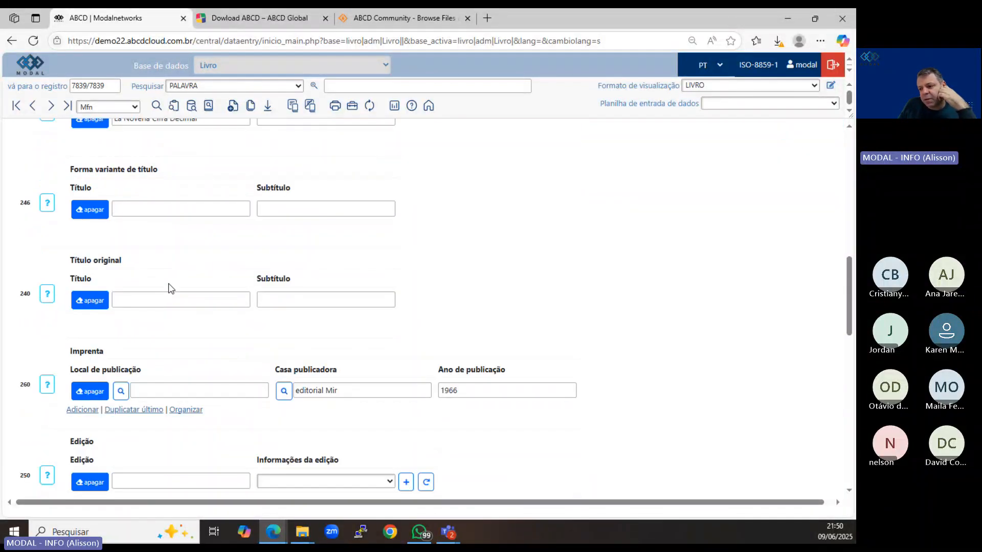
pyautogui.scroll(-3, 149, 306)
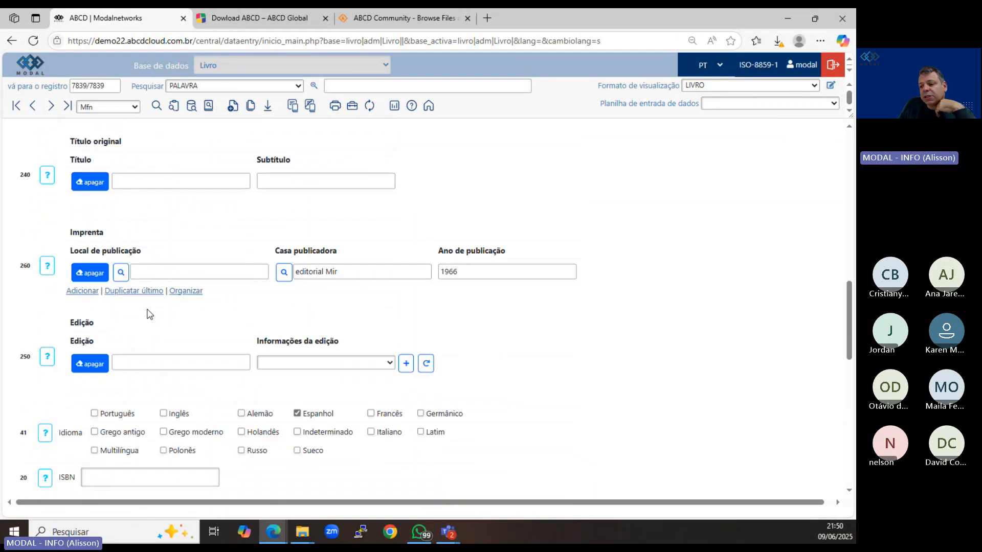
# Add Português and Grego antigo to the languages marked in the Idioma field.
pyautogui.scroll(-2, 141, 297)
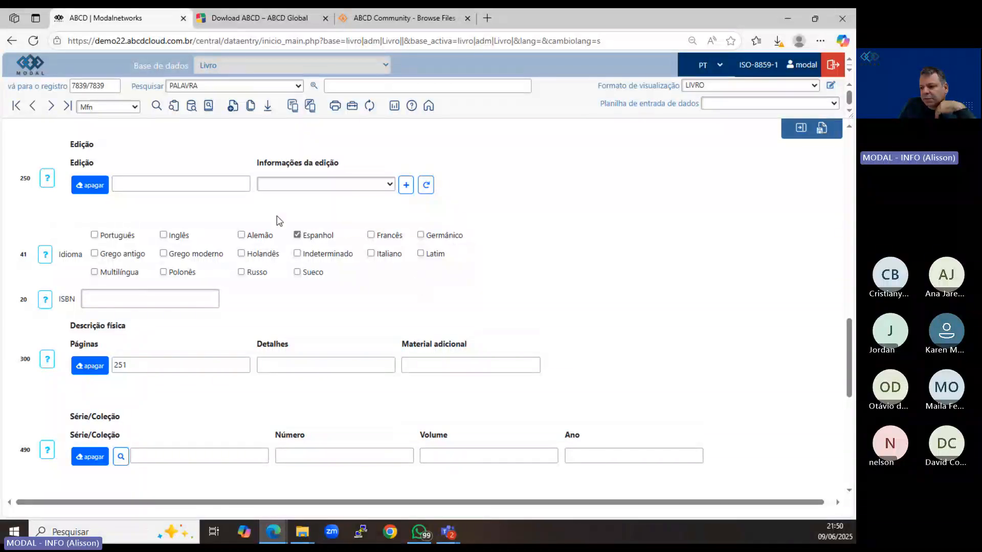
pyautogui.click(95, 235)
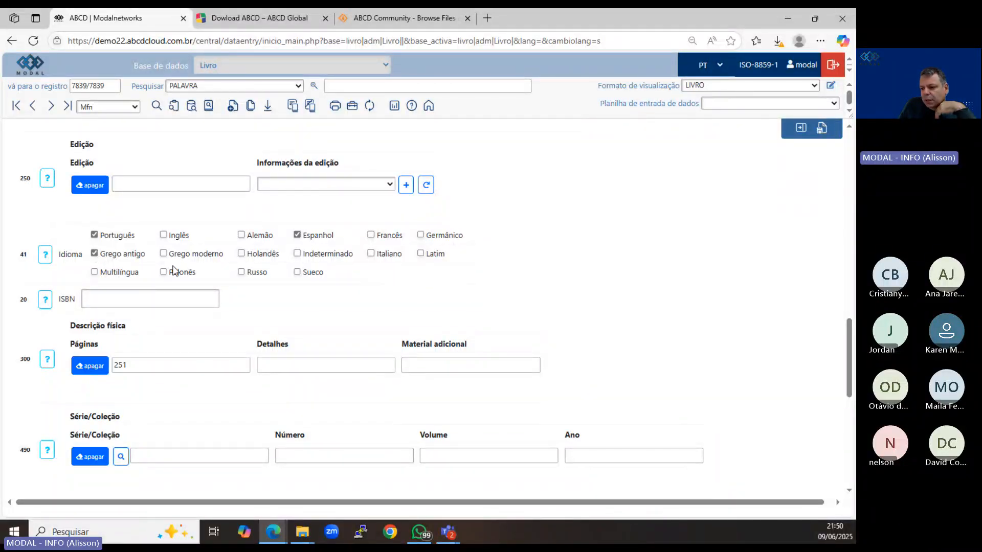
# Review the physical description, series, Assuntos and Tombo fields, and expand the ÁREA DE NOTAS section to examine its note fields.
pyautogui.scroll(-2, 173, 270)
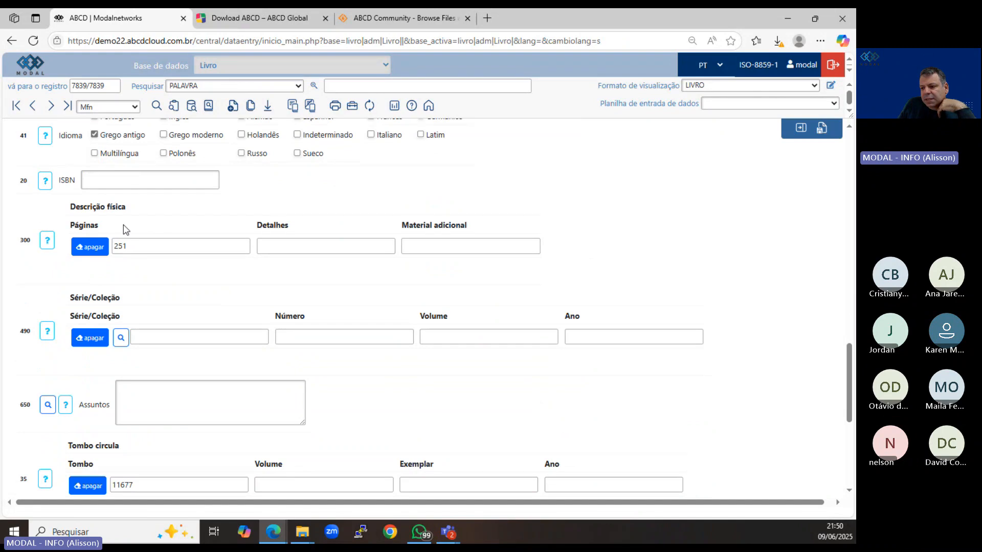
pyautogui.scroll(-2, 125, 230)
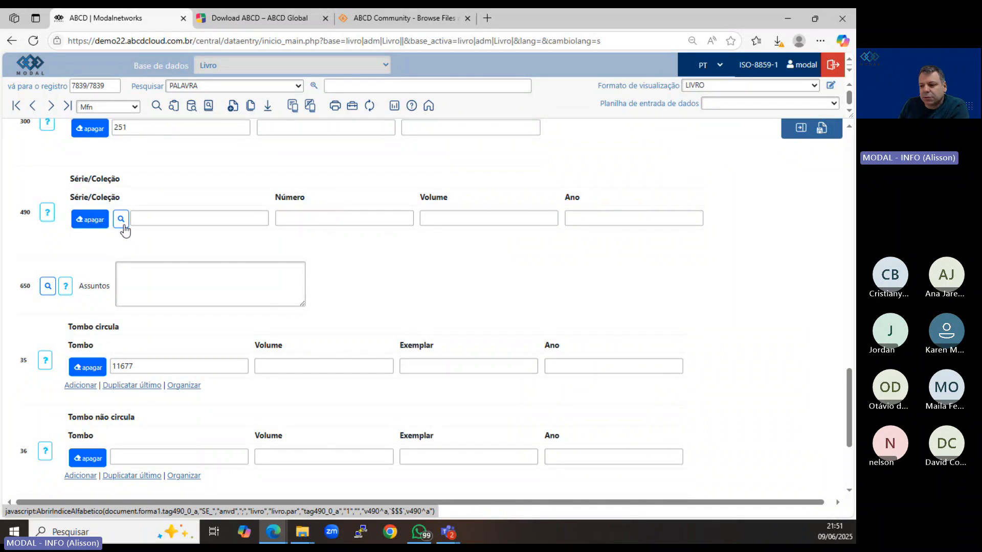
pyautogui.scroll(-3, 172, 258)
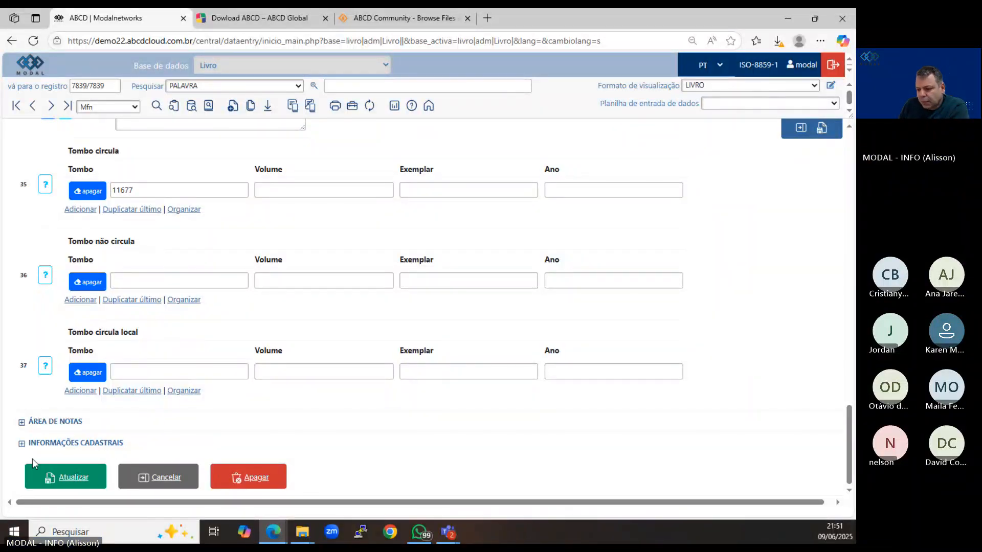
pyautogui.click(22, 423)
pyautogui.scroll(-5, 37, 421)
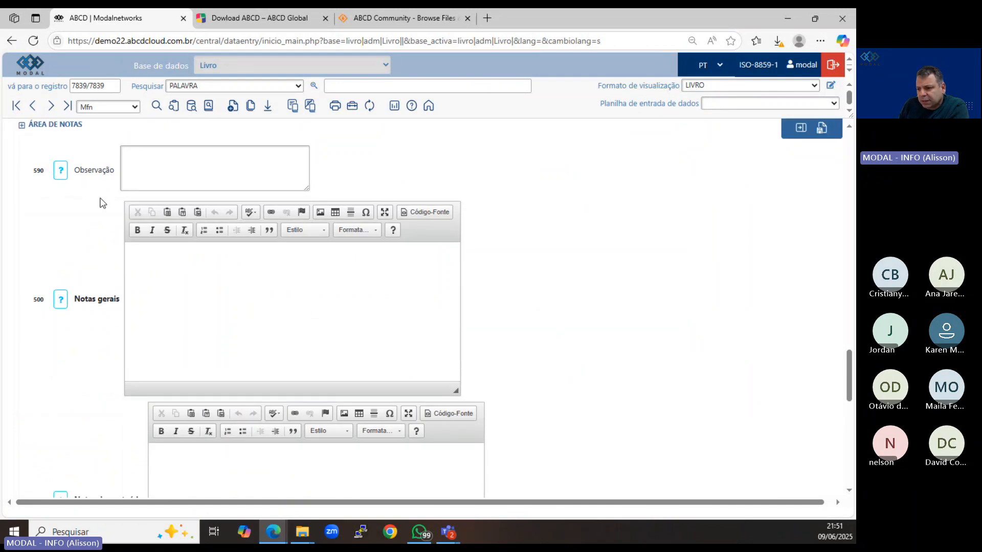
# Examine the note fields through Sumário, go back over the record's earlier fields, and cancel editing the record.
pyautogui.scroll(-2, 125, 307)
pyautogui.scroll(-9, 134, 305)
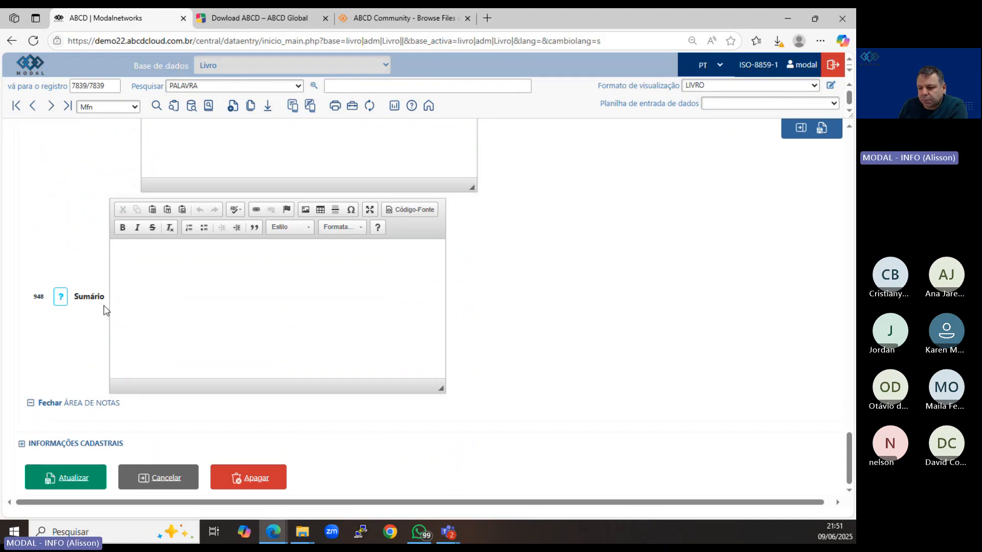
pyautogui.scroll(15, 77, 362)
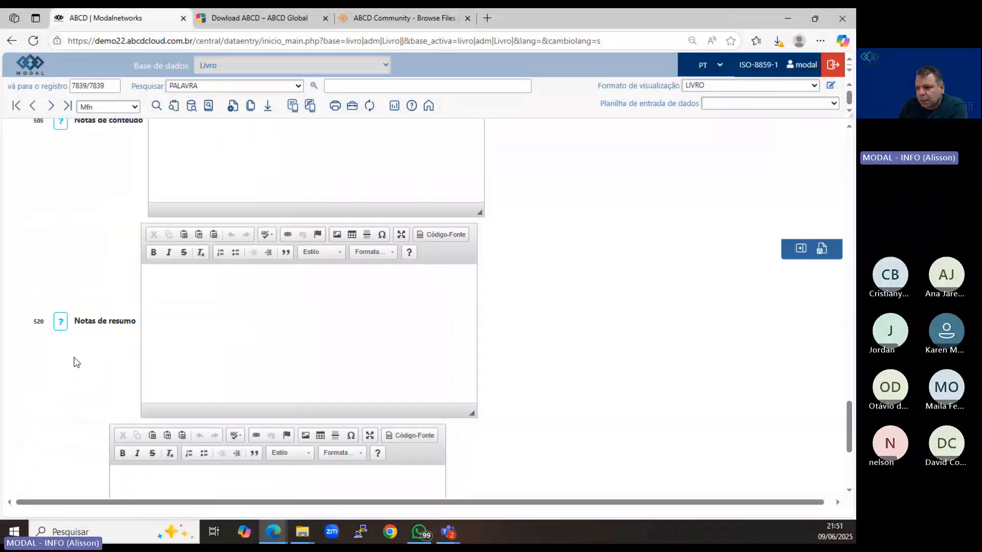
pyautogui.scroll(1, 77, 362)
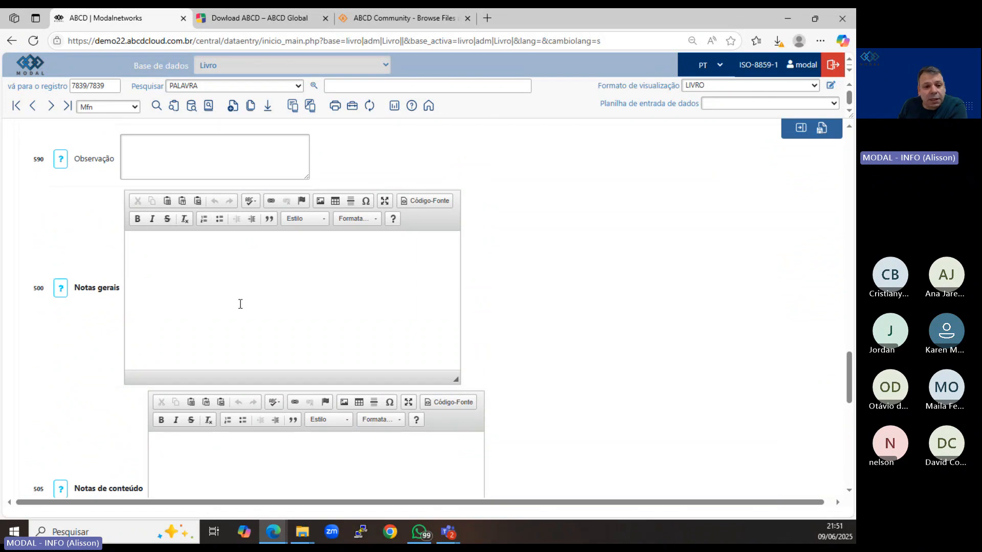
pyautogui.scroll(3, 263, 307)
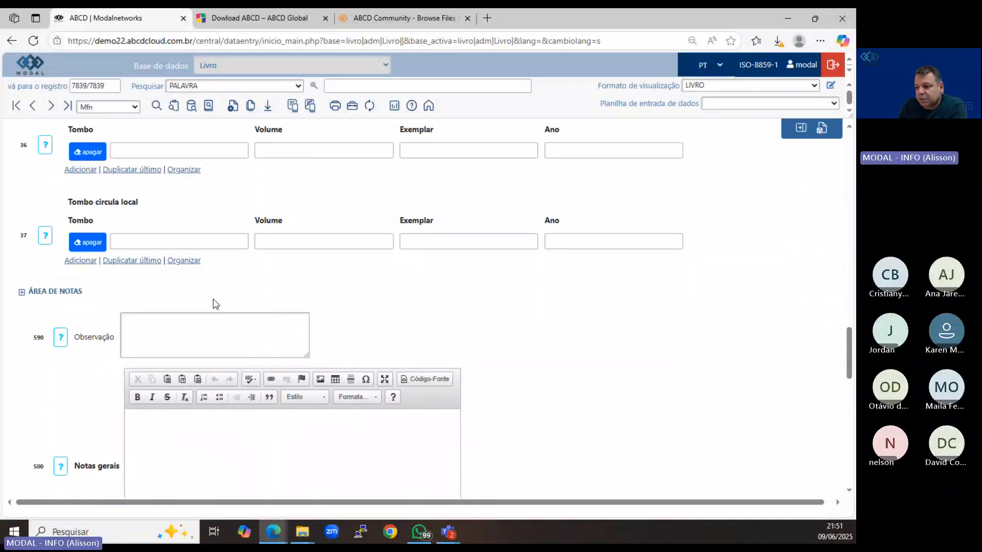
pyautogui.scroll(4, 156, 280)
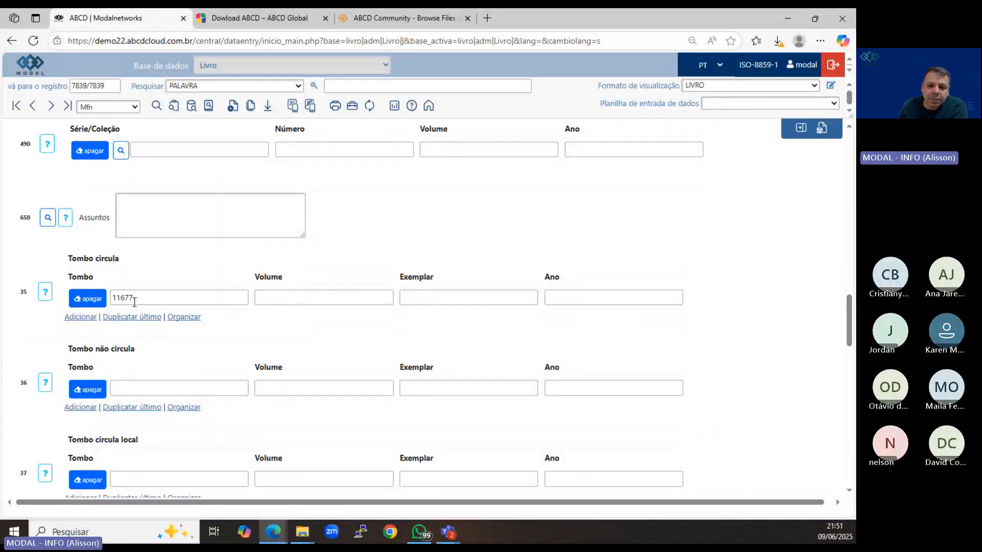
pyautogui.scroll(5, 135, 305)
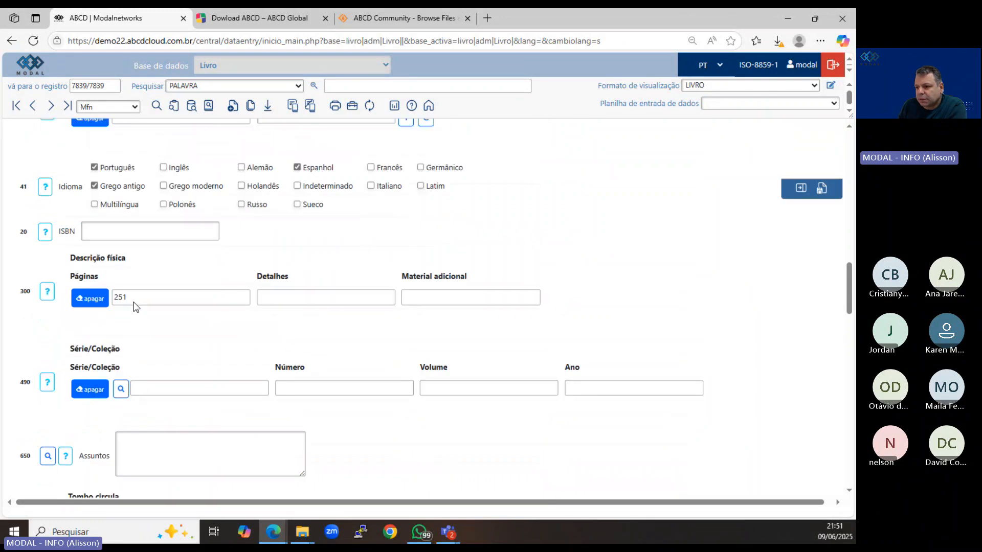
pyautogui.scroll(12, 135, 305)
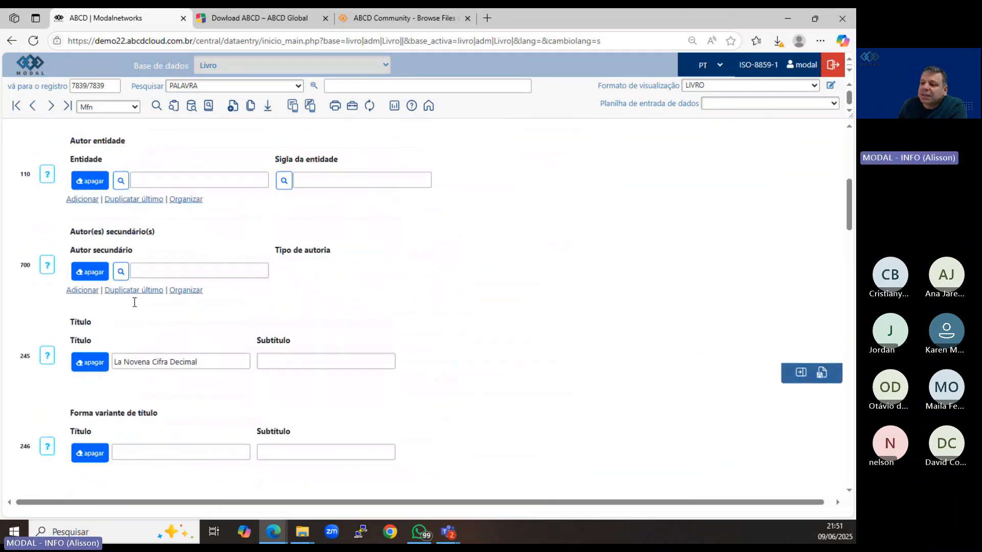
pyautogui.scroll(7, 135, 302)
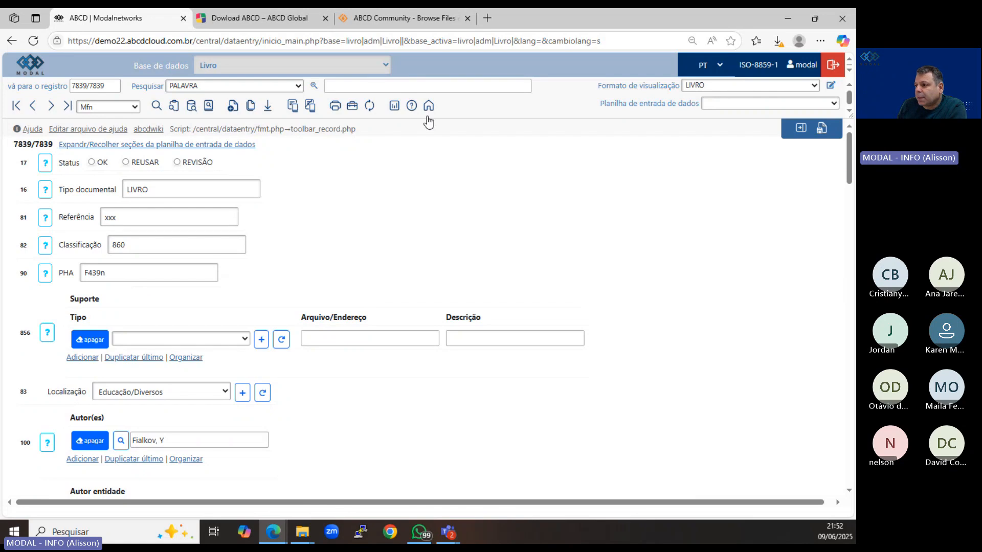
pyautogui.click(800, 129)
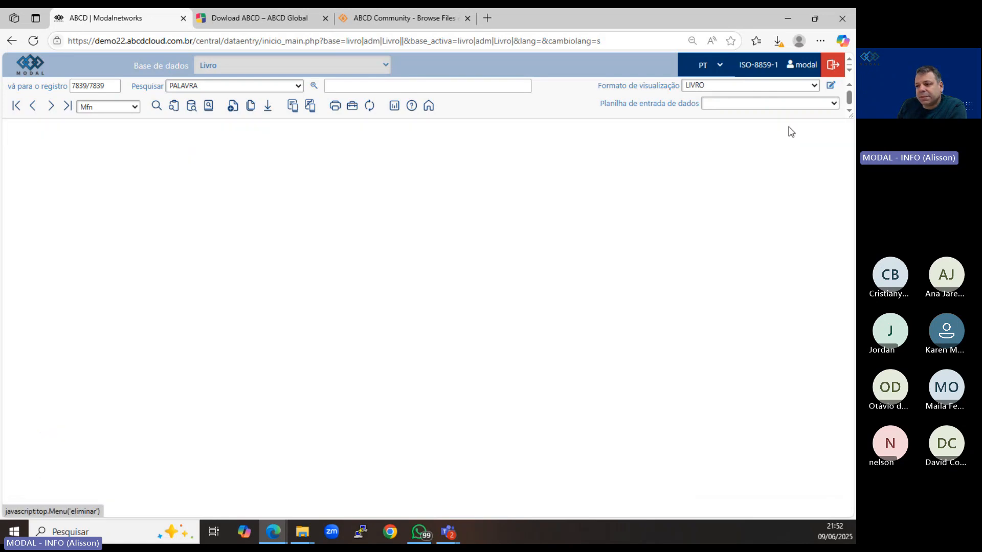
# Switch to the MARC database and open the form for creating a new database from the home page.
pyautogui.click(208, 63)
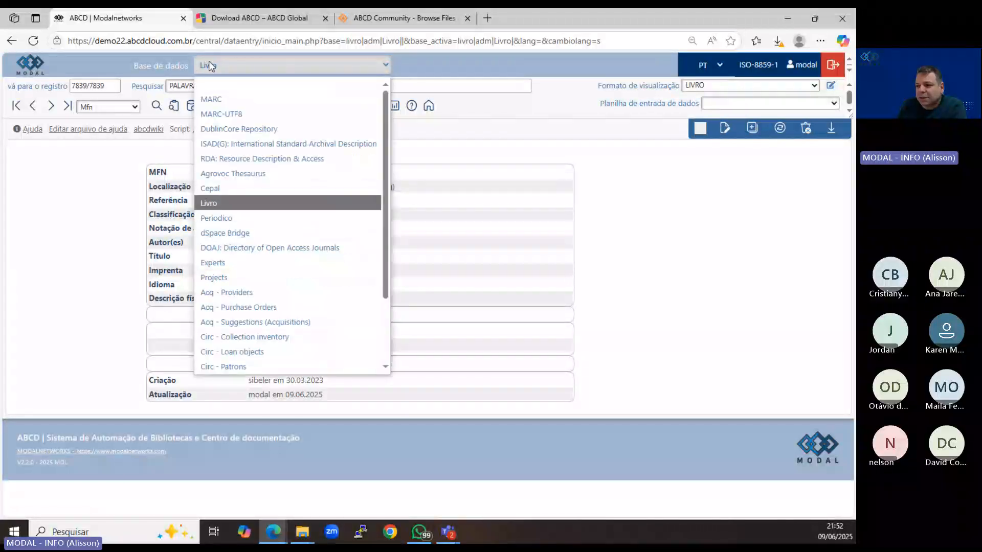
pyautogui.click(220, 99)
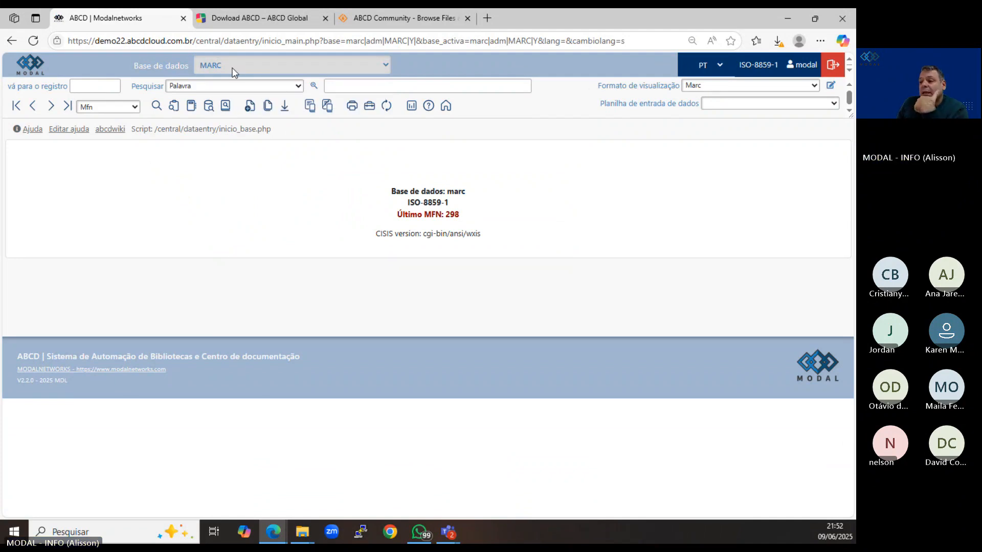
pyautogui.click(445, 105)
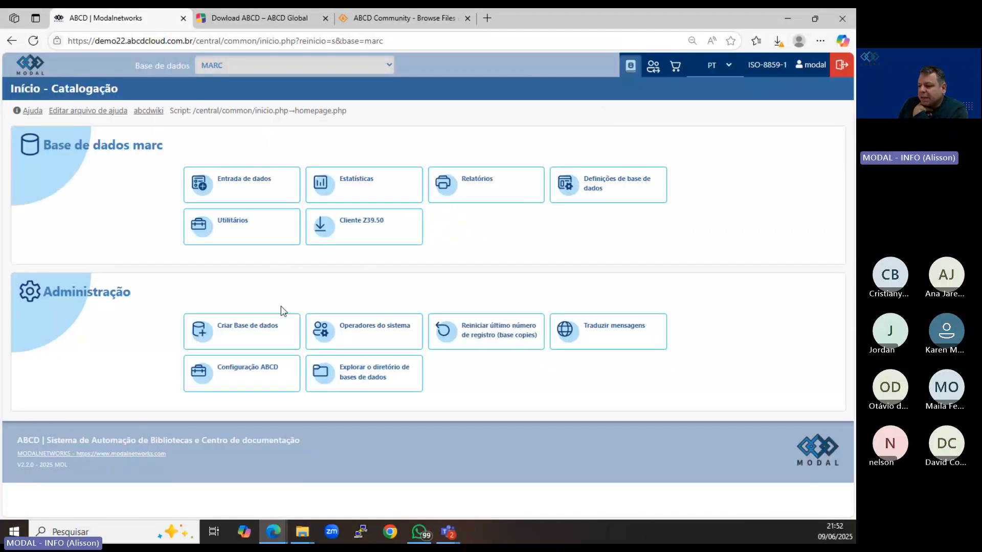
pyautogui.click(255, 337)
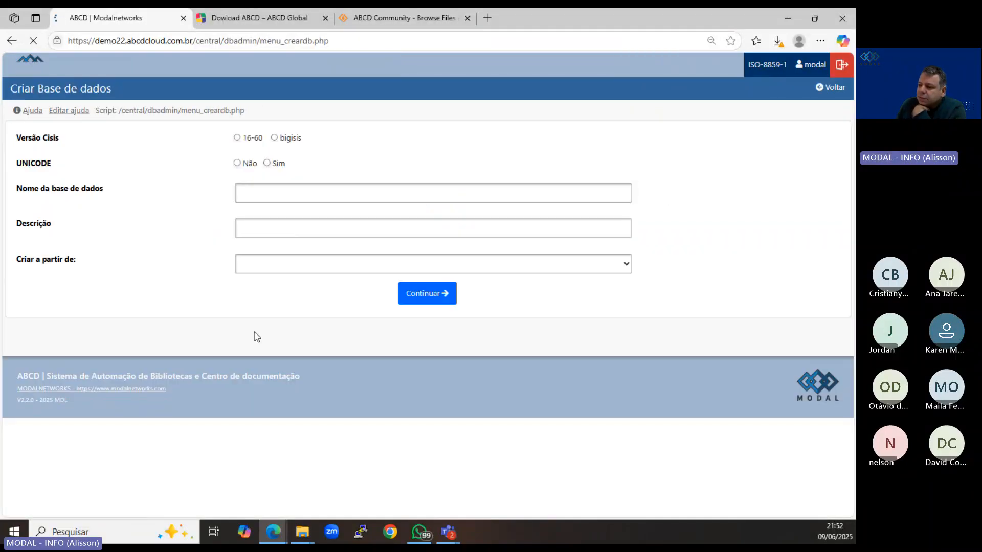
# Set the new database's Cisis version to 16-60 and UNICODE to Não, with marcsimples as both its name and description.
pyautogui.click(236, 138)
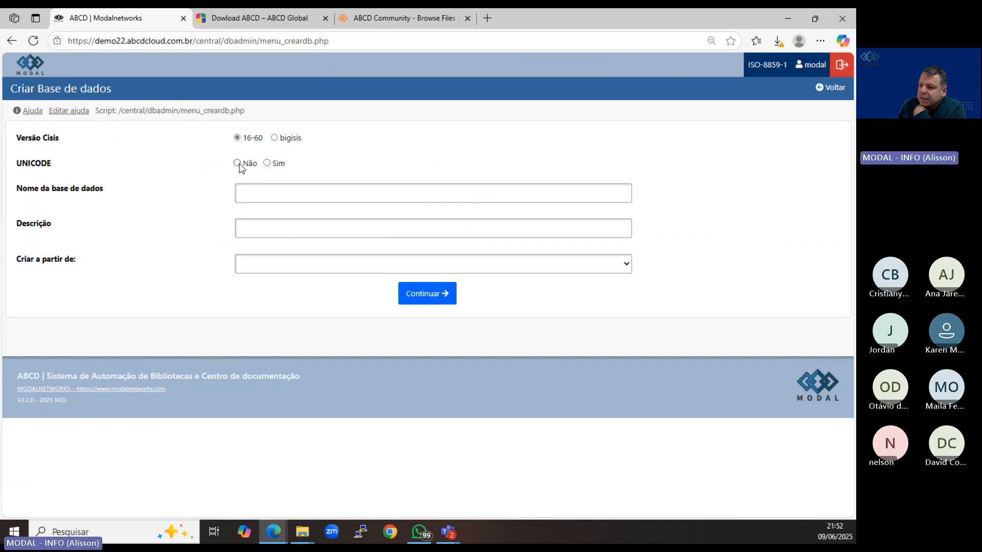
pyautogui.click(238, 164)
pyautogui.click(257, 189)
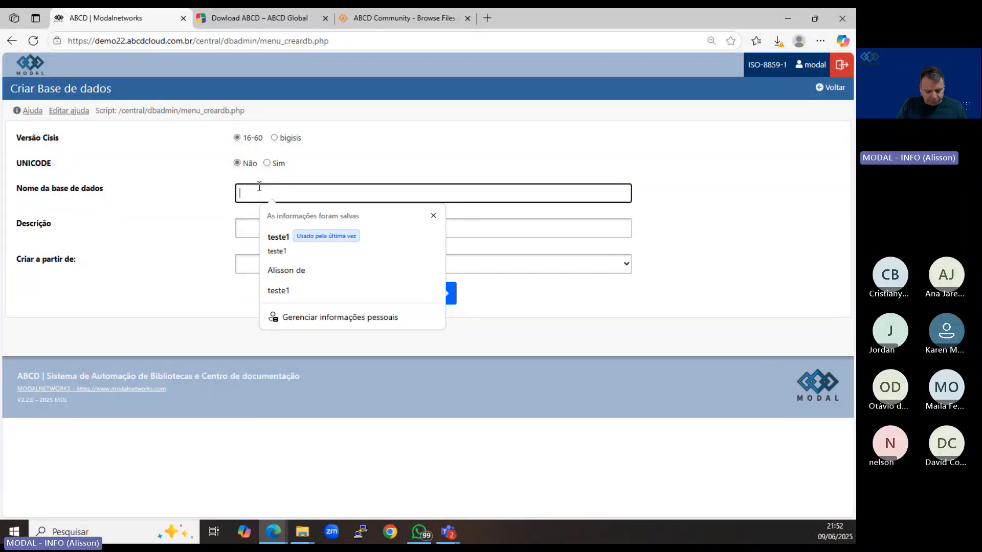
pyautogui.write('marc')
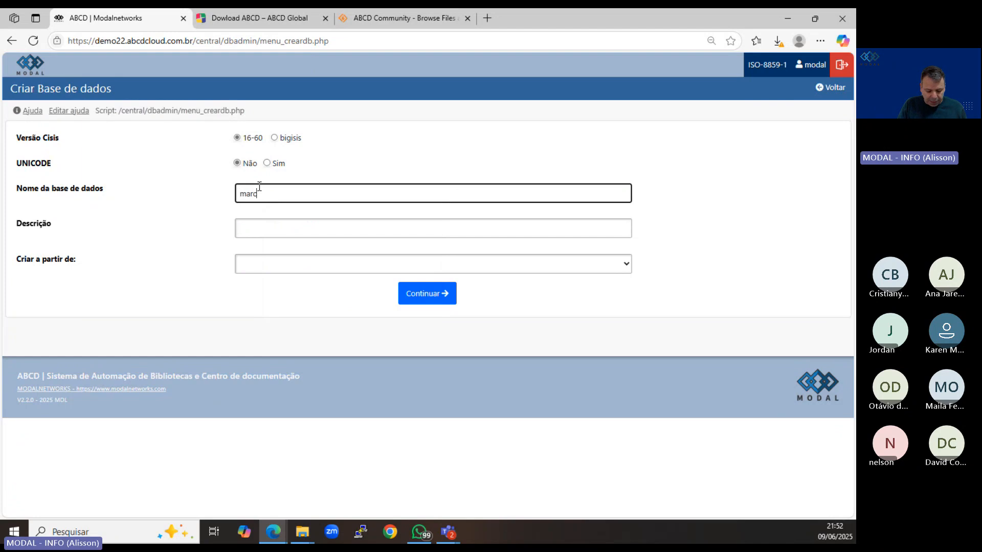
pyautogui.write('simples')
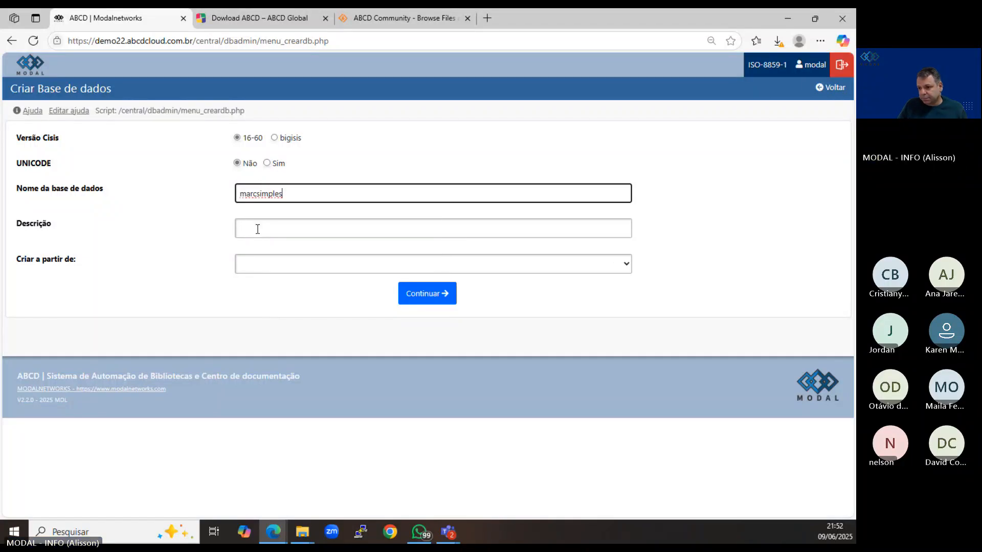
pyautogui.moveTo(291, 196); pyautogui.dragTo(236, 197)
pyautogui.hotkey('ctrl', 'c')
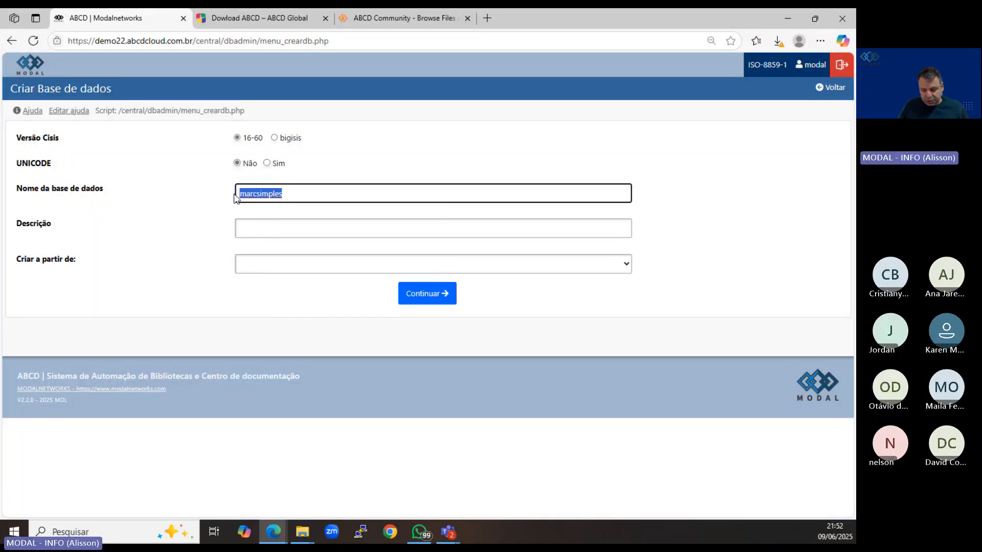
pyautogui.click(251, 230)
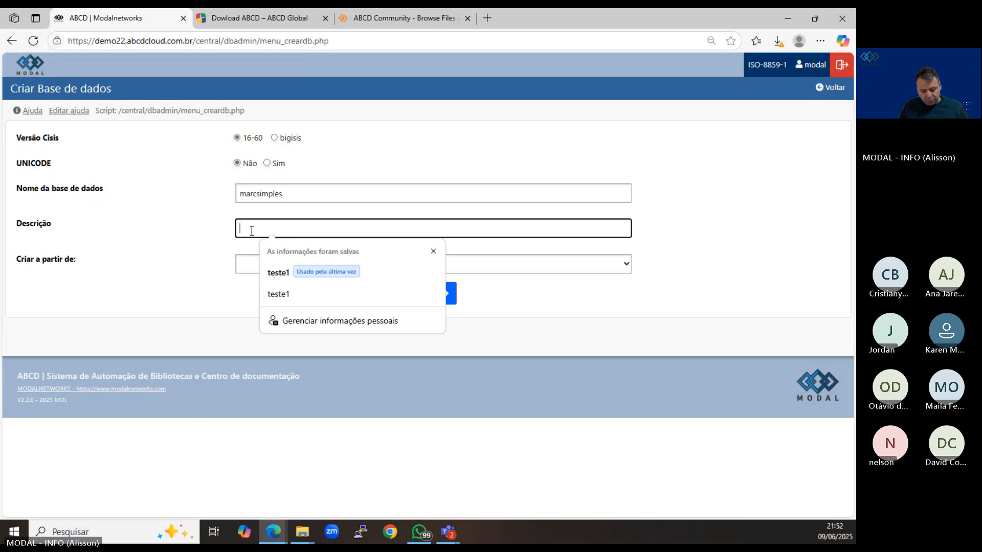
pyautogui.hotkey('ctrl', 'v')
# Choose MARC as the source for the new database and create it.
pyautogui.click(253, 269)
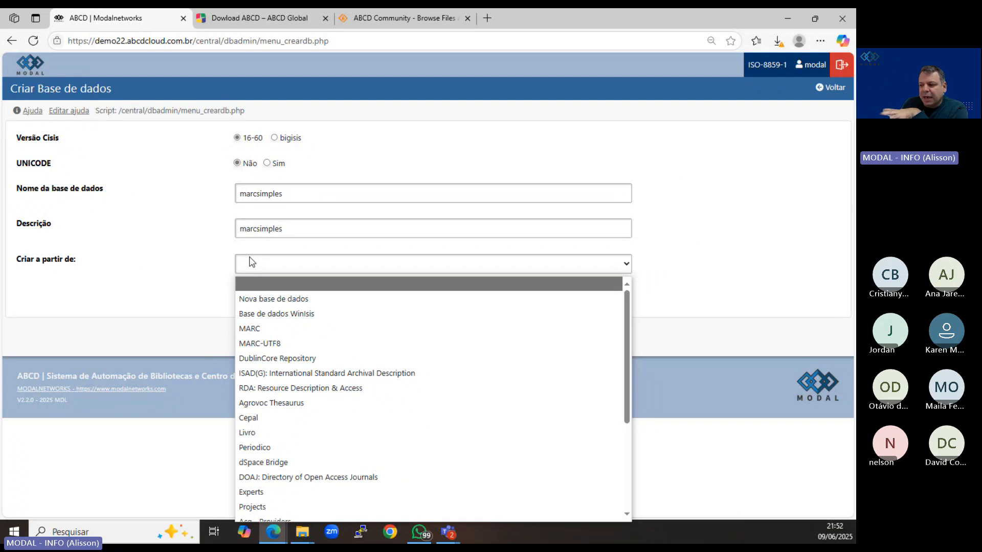
pyautogui.click(297, 330)
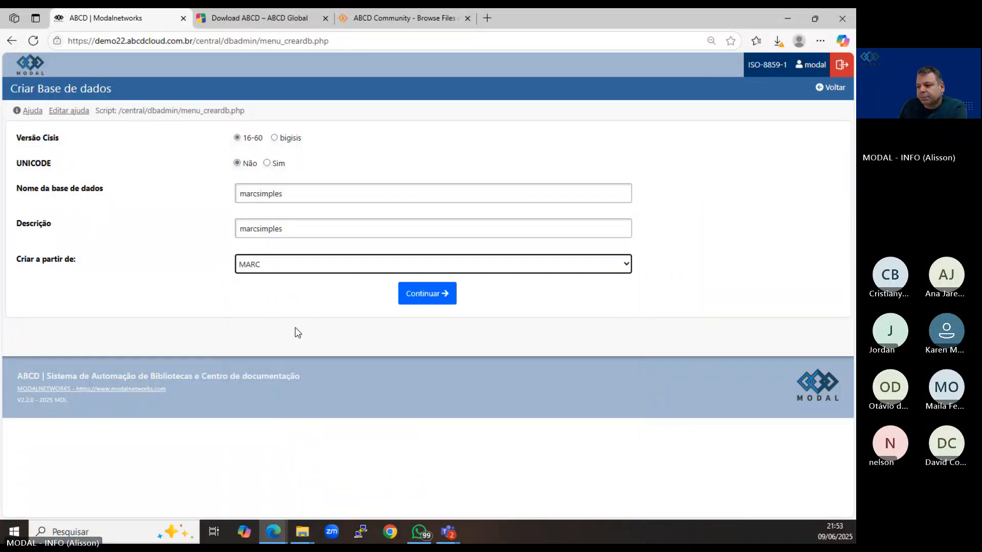
pyautogui.click(431, 301)
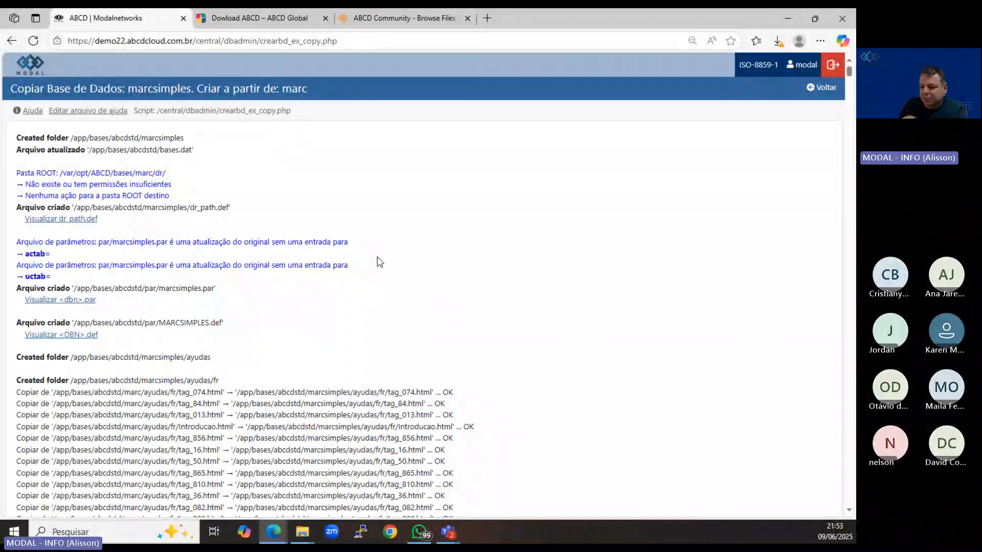
# Review the log of files copied for the new database and return to the cataloguing home page.
pyautogui.scroll(-15, 379, 261)
pyautogui.scroll(-6, 378, 261)
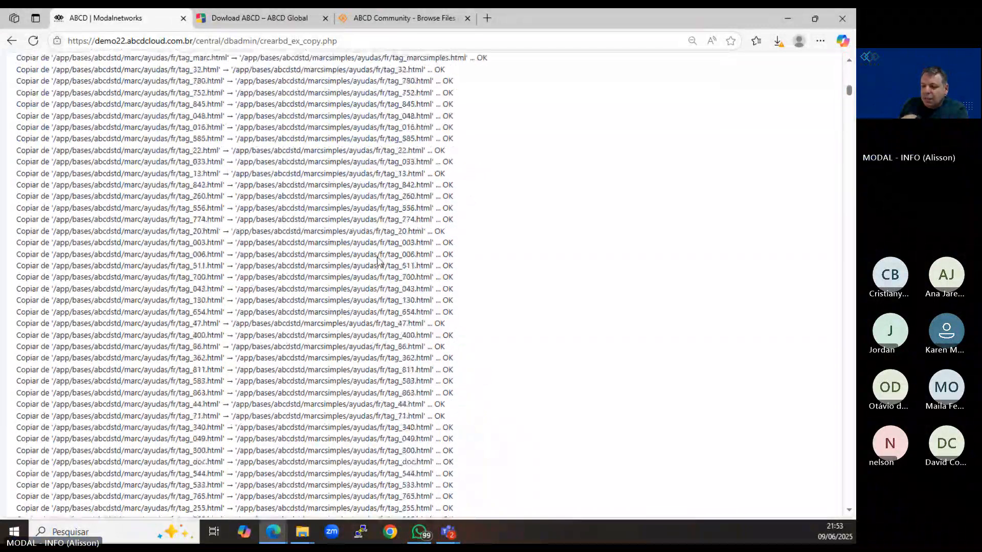
pyautogui.scroll(-10, 378, 258)
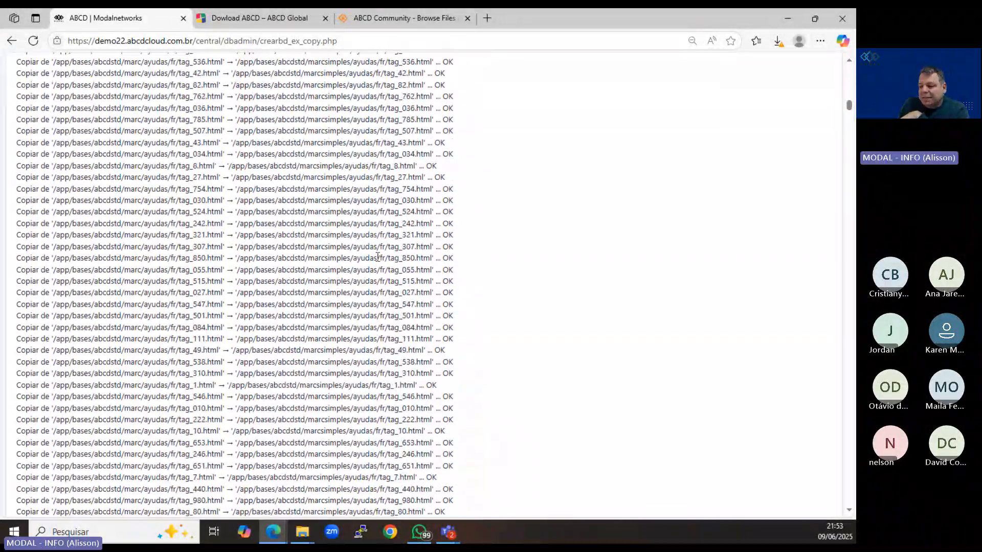
pyautogui.scroll(-10, 378, 257)
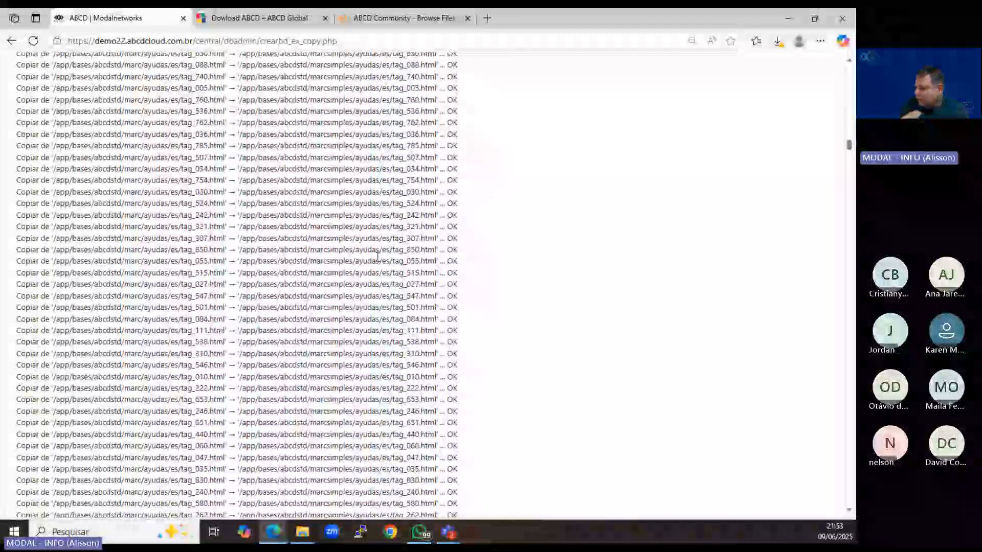
pyautogui.moveTo(851, 148); pyautogui.dragTo(850, 69)
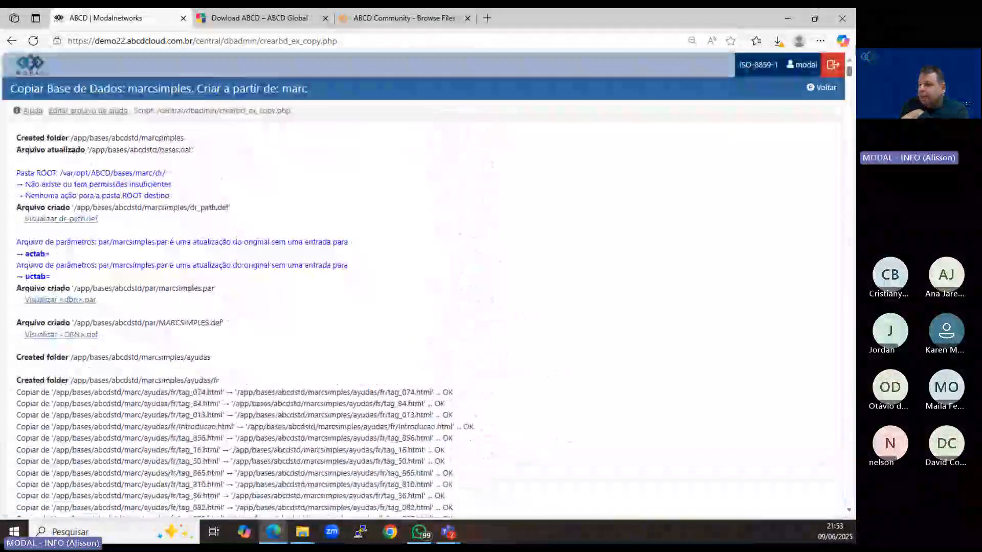
pyautogui.click(813, 90)
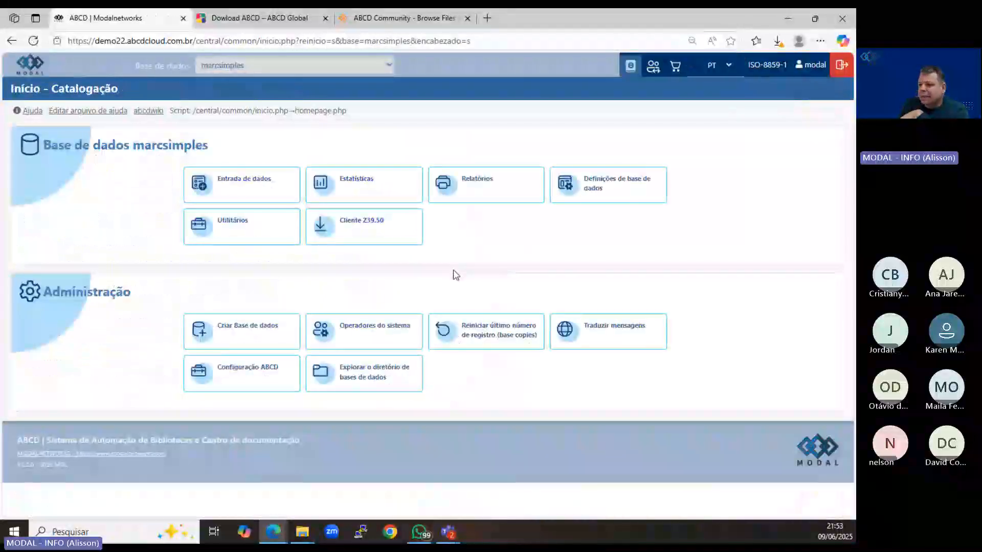
# Check for marcsimples in the database list, then open its data entry and go to the last record.
pyautogui.click(255, 66)
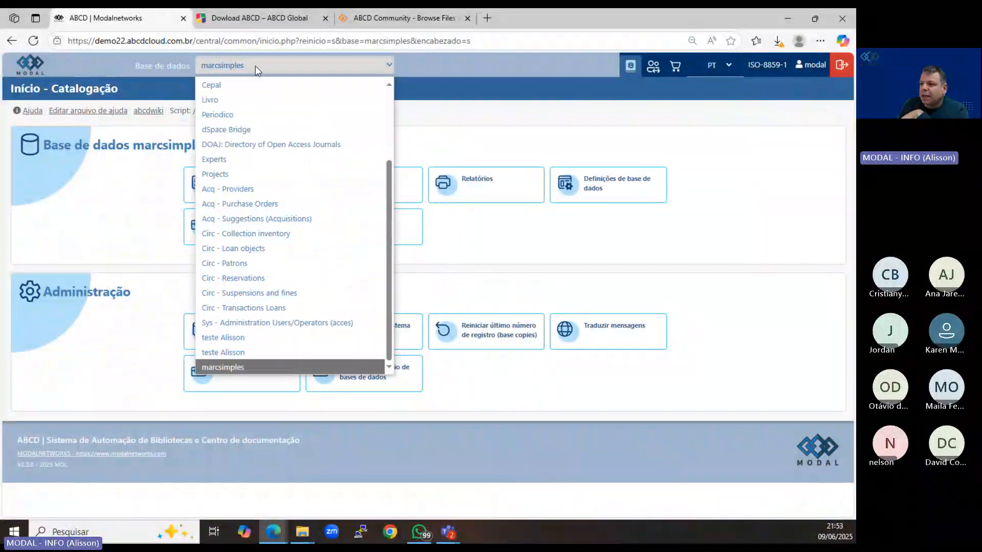
pyautogui.click(223, 72)
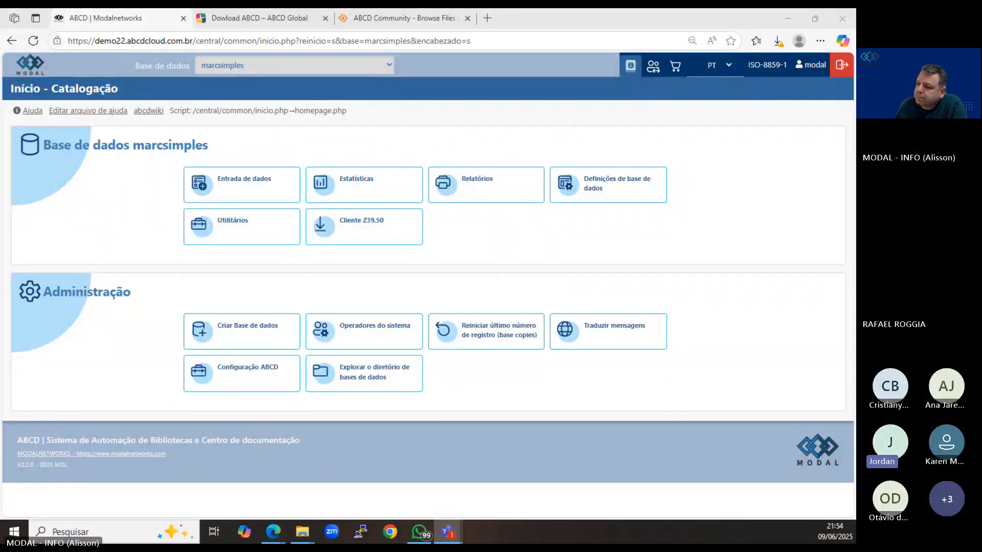
pyautogui.click(263, 184)
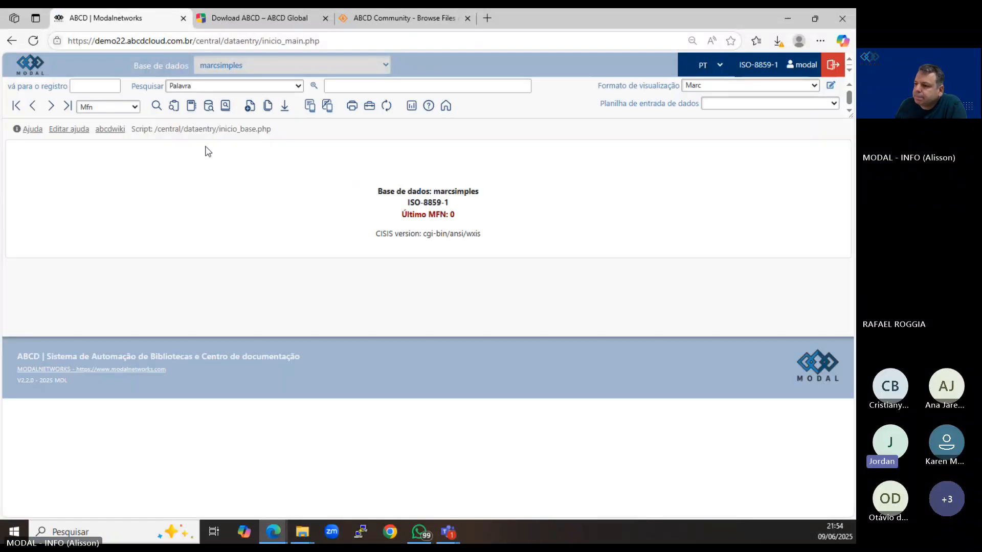
pyautogui.click(68, 107)
# Switch to the MARC database and open its last record for editing to view the worksheet's sections.
pyautogui.click(350, 66)
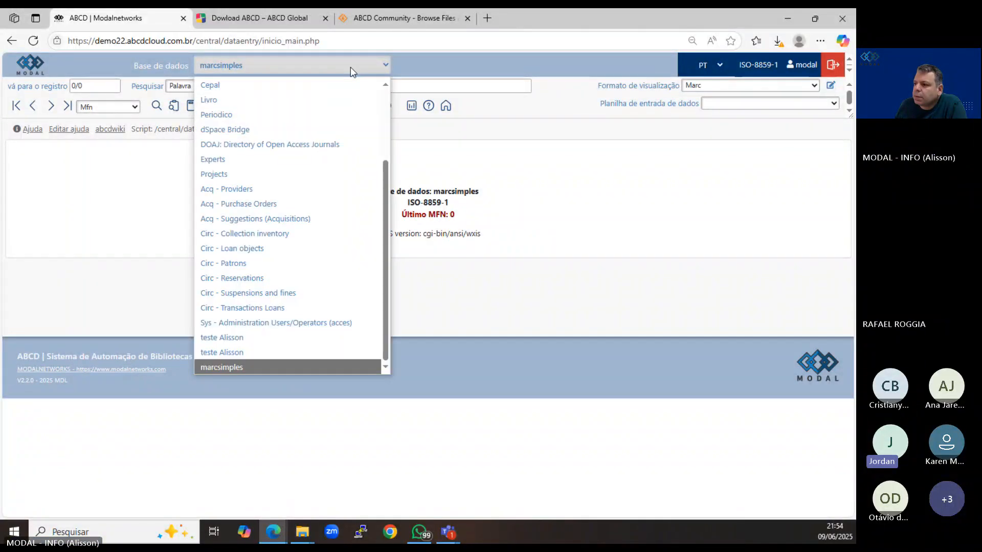
pyautogui.scroll(3, 283, 107)
pyautogui.click(281, 104)
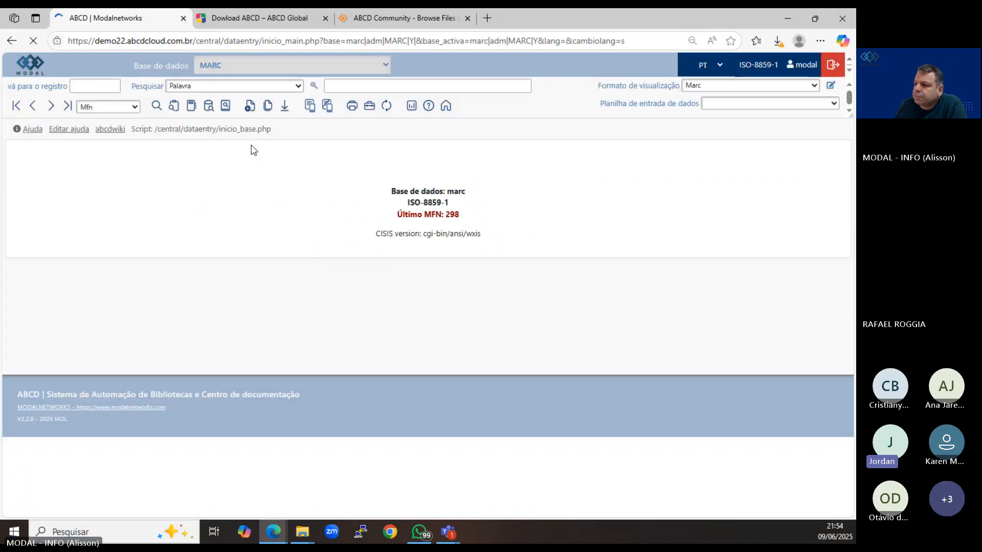
pyautogui.click(67, 105)
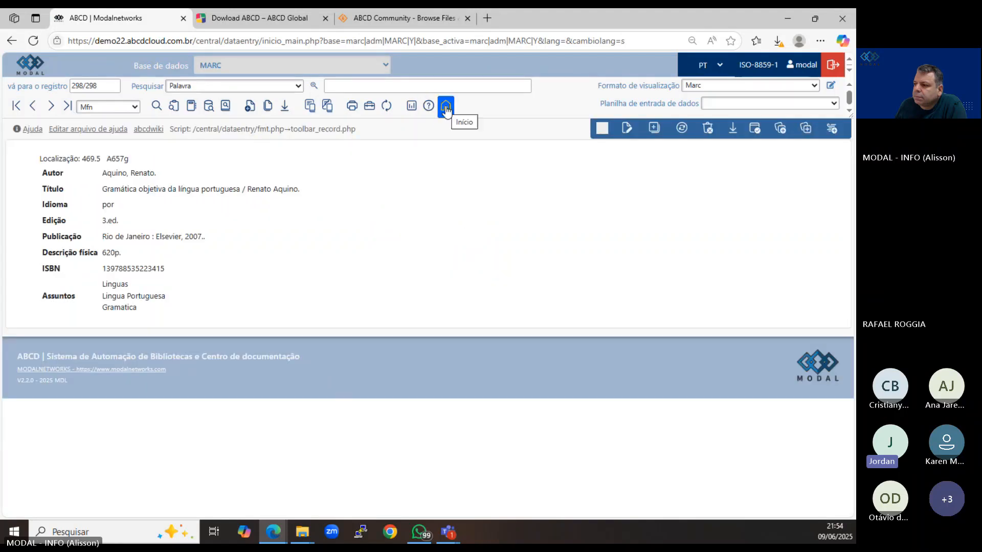
pyautogui.click(627, 128)
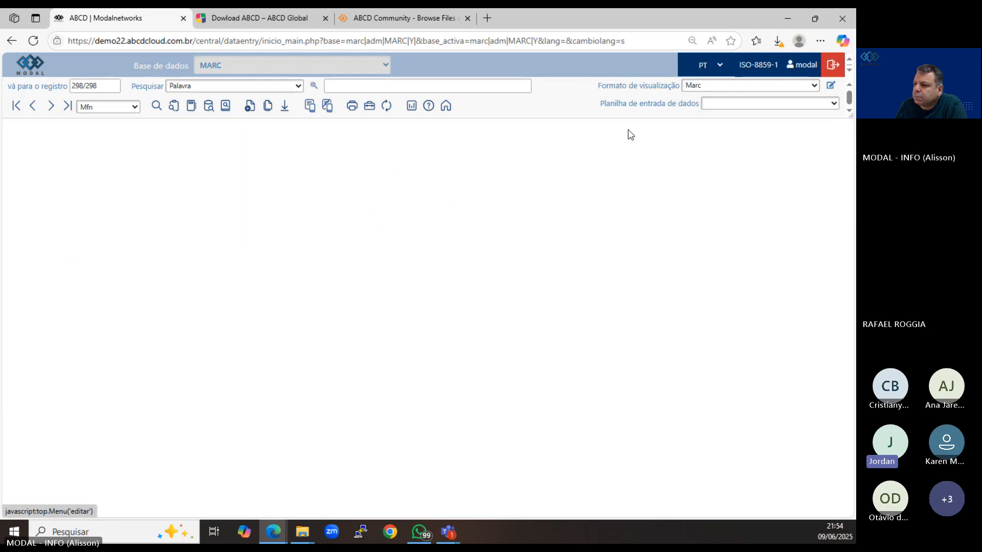
pyautogui.scroll(-4, 239, 355)
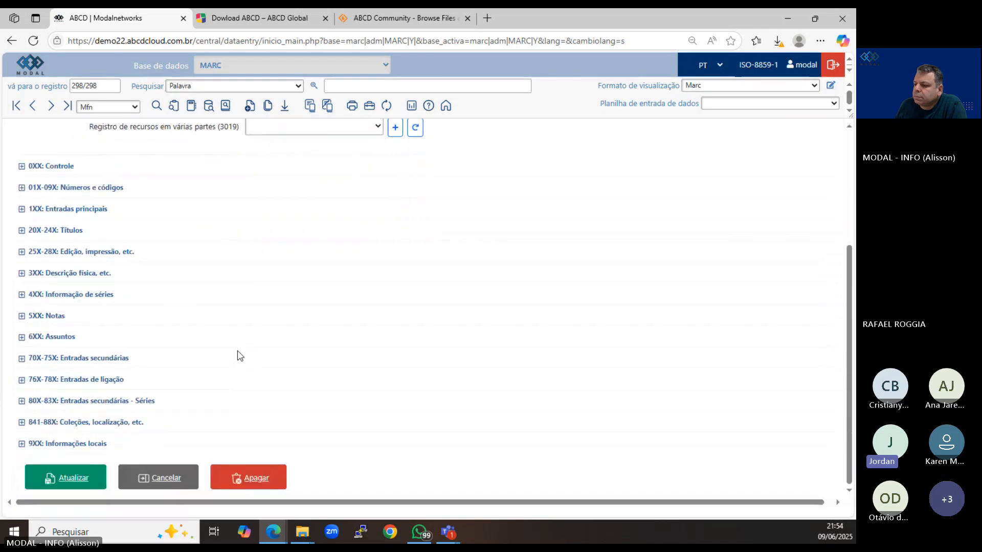
# Cancel editing the MARC record and switch to the Livro database.
pyautogui.scroll(4, 182, 385)
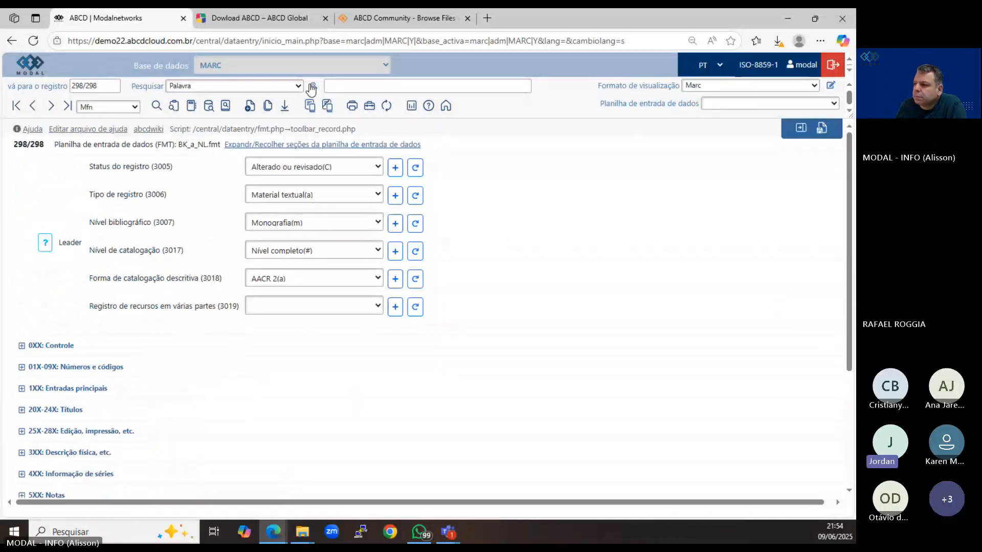
pyautogui.click(299, 69)
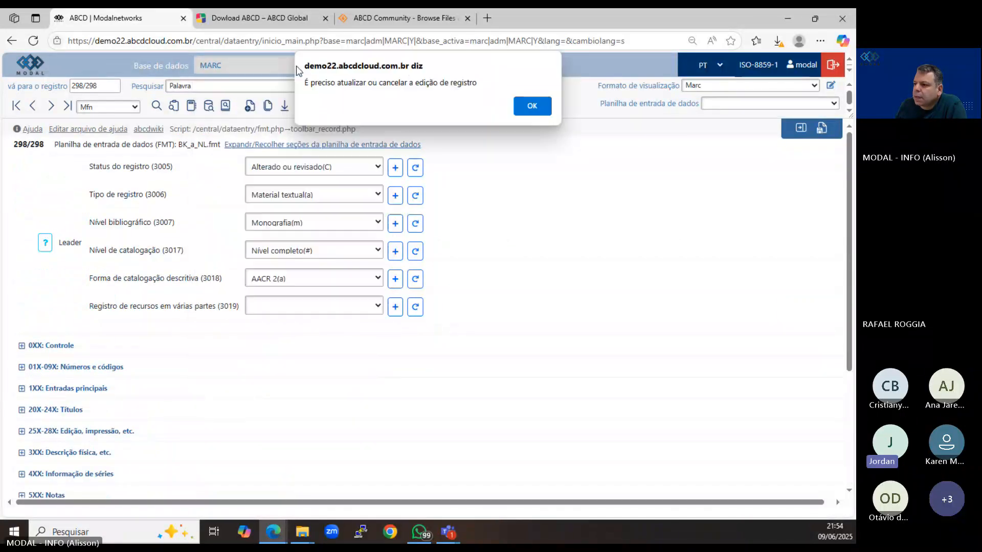
pyautogui.click(531, 105)
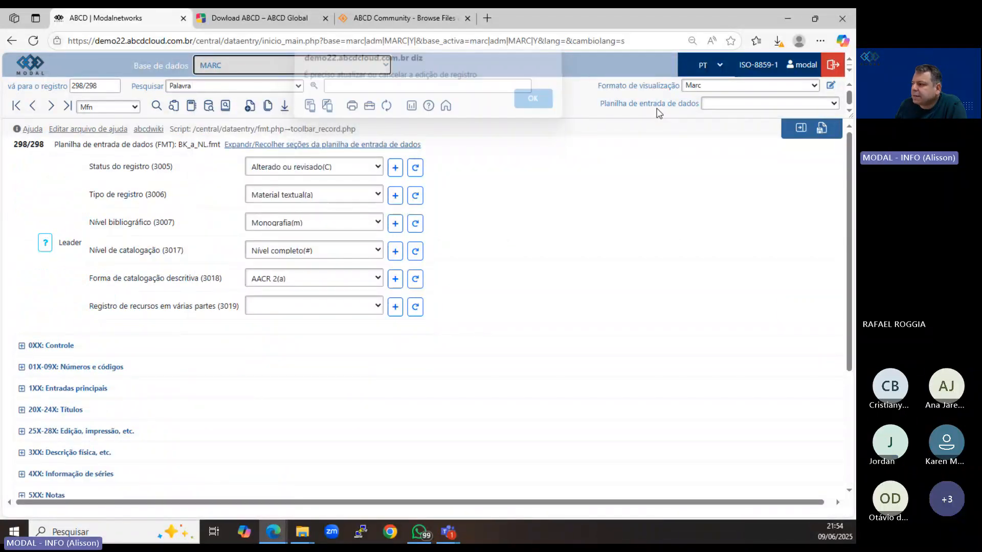
pyautogui.click(801, 128)
pyautogui.click(226, 67)
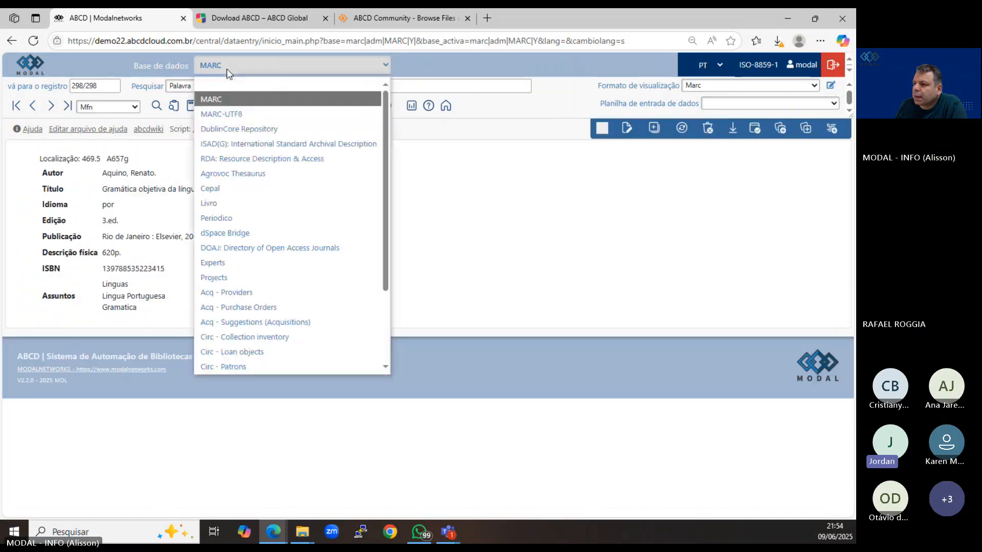
pyautogui.click(237, 203)
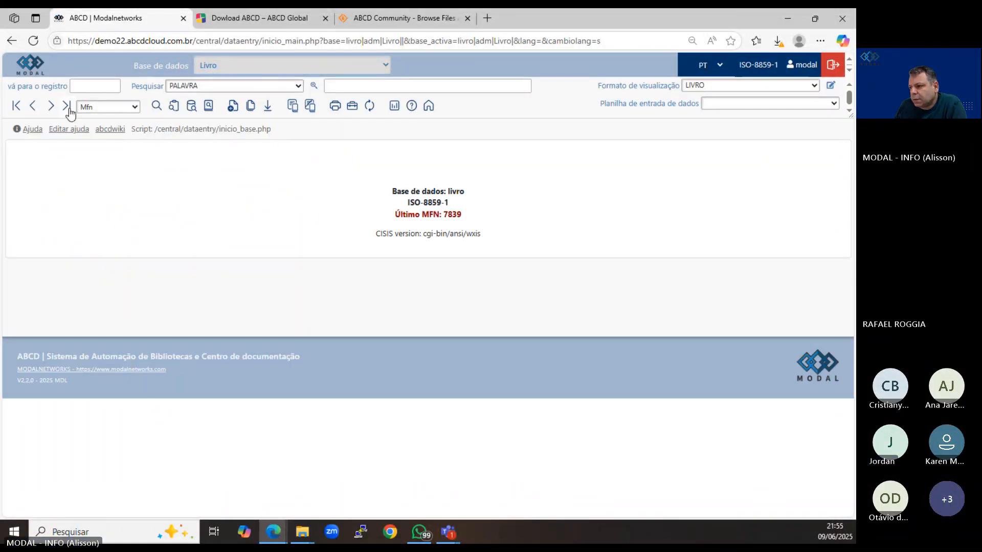
# Open the last Livro record for editing and expand the ÁREA DE NOTAS section of its worksheet.
pyautogui.click(67, 105)
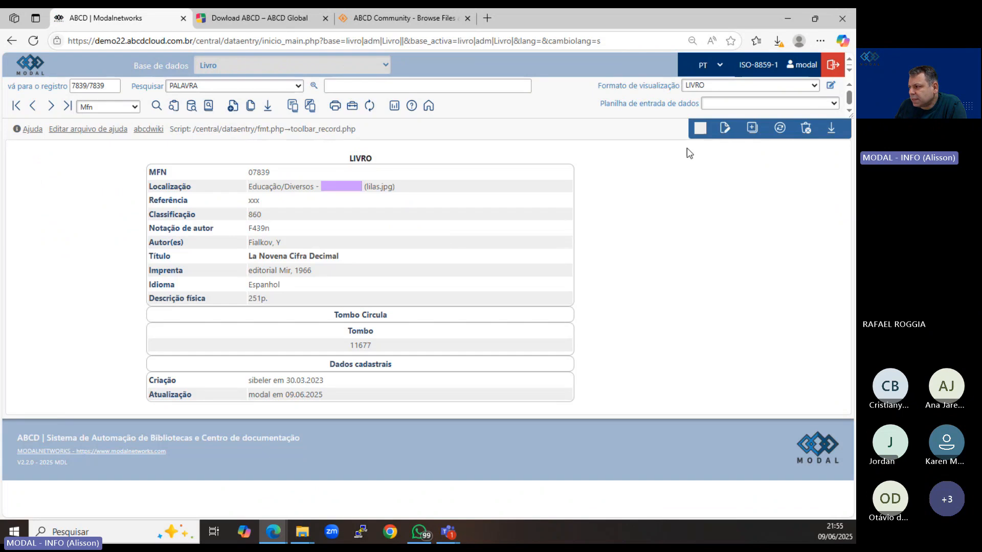
pyautogui.click(724, 126)
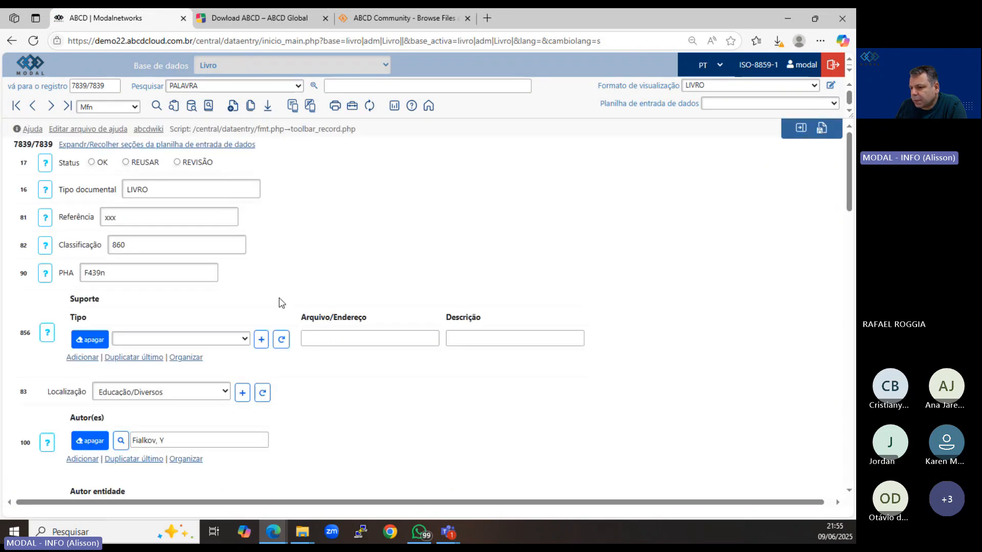
pyautogui.scroll(-2, 127, 221)
pyautogui.scroll(-12, 133, 245)
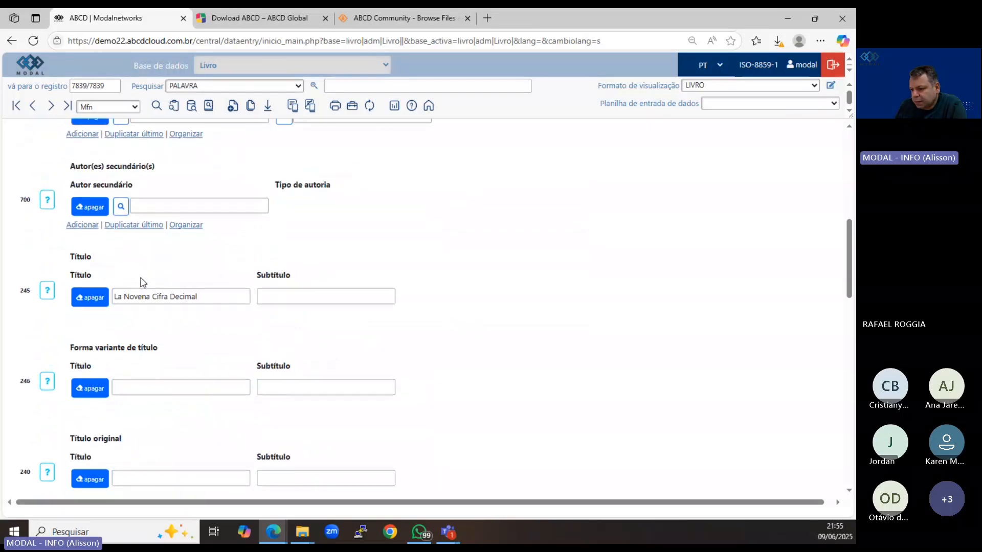
pyautogui.scroll(-10, 143, 282)
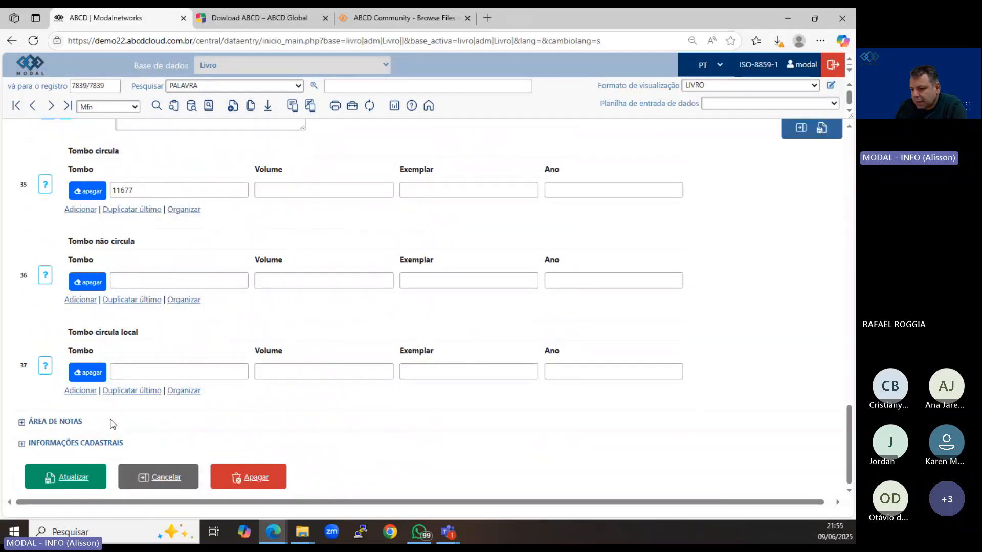
pyautogui.click(22, 424)
pyautogui.scroll(-6, 111, 406)
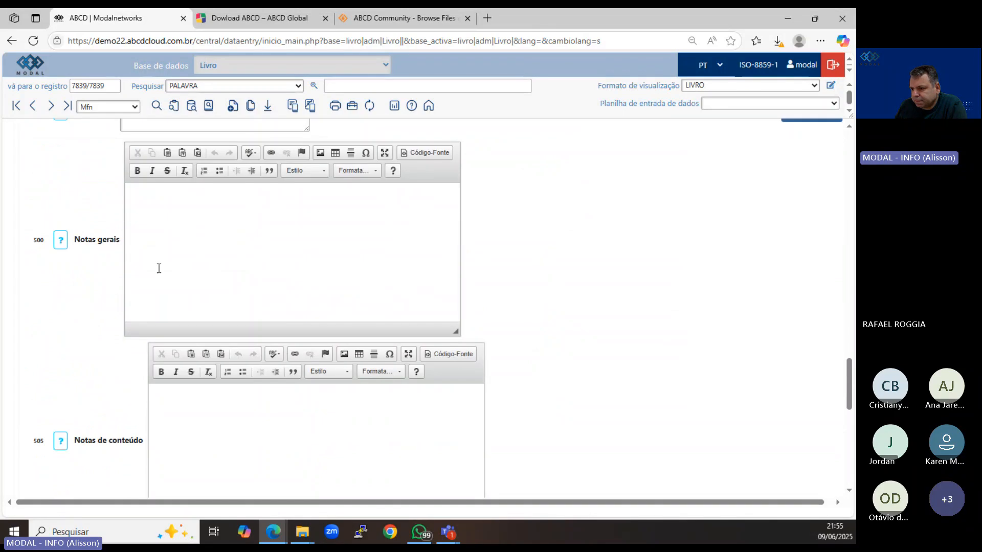
# Enter "teste" in the Notas gerais field and format it in bold italics.
pyautogui.click(166, 221)
pyautogui.write('teste')
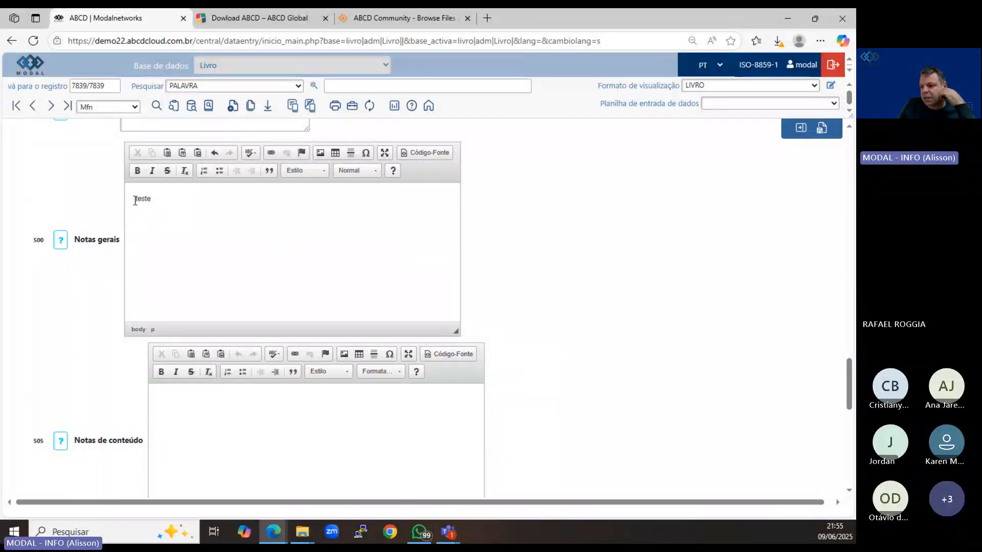
pyautogui.moveTo(137, 198); pyautogui.dragTo(160, 199)
pyautogui.click(152, 170)
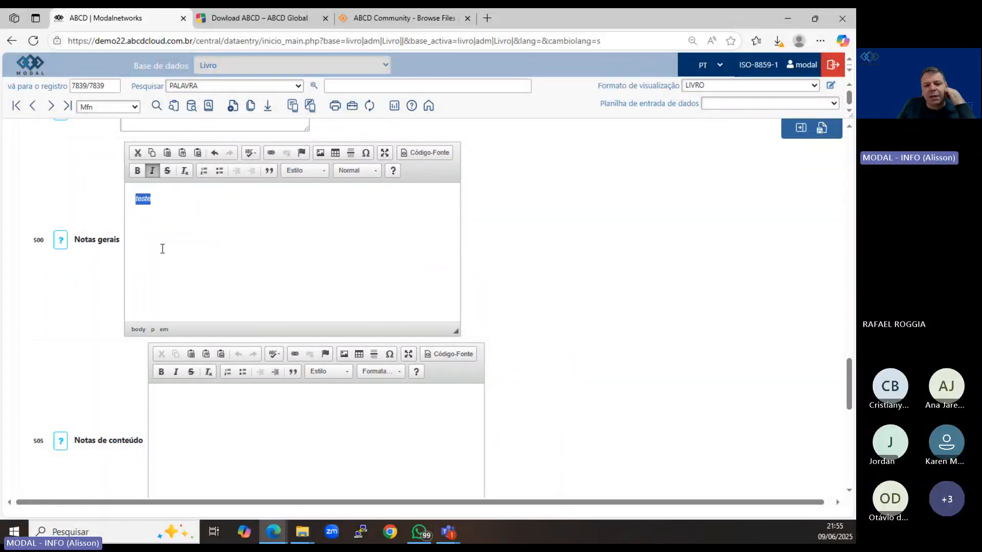
pyautogui.click(142, 171)
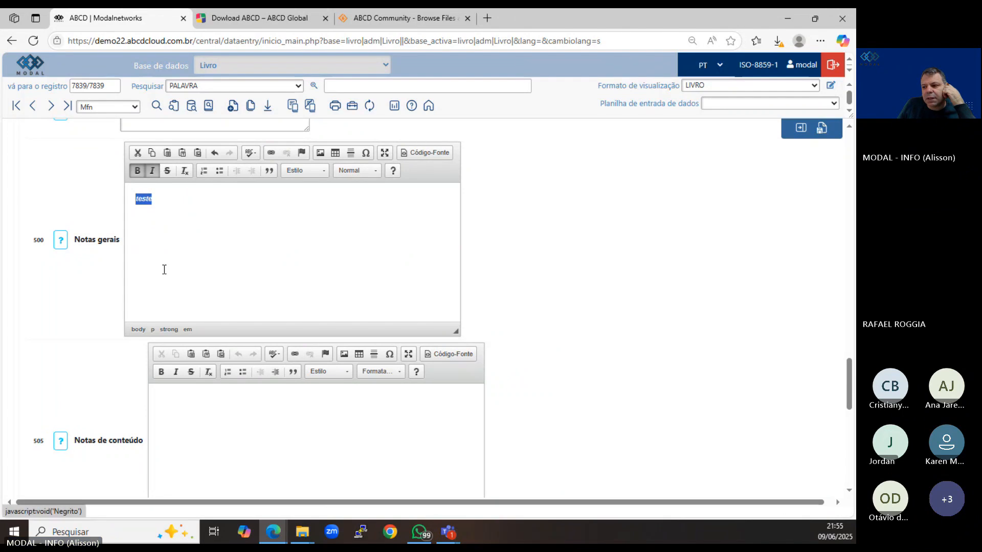
pyautogui.click(166, 251)
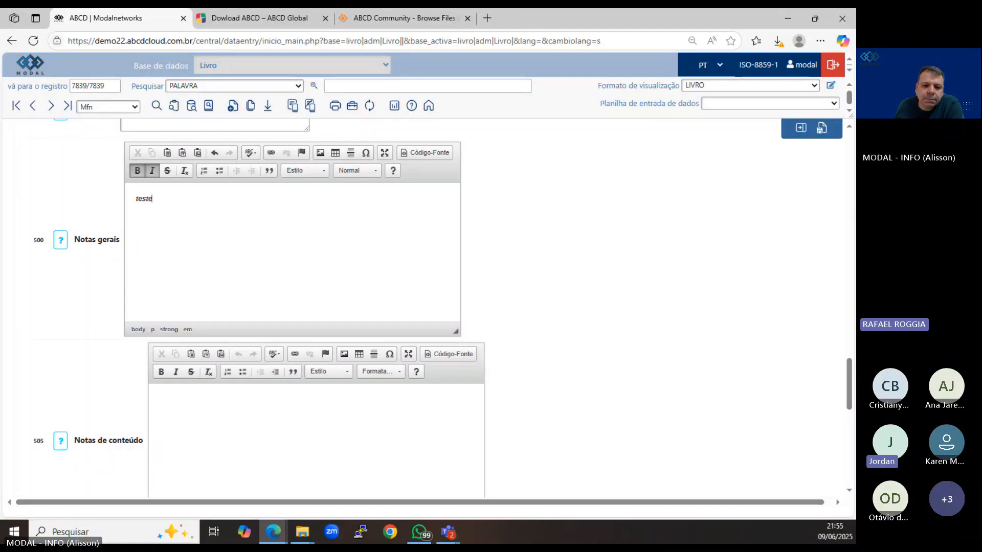
# Inspect the HTML source of the Notas gerais text and return to the formatted view.
pyautogui.hotkey('alt', 'Tab')
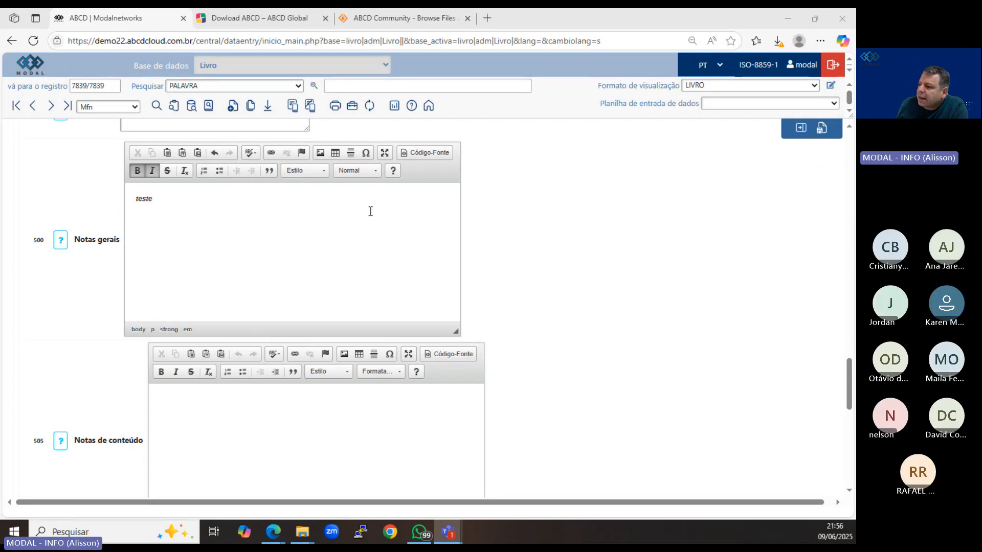
pyautogui.click(429, 153)
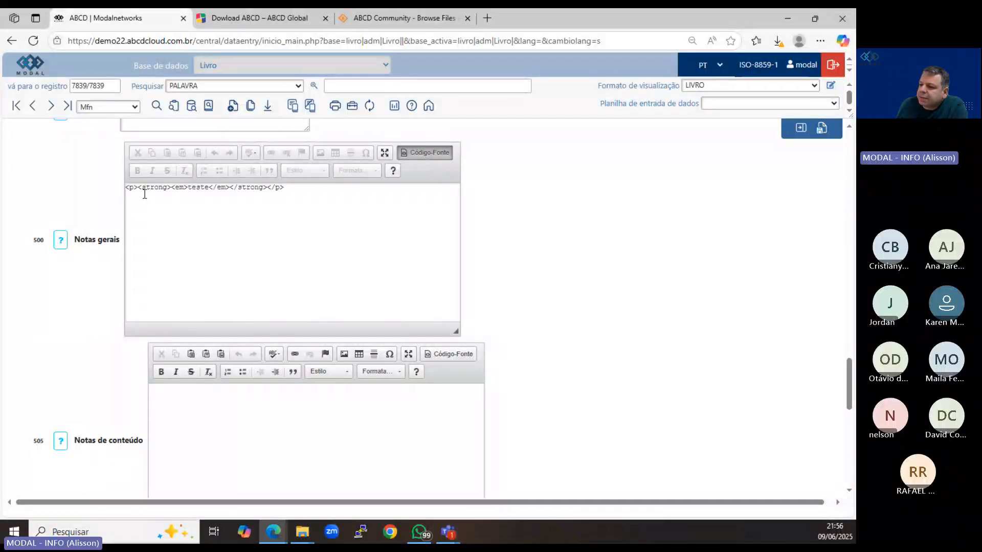
pyautogui.moveTo(287, 189); pyautogui.dragTo(129, 188)
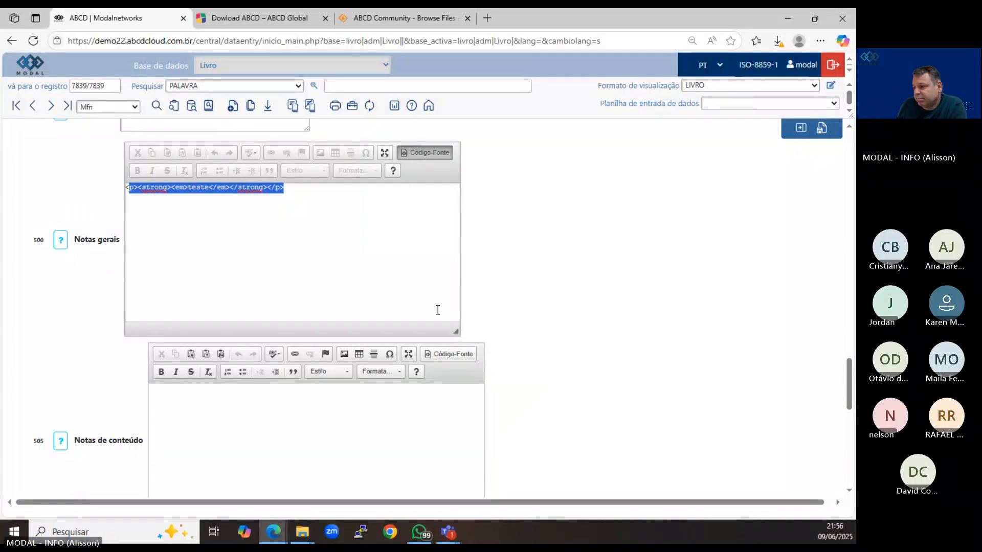
pyautogui.click(437, 156)
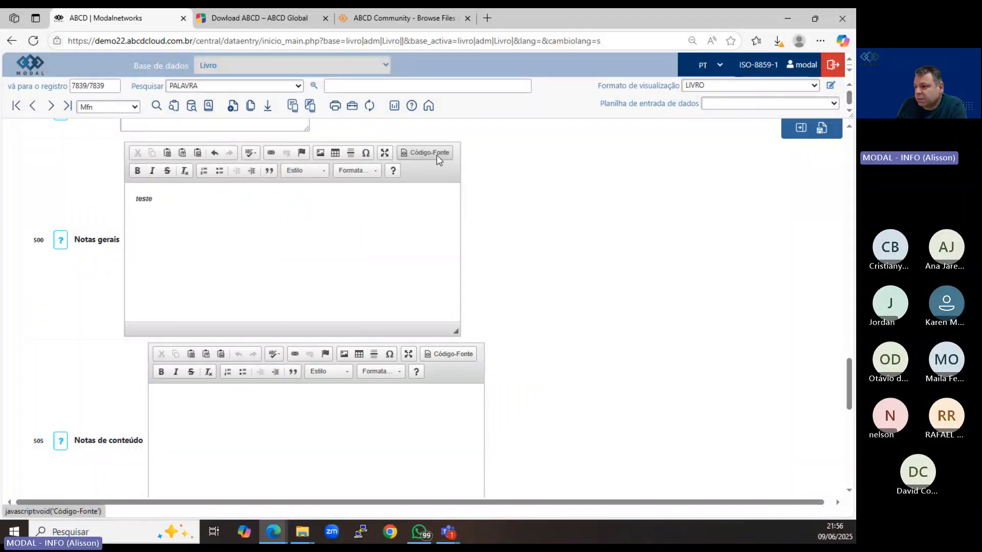
# Insert the special character ¼ in Notas gerais and change the line to "¼ de Leite".
pyautogui.click(367, 153)
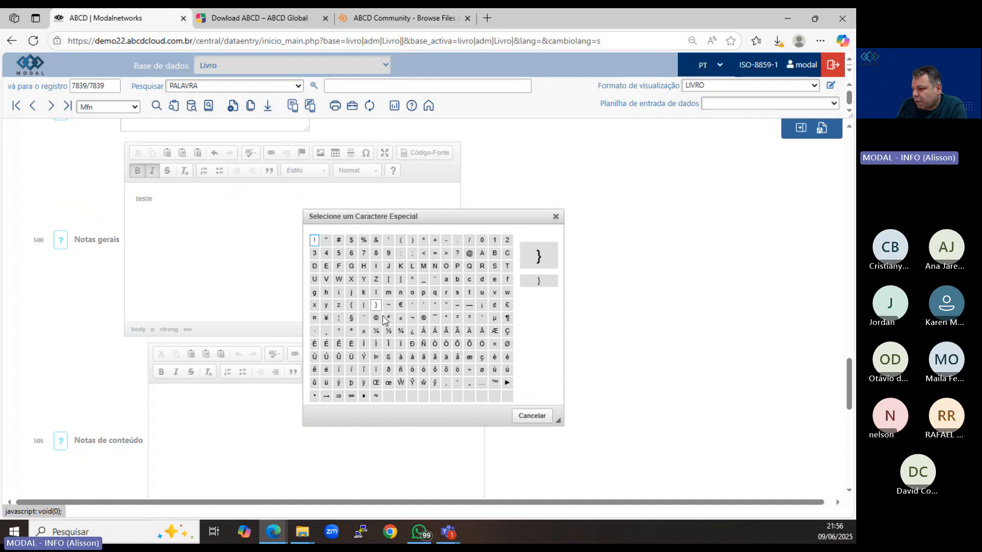
pyautogui.click(376, 331)
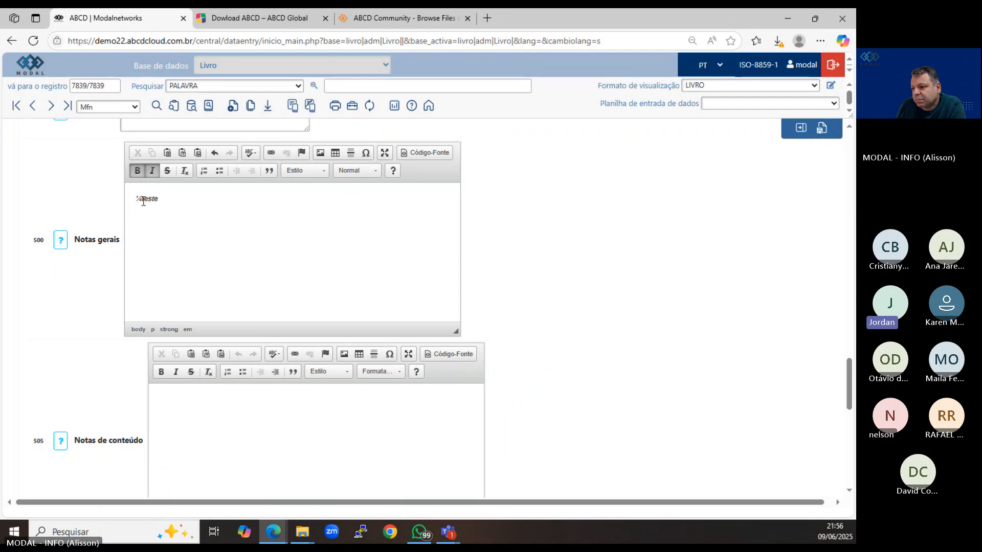
pyautogui.write('de ')
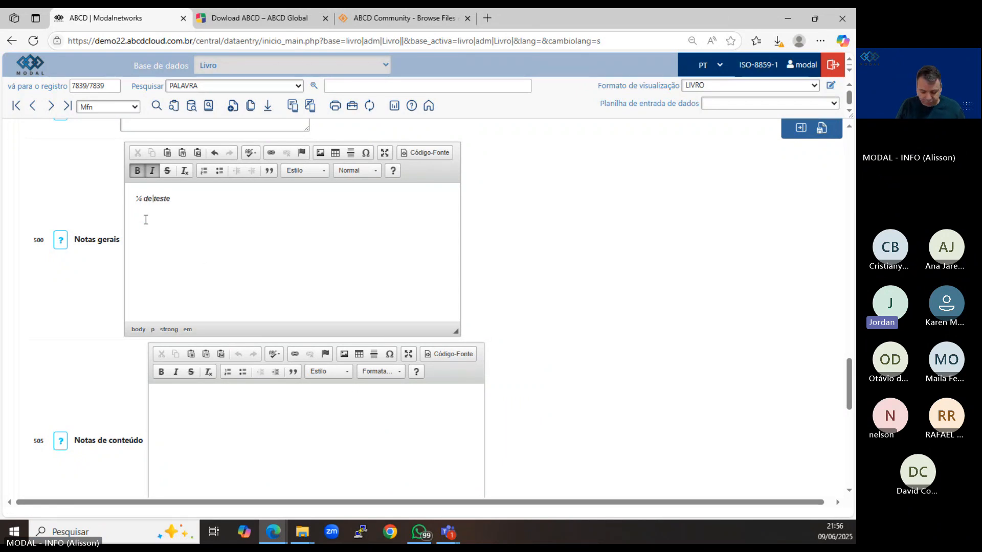
pyautogui.write('Lei')
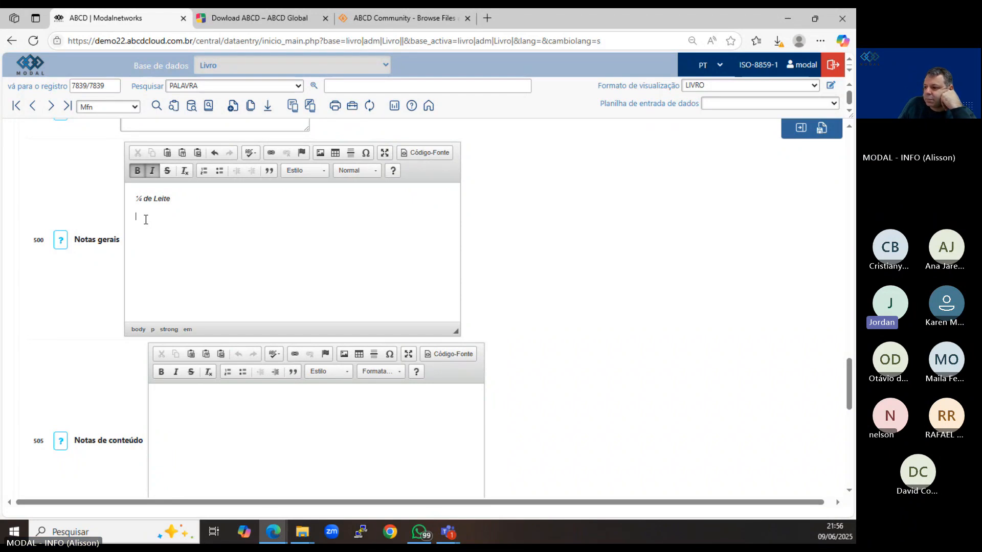
# Add a second line to Notas gerais with the special character ⇒ followed by "Misture tudo".
pyautogui.click(366, 152)
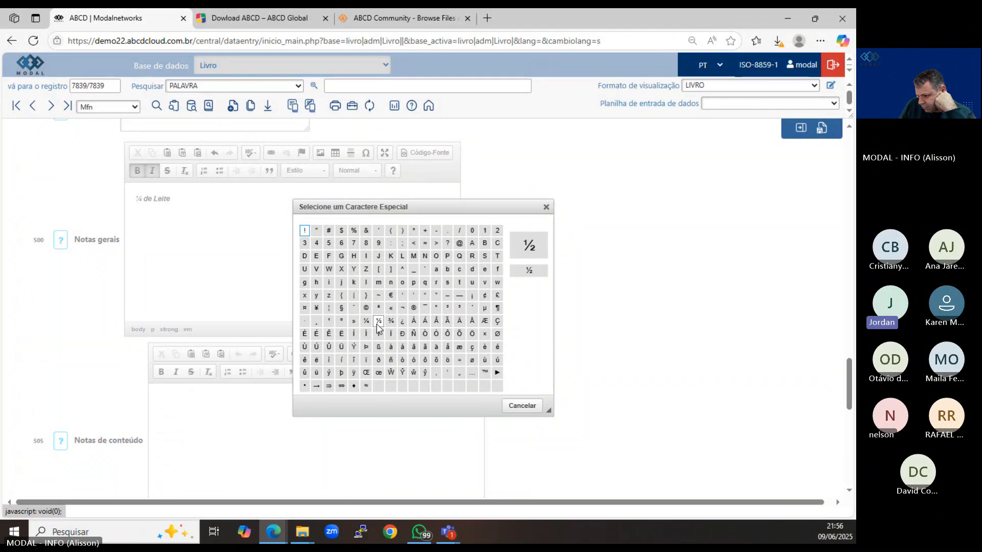
pyautogui.click(328, 387)
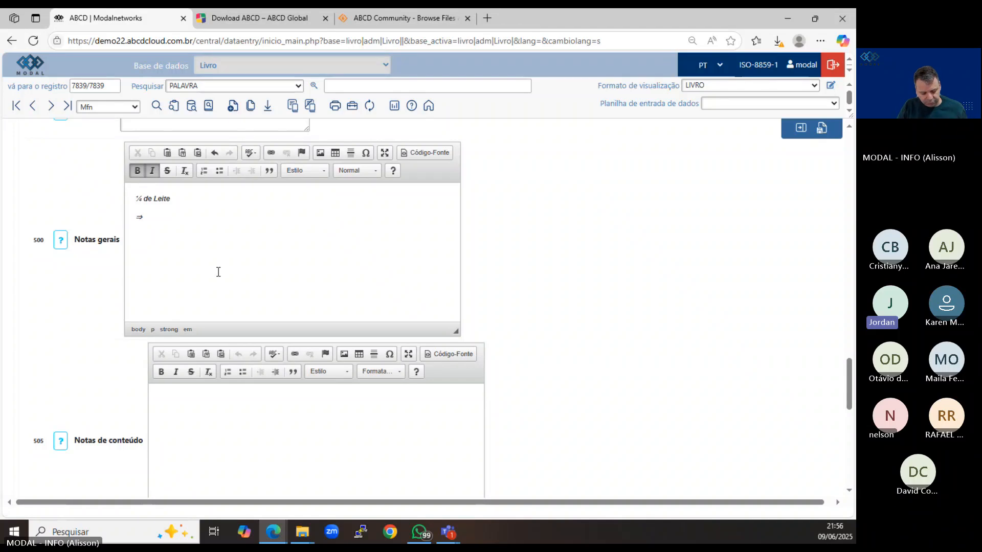
pyautogui.write('Mist')
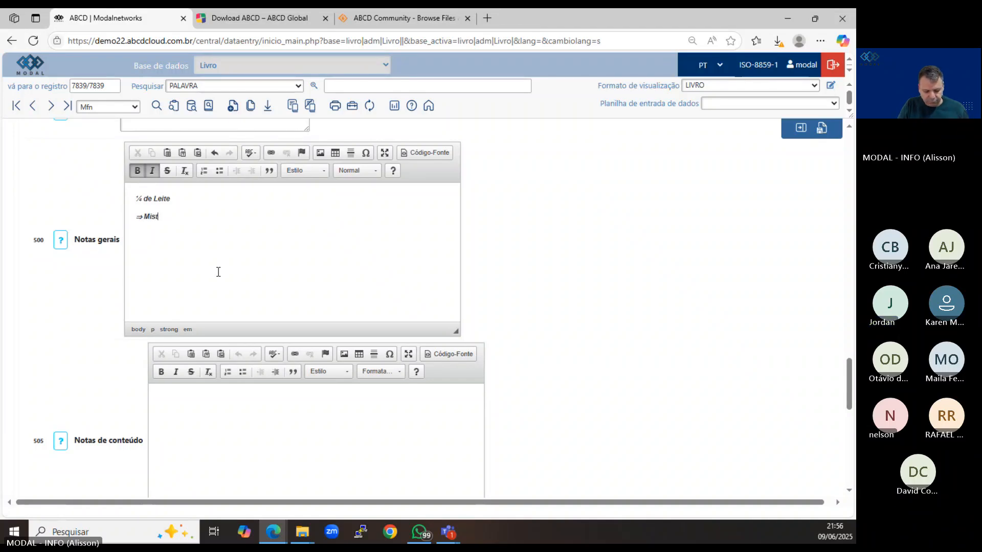
pyautogui.write('ure tu')
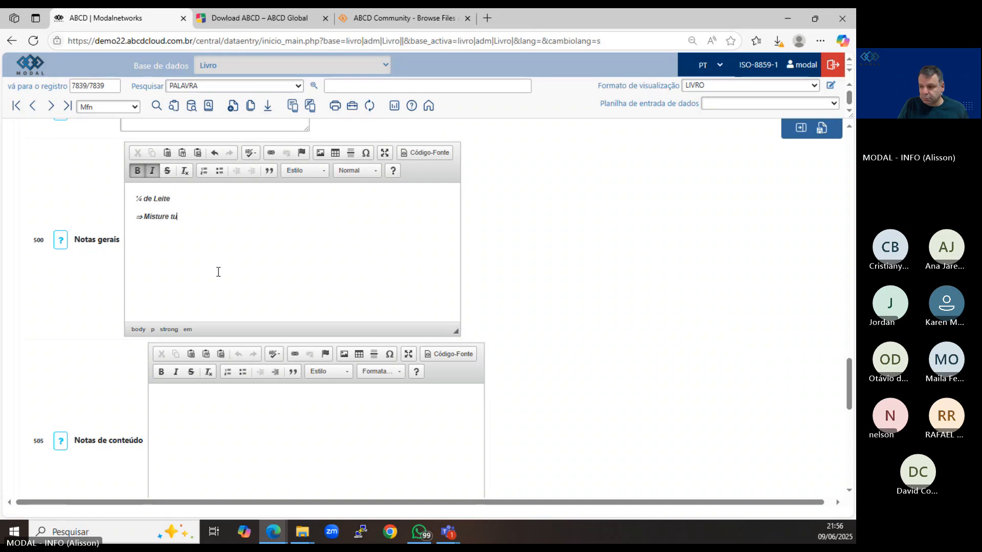
pyautogui.write('do')
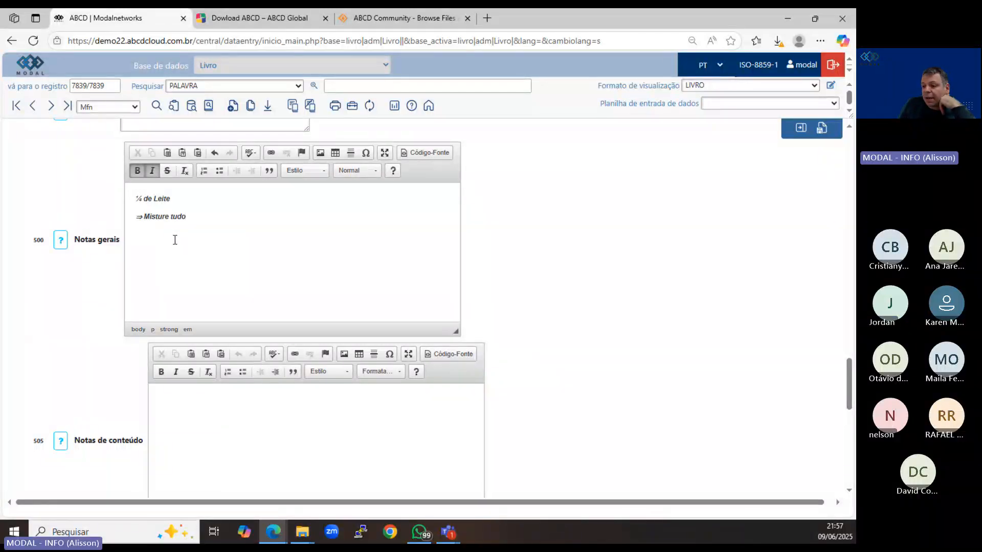
# Examine the Título field in the Livro worksheet, then cancel editing the record without saving.
pyautogui.scroll(1, 167, 225)
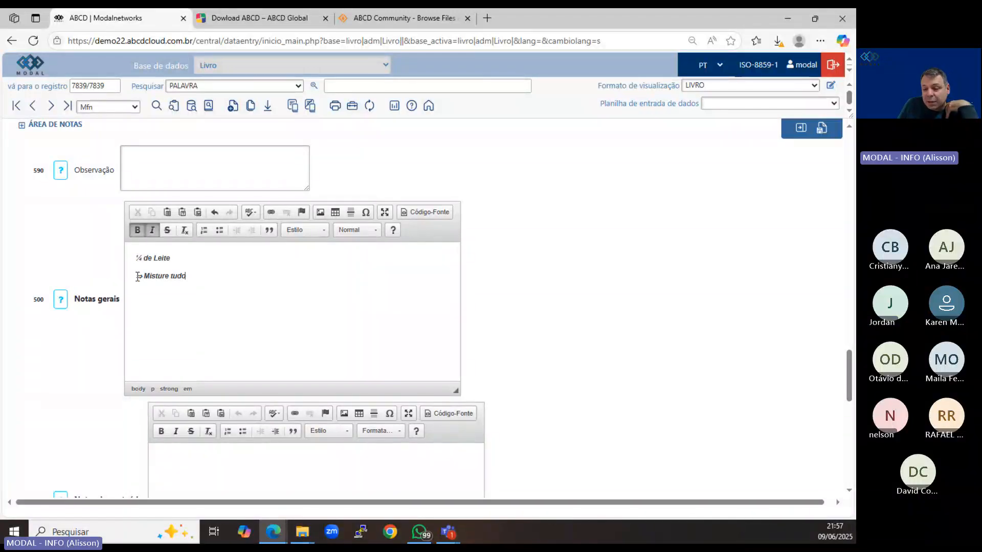
pyautogui.scroll(20, 137, 276)
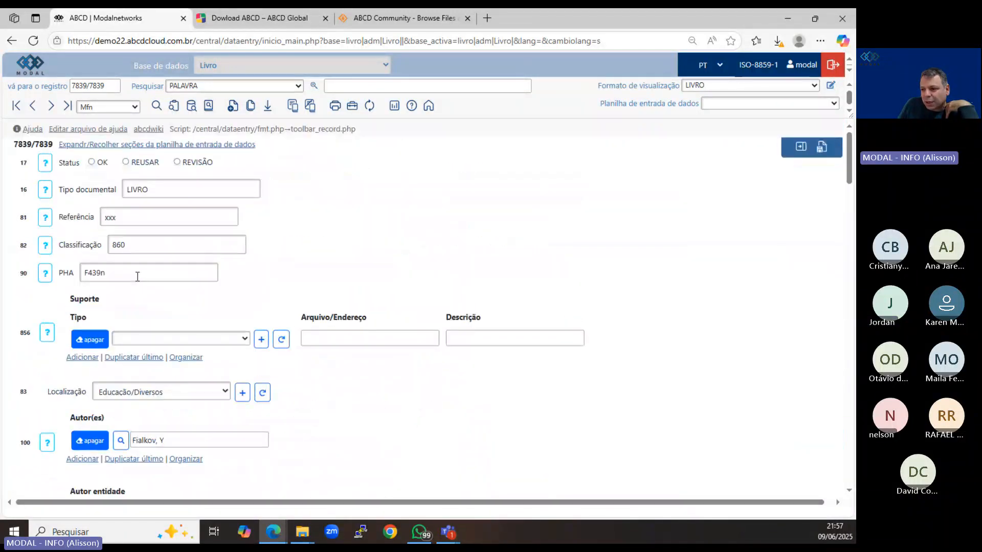
pyautogui.scroll(-6, 137, 276)
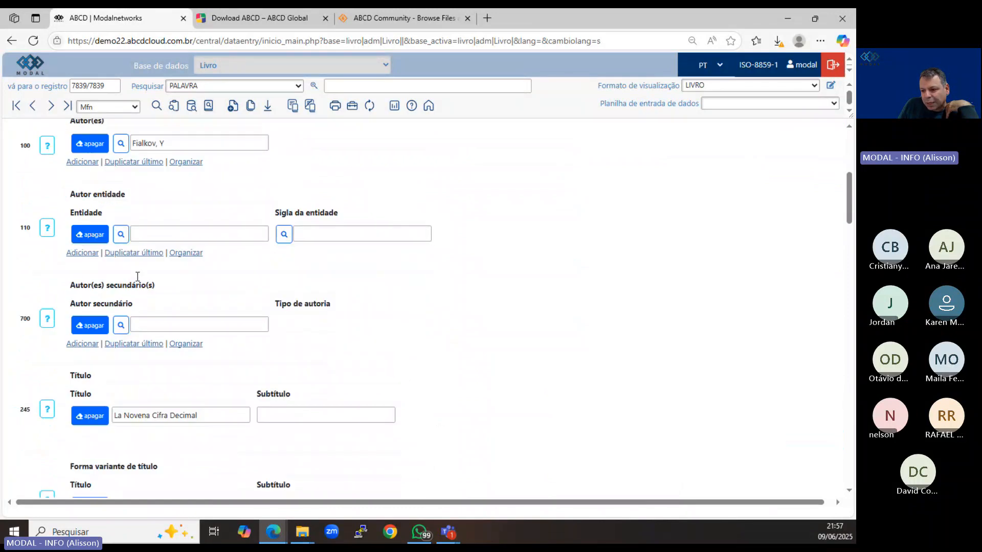
pyautogui.scroll(-5, 137, 276)
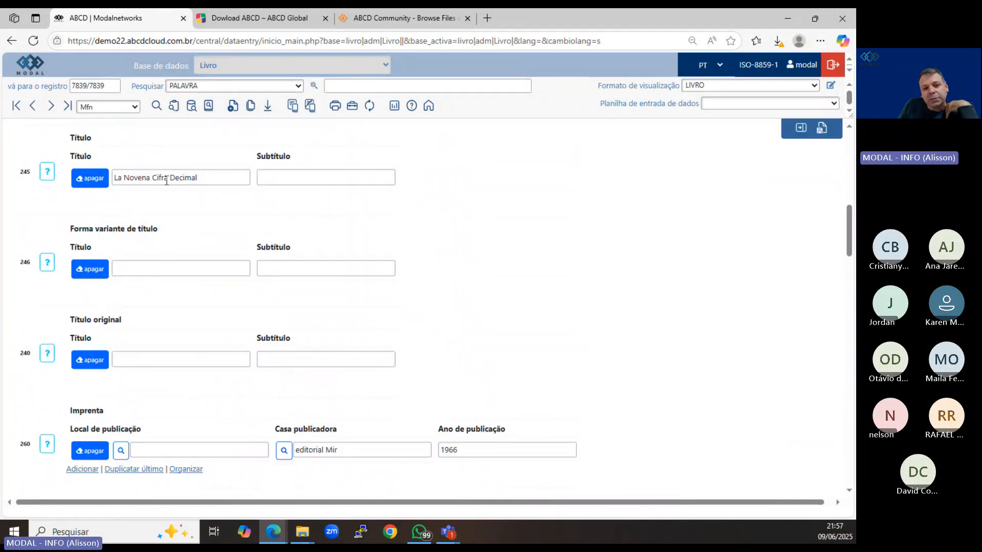
pyautogui.click(167, 180)
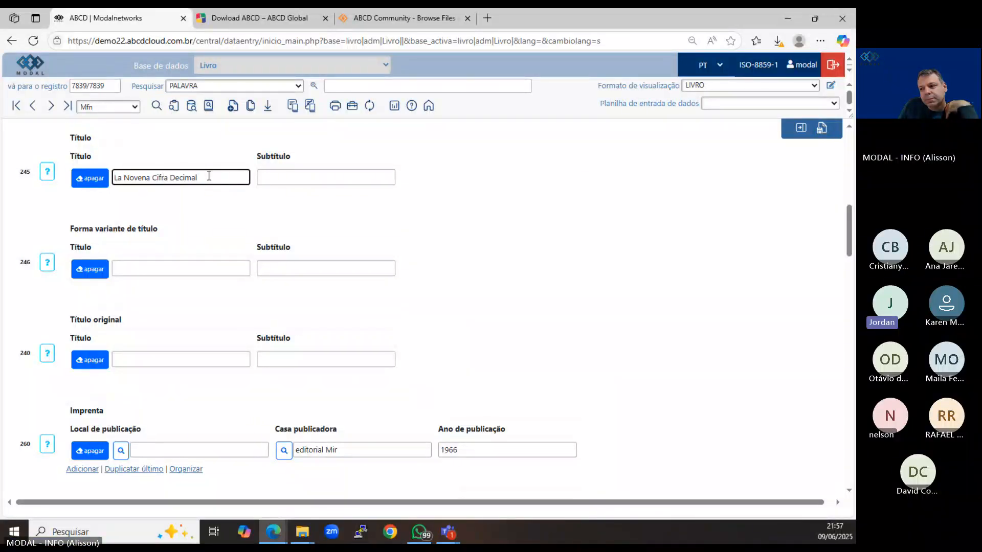
pyautogui.moveTo(209, 176); pyautogui.dragTo(103, 179)
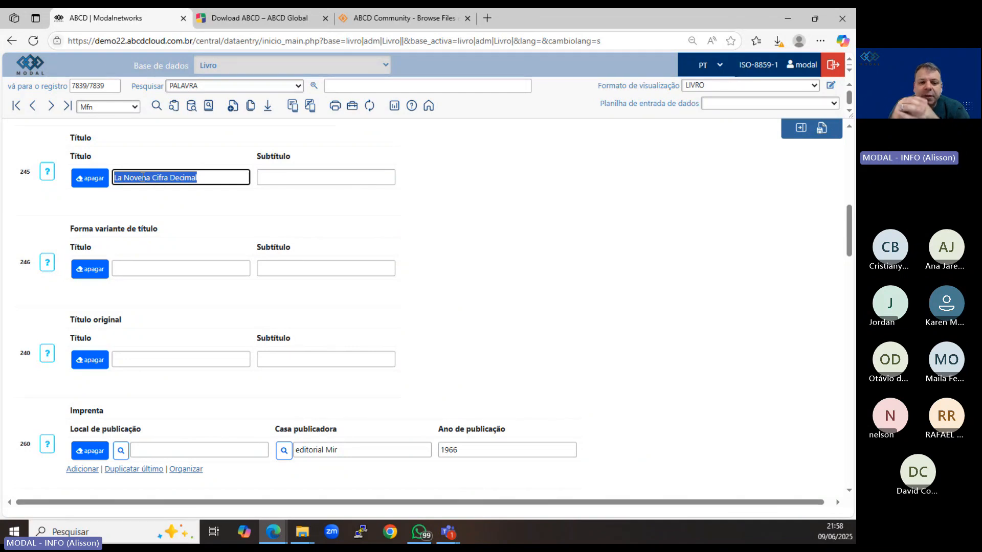
pyautogui.click(488, 210)
pyautogui.scroll(8, 441, 180)
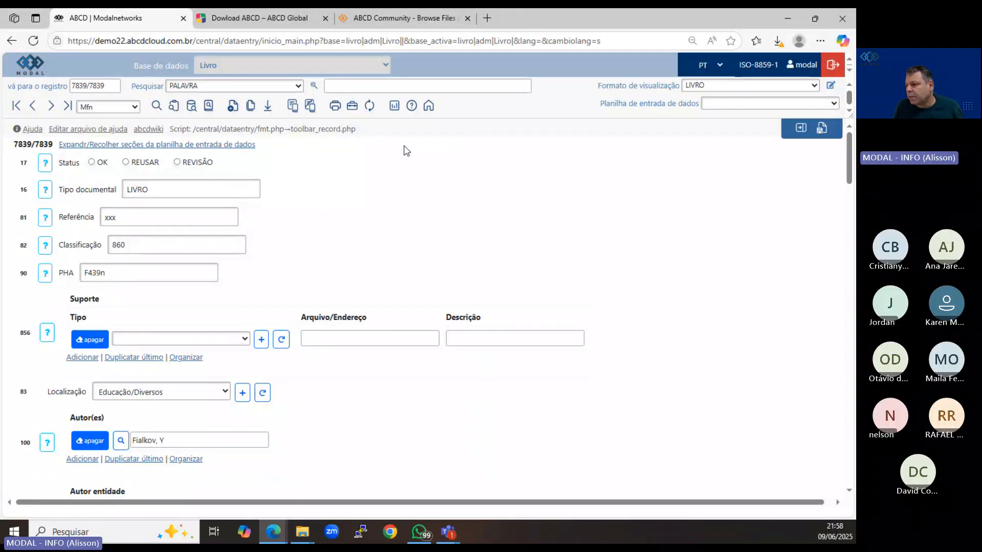
pyautogui.click(801, 129)
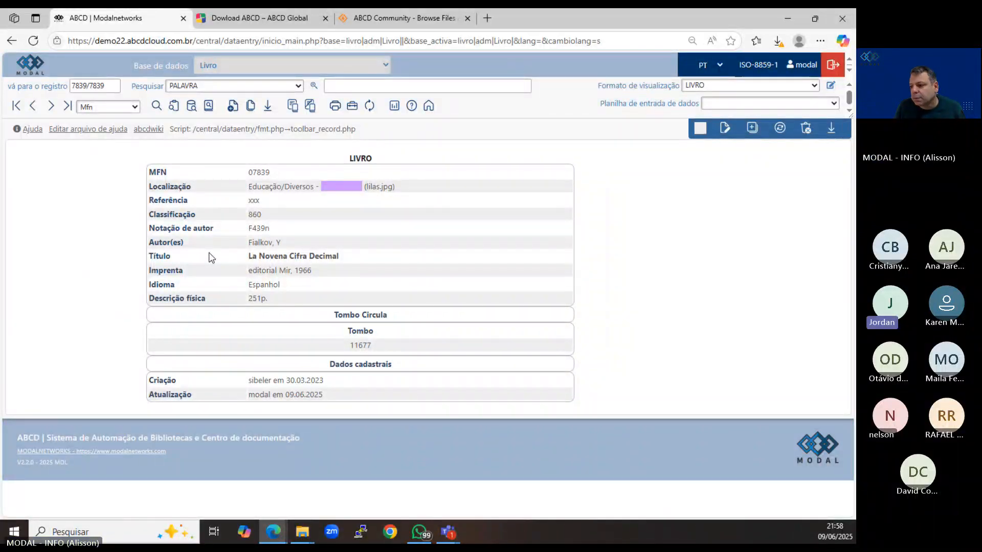
# Highlight the Título value in the formatted Livro record display to examine how the title is shown.
pyautogui.moveTo(339, 256); pyautogui.dragTo(250, 256)
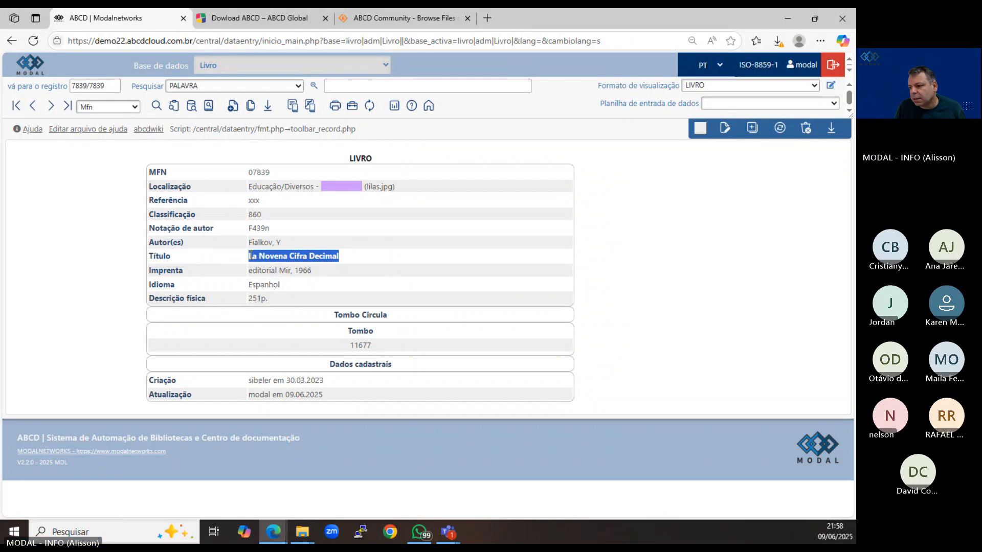
pyautogui.click(314, 258)
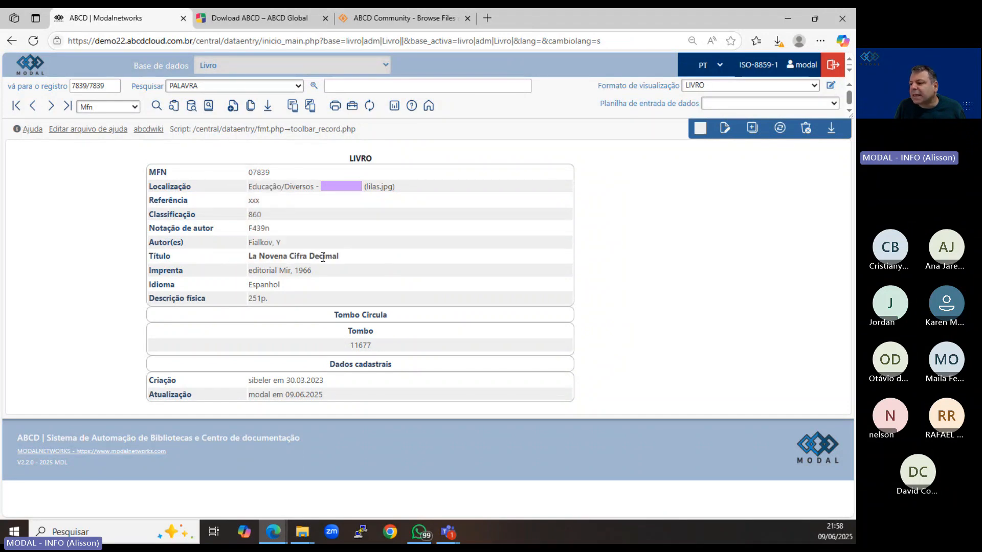
pyautogui.moveTo(348, 258); pyautogui.dragTo(249, 257)
pyautogui.click(317, 266)
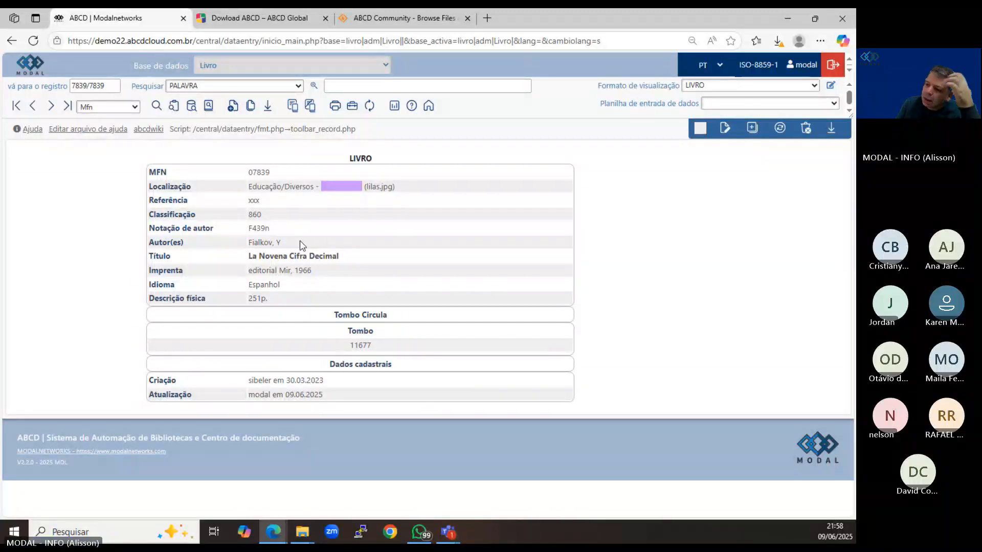
# Open the displayed Livro record for editing and go into the Páginas field under Descrição física.
pyautogui.click(725, 128)
pyautogui.scroll(-10, 204, 232)
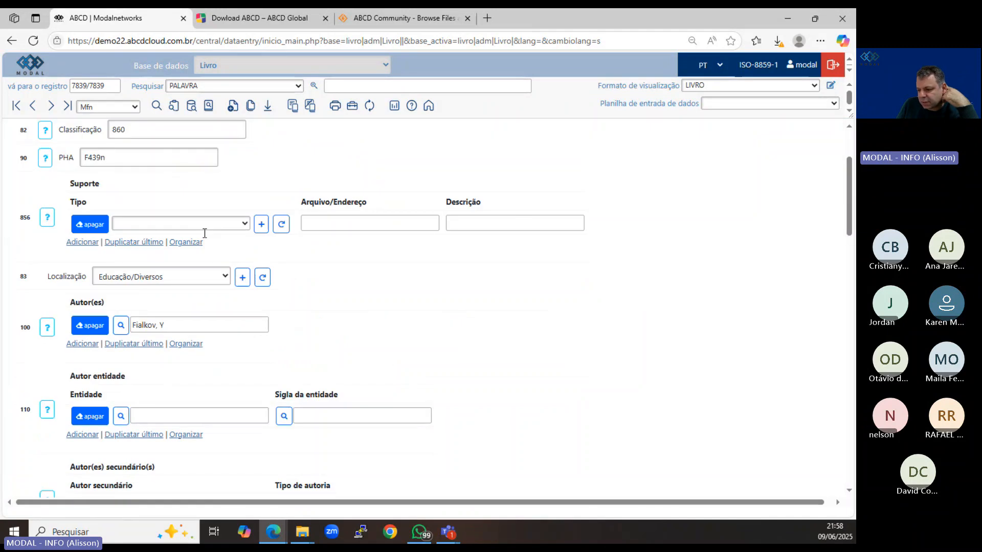
pyautogui.scroll(-10, 204, 232)
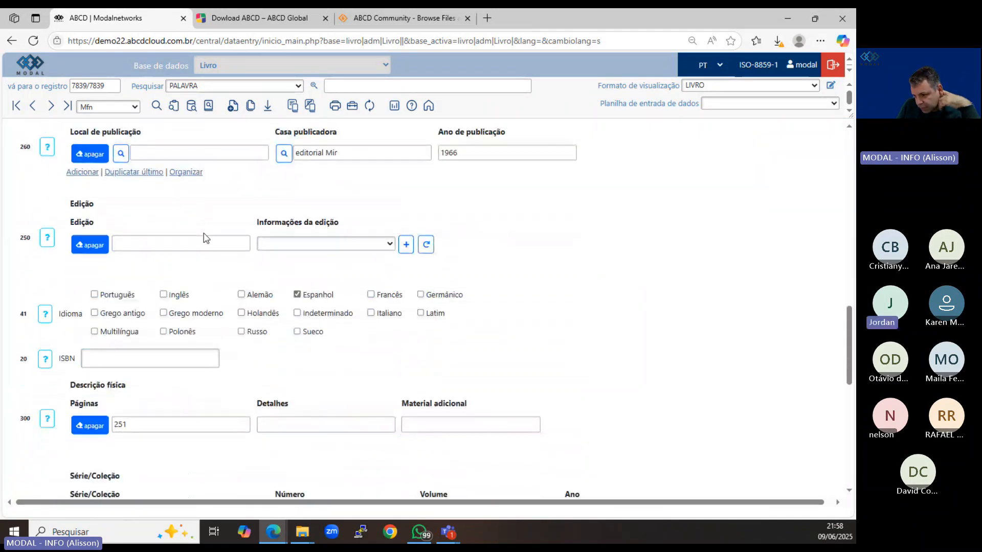
pyautogui.click(158, 246)
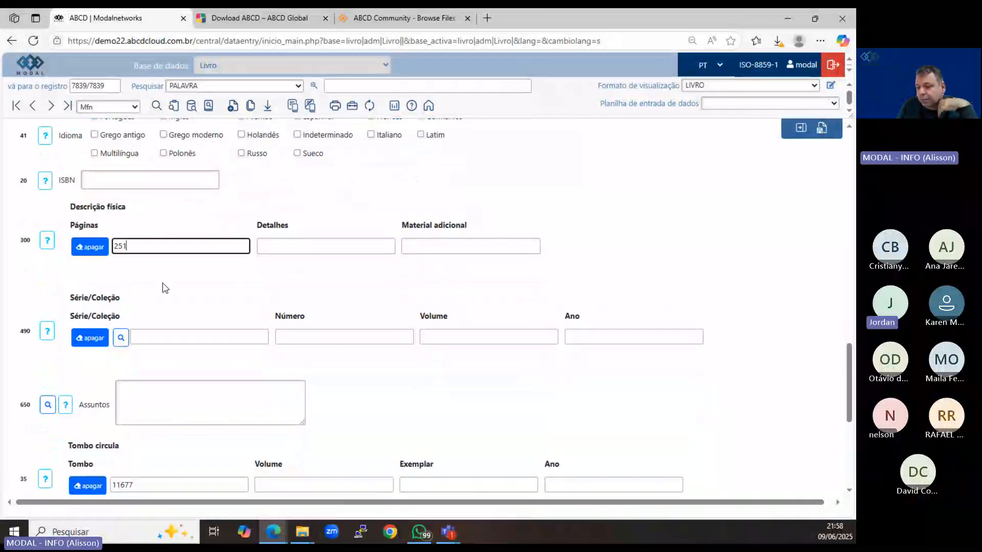
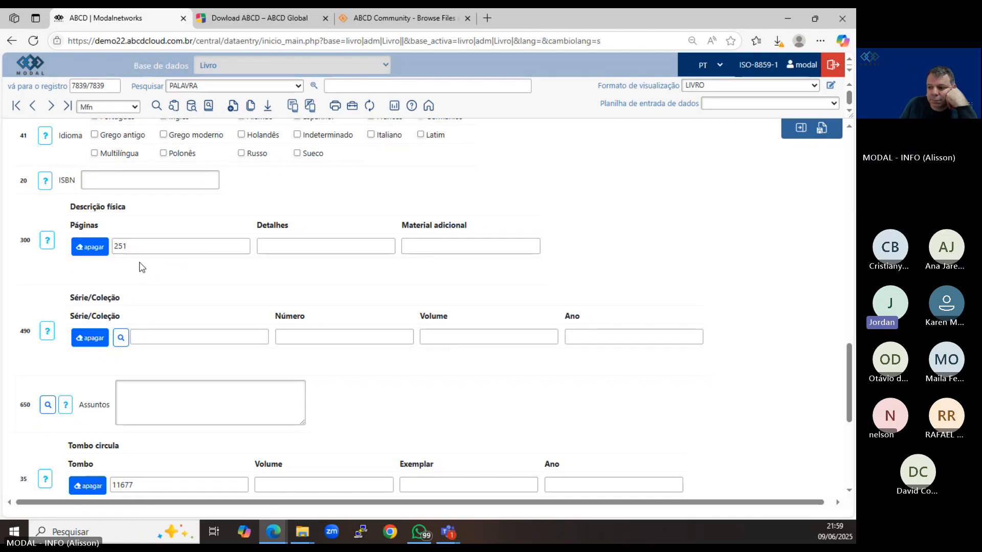
# Append "p." to the Páginas value under Descrição física and highlight it to show how the suffix would be entered.
pyautogui.click(277, 246)
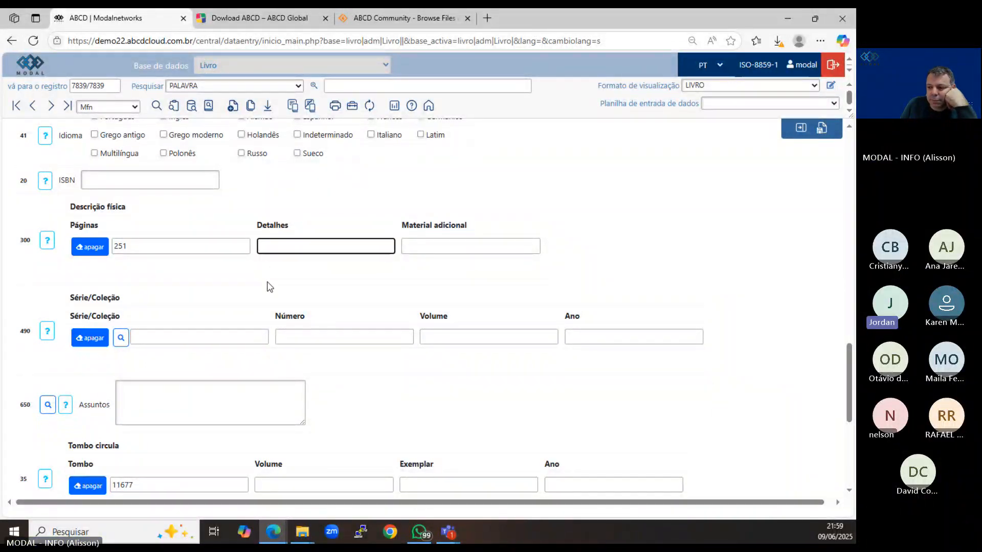
pyautogui.click(190, 268)
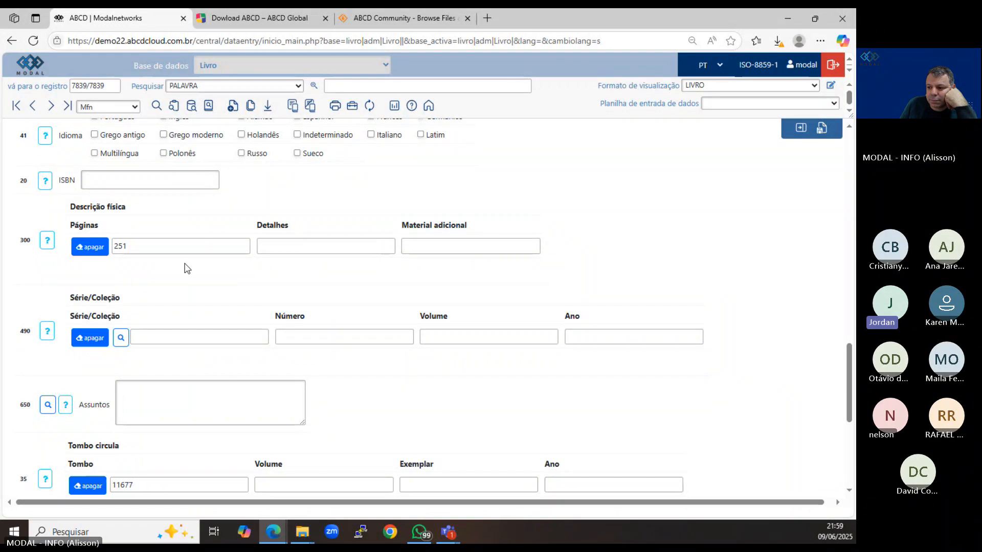
pyautogui.click(137, 246)
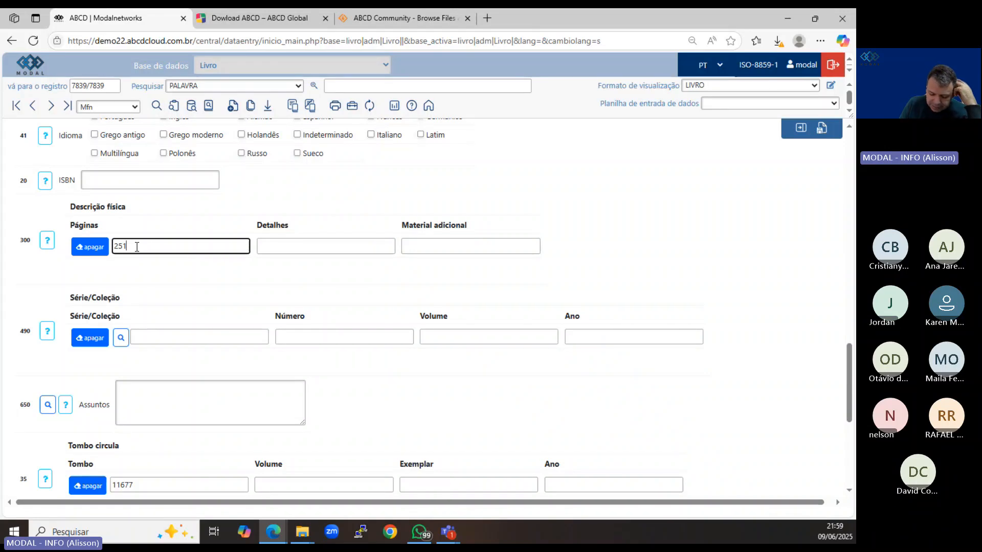
pyautogui.write('p.')
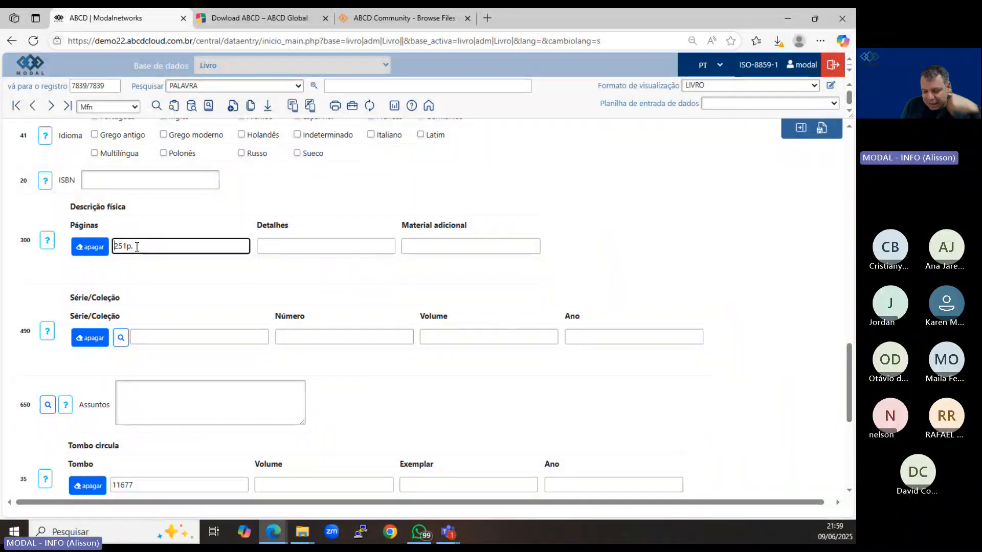
pyautogui.hotkey('shift', 'Right')
pyautogui.hotkey('shift', 'Right')
pyautogui.hotkey('shift', 'Right')
pyautogui.hotkey('shift', 'Right')
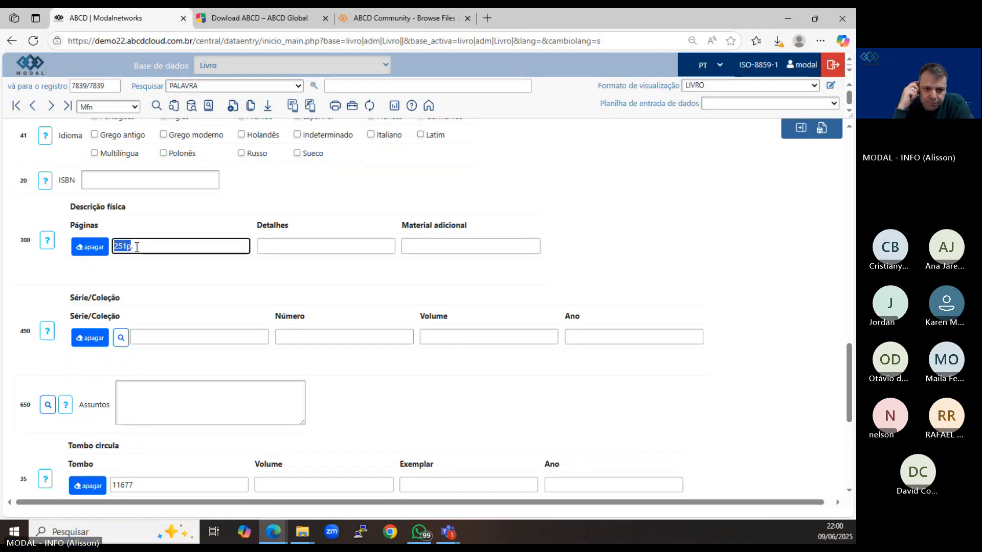
pyautogui.write('251')
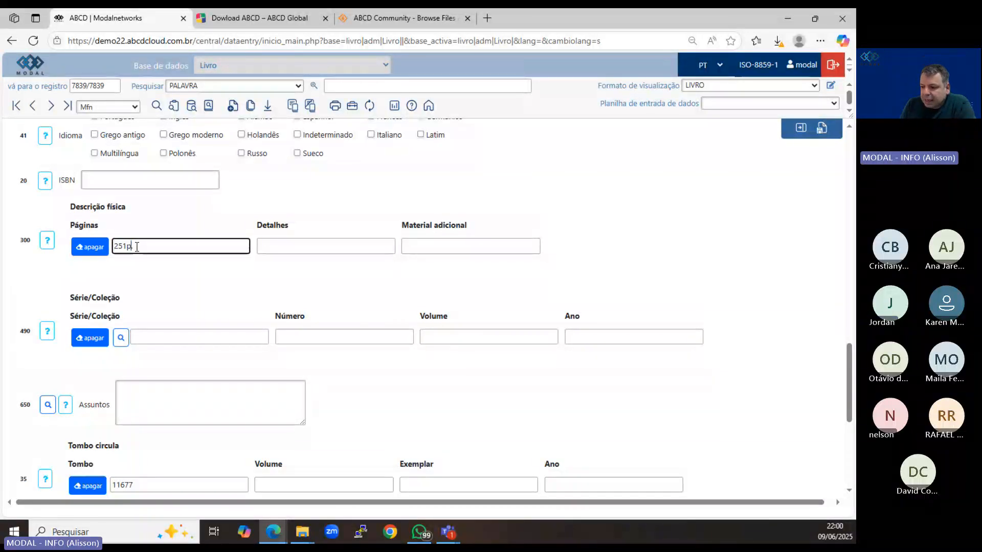
# Restore Páginas to 251 without the "p." suffix and cancel editing the record without saving.
pyautogui.press('BackSpace')
pyautogui.press('BackSpace')
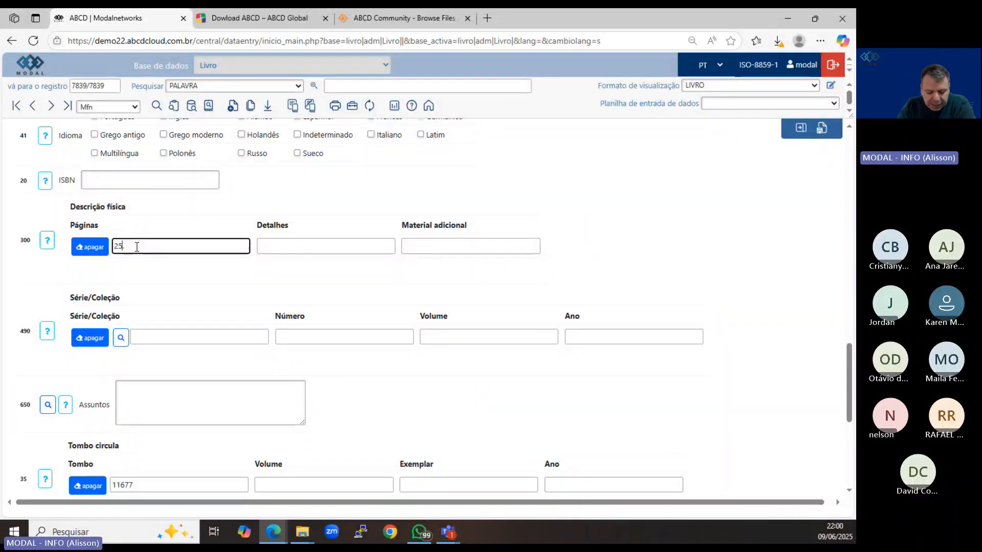
pyautogui.write('1')
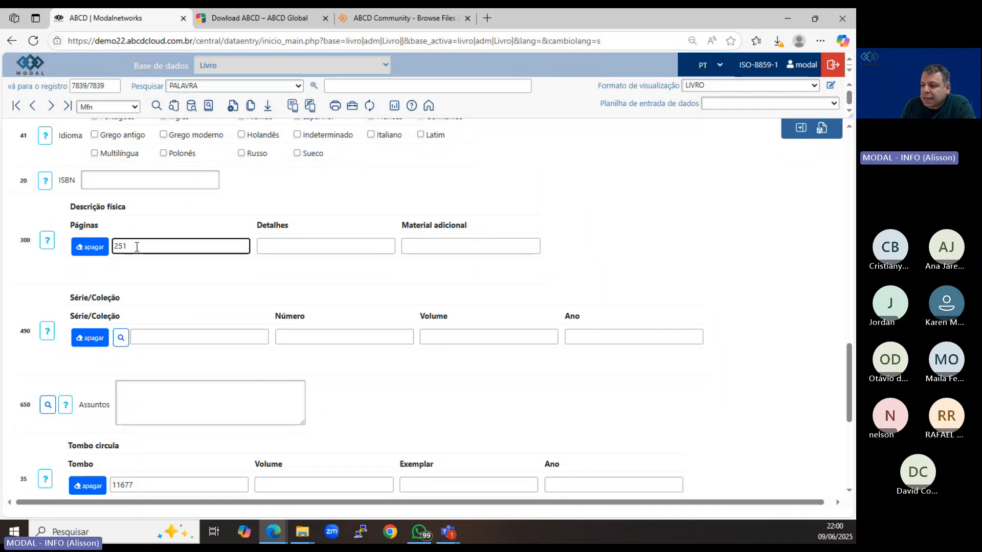
pyautogui.click(803, 132)
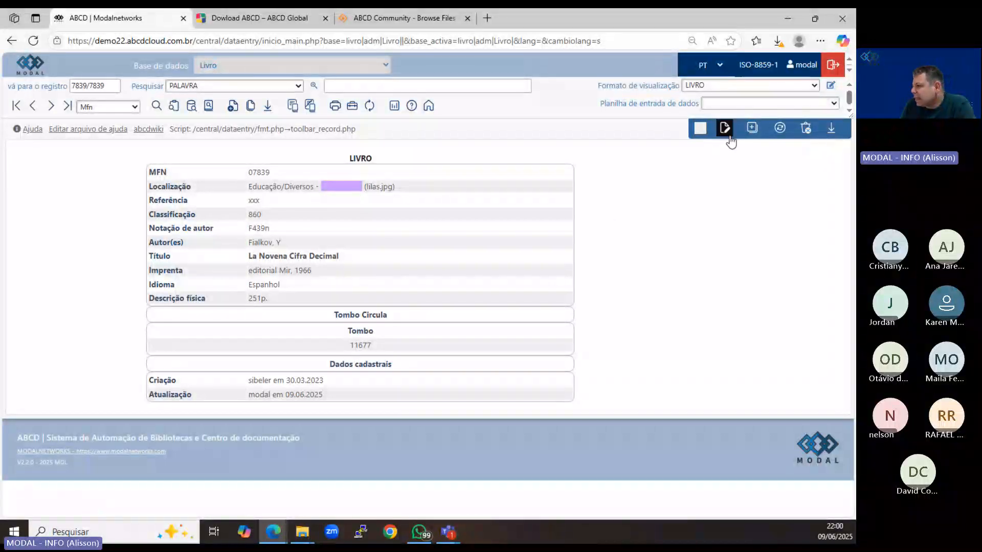
# Open the LIVRO display format code, examine the Descrição física and Título lines, and close it.
pyautogui.click(831, 87)
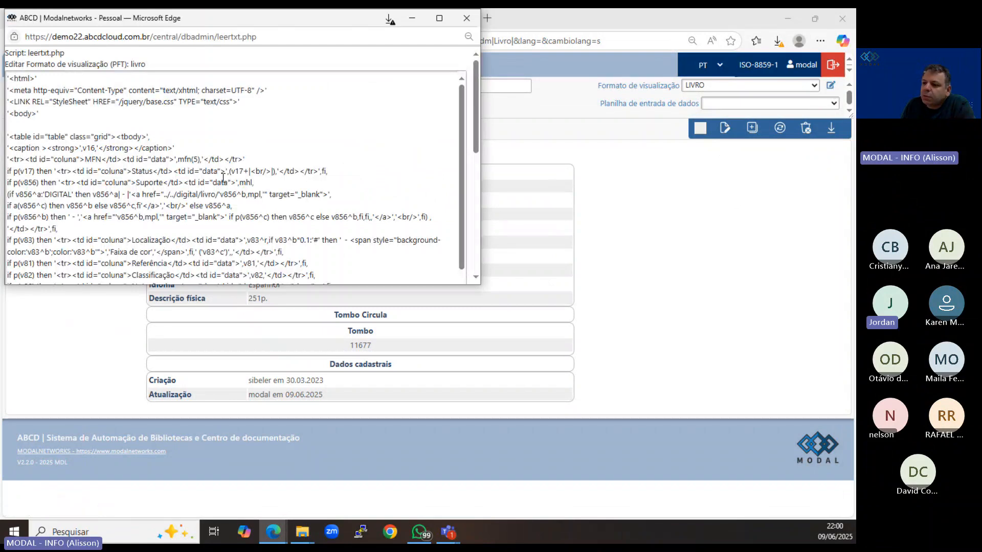
pyautogui.scroll(-10, 224, 177)
pyautogui.scroll(8, 223, 177)
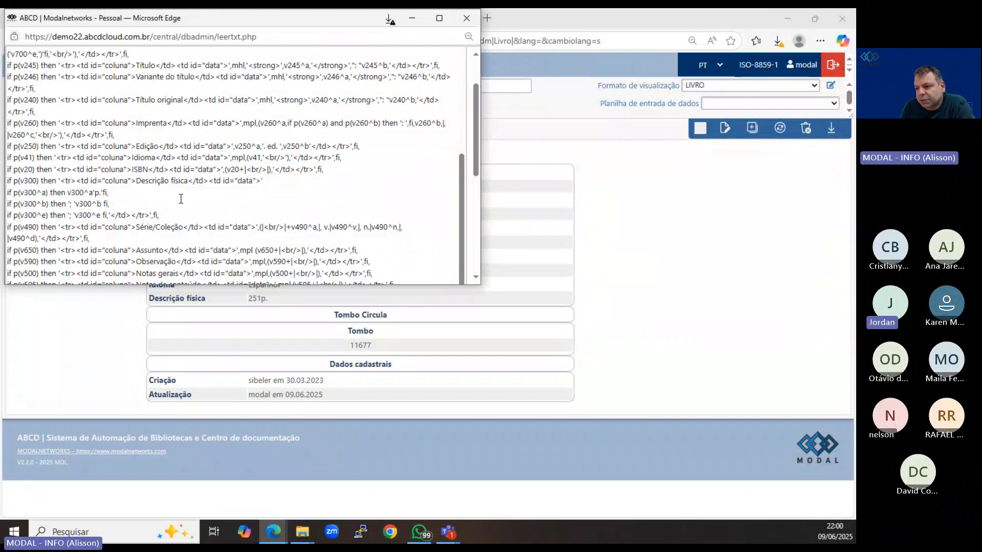
pyautogui.scroll(2, 191, 211)
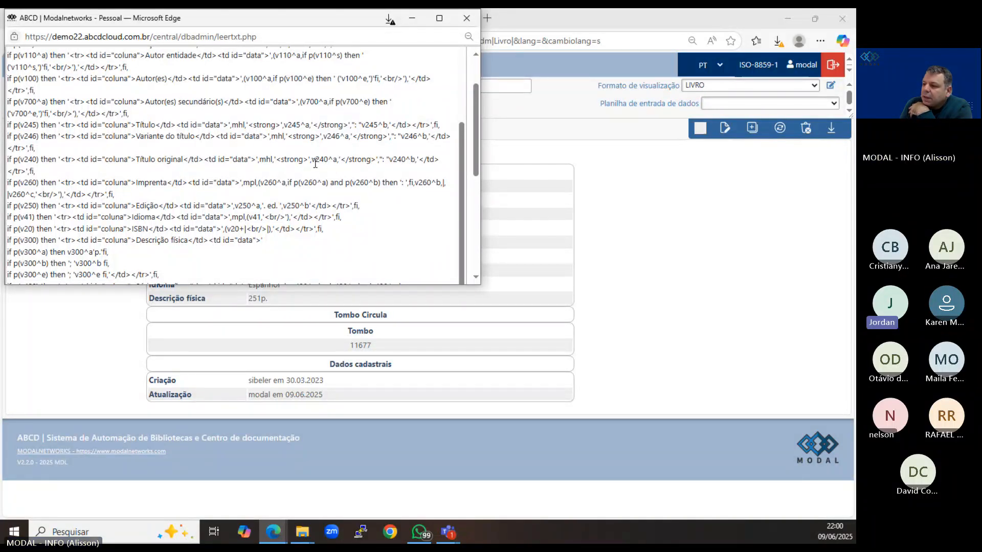
pyautogui.scroll(1, 163, 148)
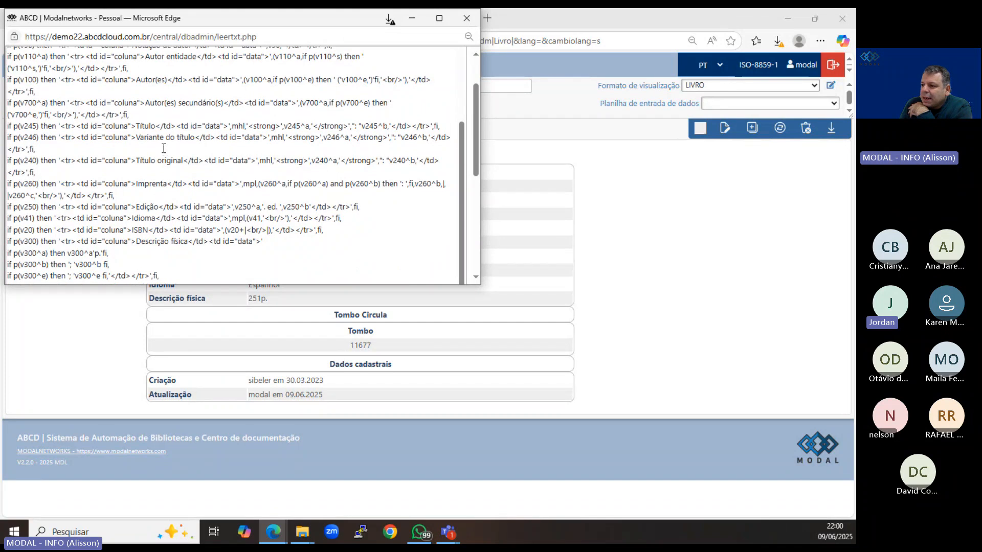
pyautogui.scroll(1, 164, 148)
pyautogui.click(278, 180)
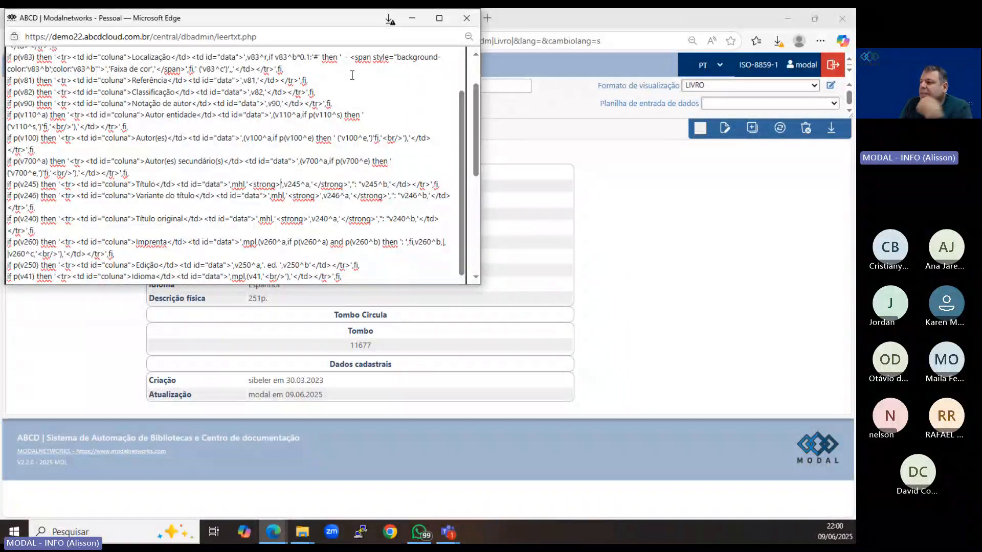
pyautogui.click(466, 18)
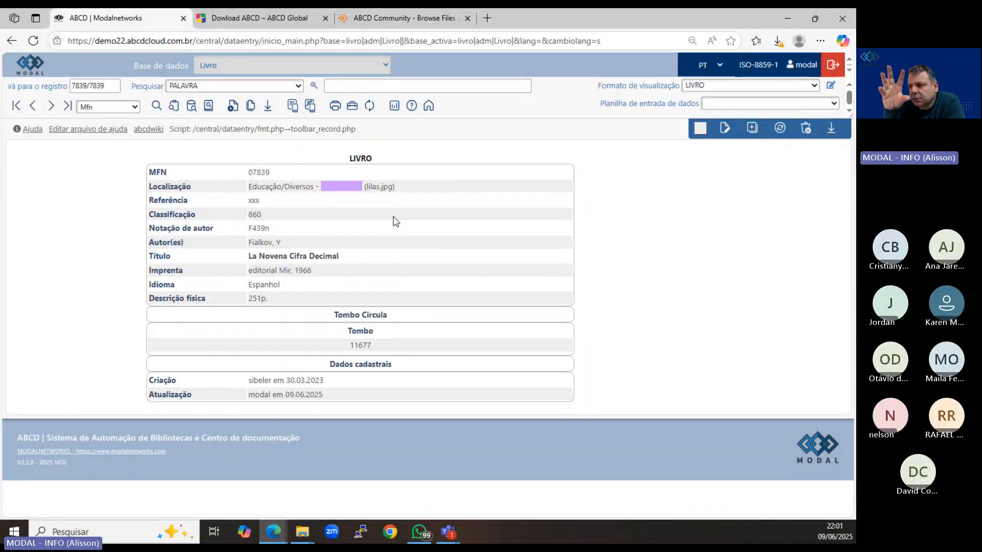
# Return to the Livro database's start page, open its reports page, and expand the existing format options.
pyautogui.click(437, 112)
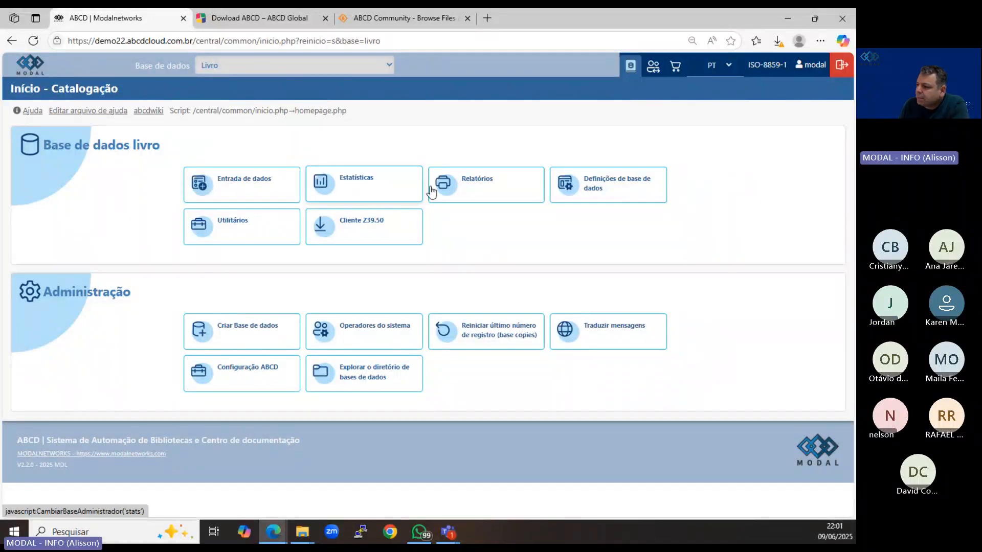
pyautogui.click(493, 193)
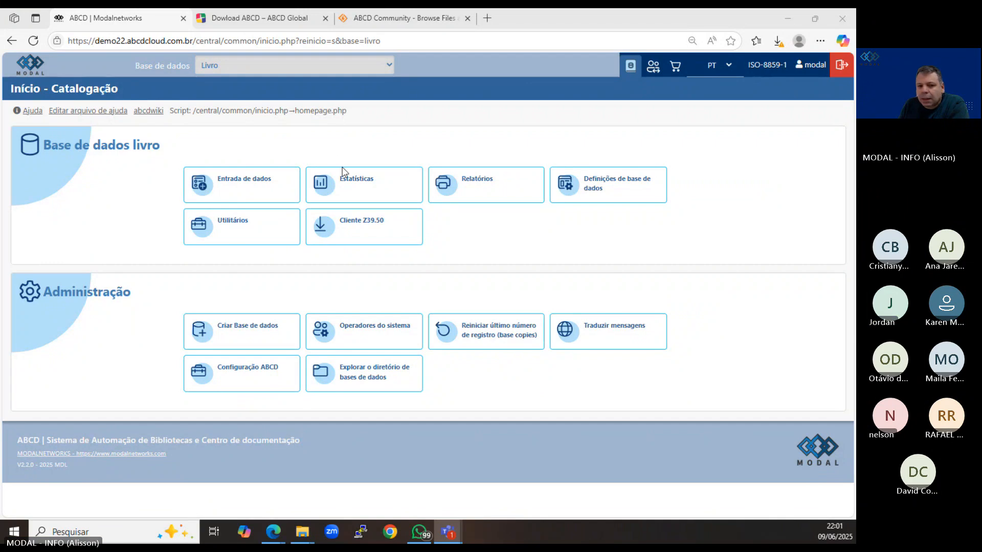
pyautogui.click(498, 185)
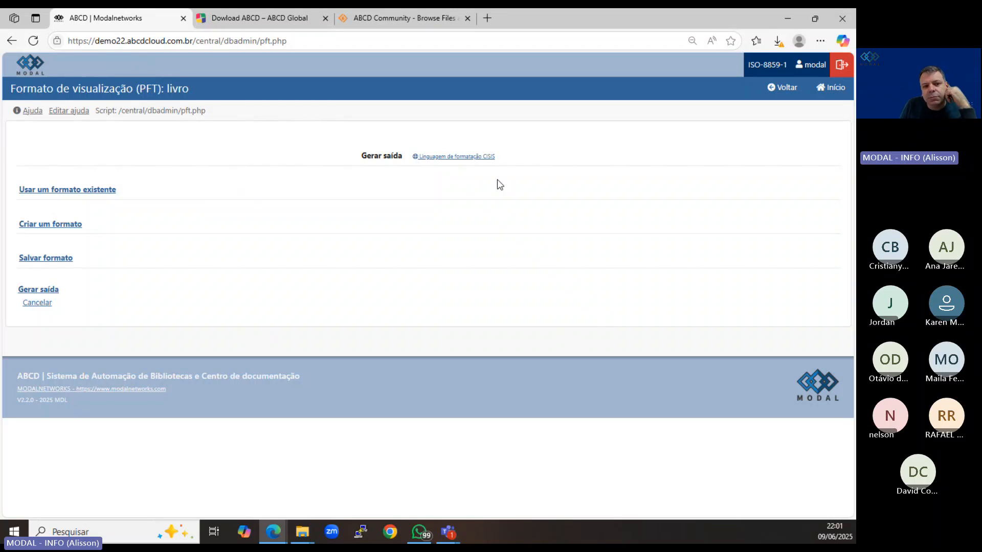
pyautogui.click(106, 192)
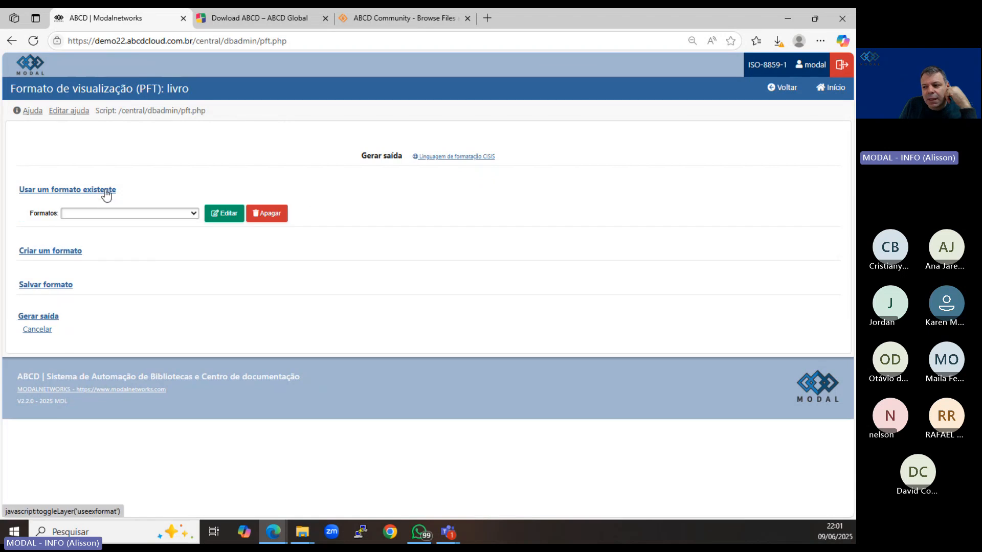
# Start creating a new output format and include the fields Autor(es) (100) and Título (245).
pyautogui.click(79, 254)
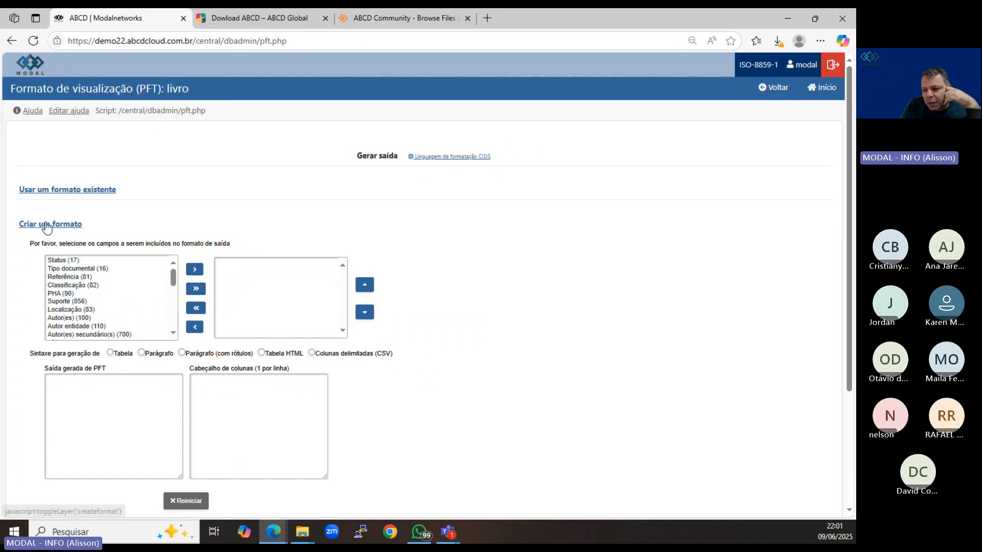
pyautogui.scroll(-1, 49, 231)
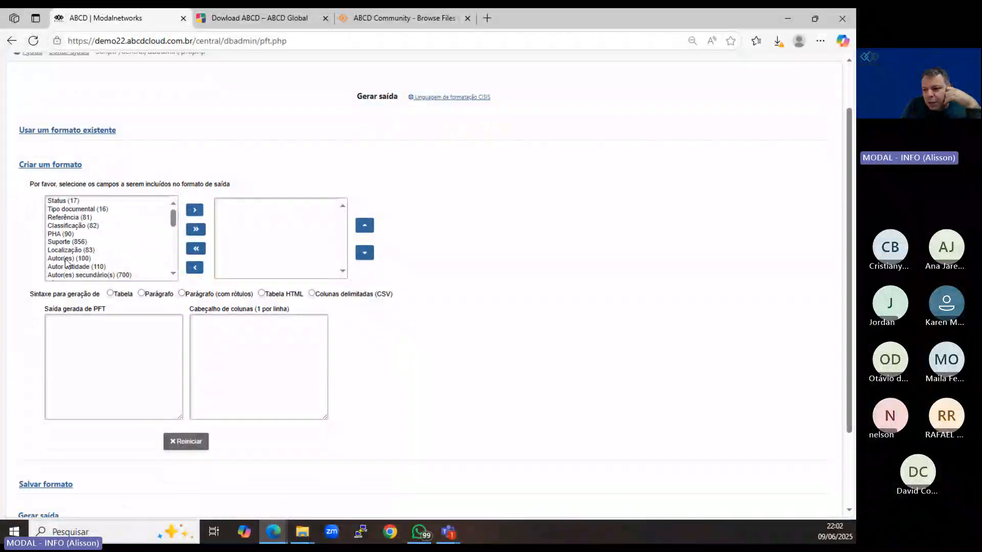
pyautogui.click(67, 259)
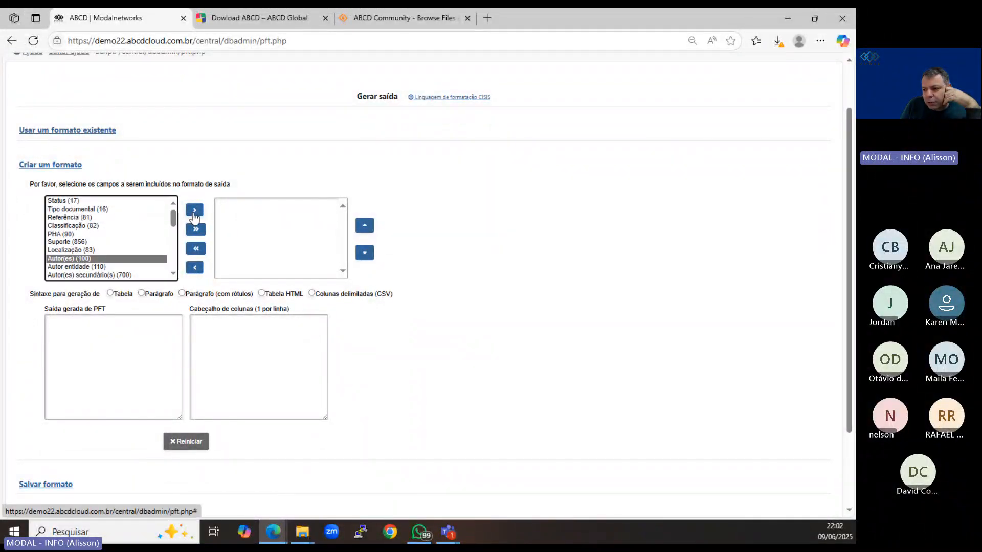
pyautogui.click(194, 210)
pyautogui.click(78, 275)
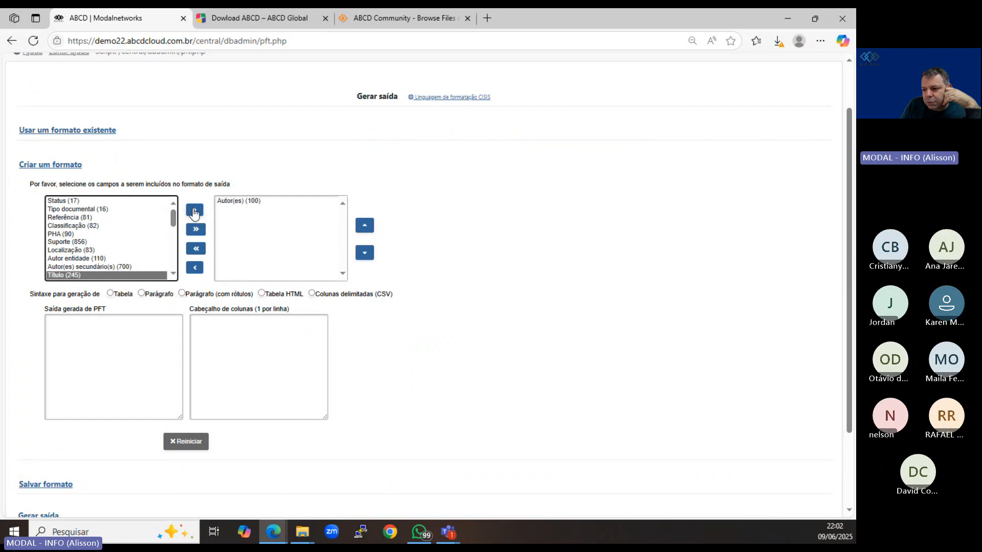
pyautogui.click(195, 210)
# Add Classificação (82), PHA (90) and Tombo circula (35) to the new output format's fields.
pyautogui.click(84, 226)
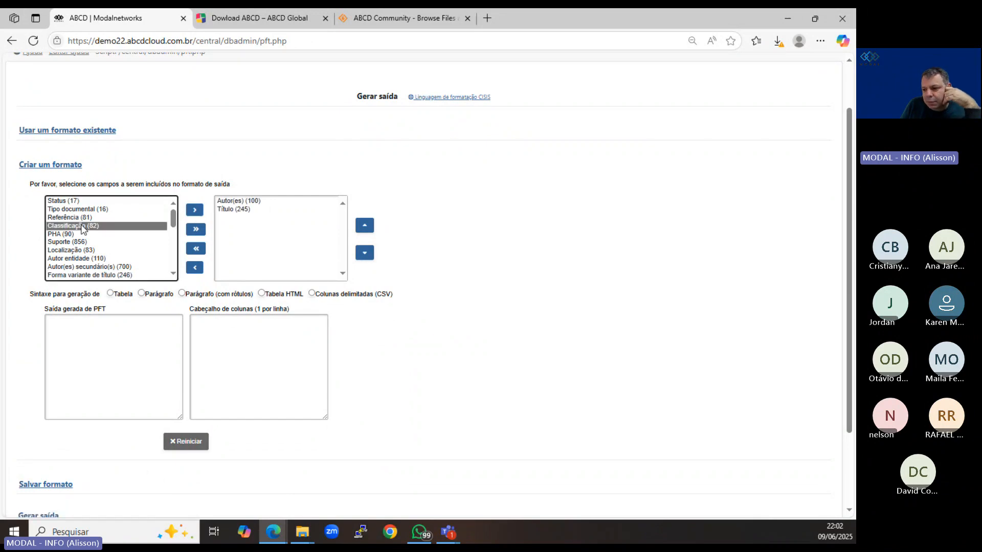
pyautogui.click(194, 210)
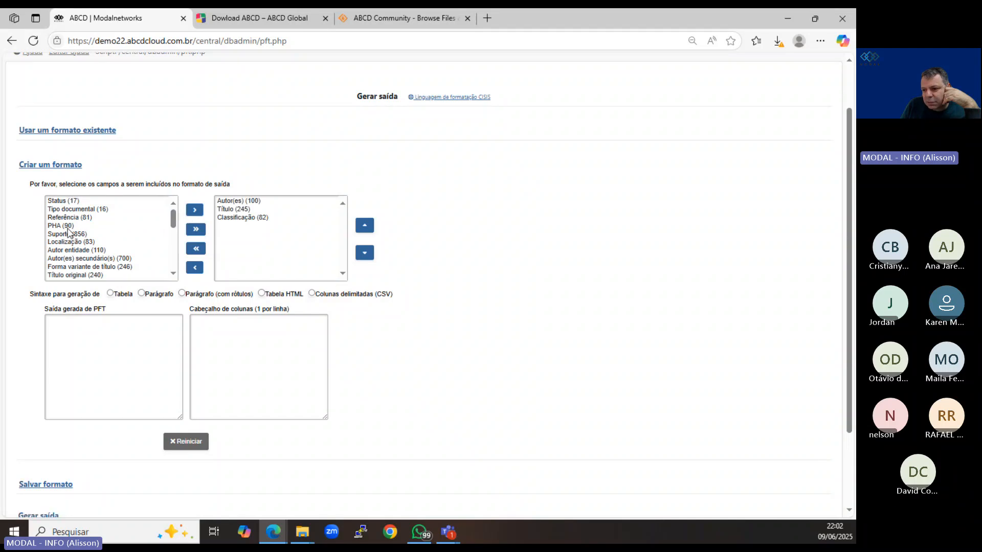
pyautogui.click(69, 226)
pyautogui.click(194, 210)
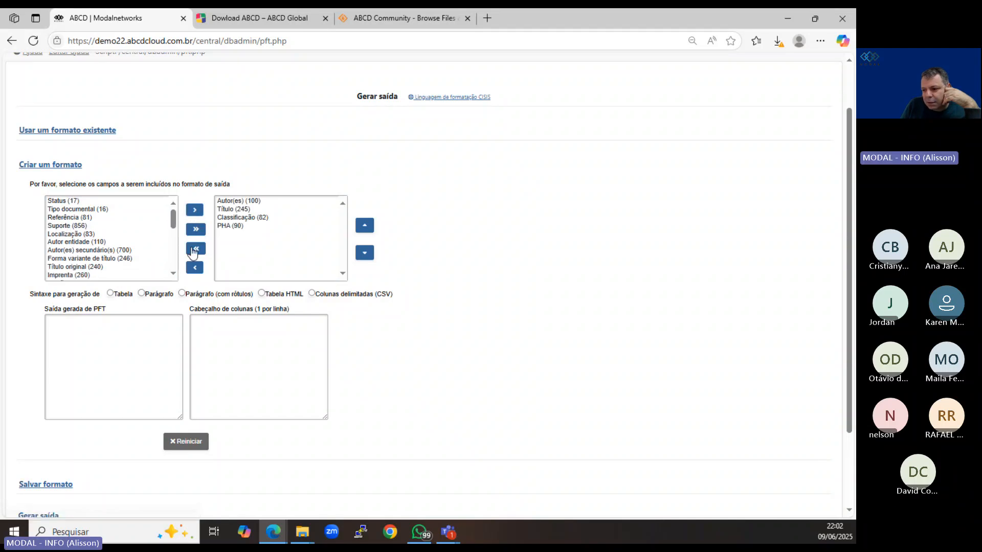
pyautogui.scroll(-2, 120, 255)
pyautogui.scroll(-2, 119, 255)
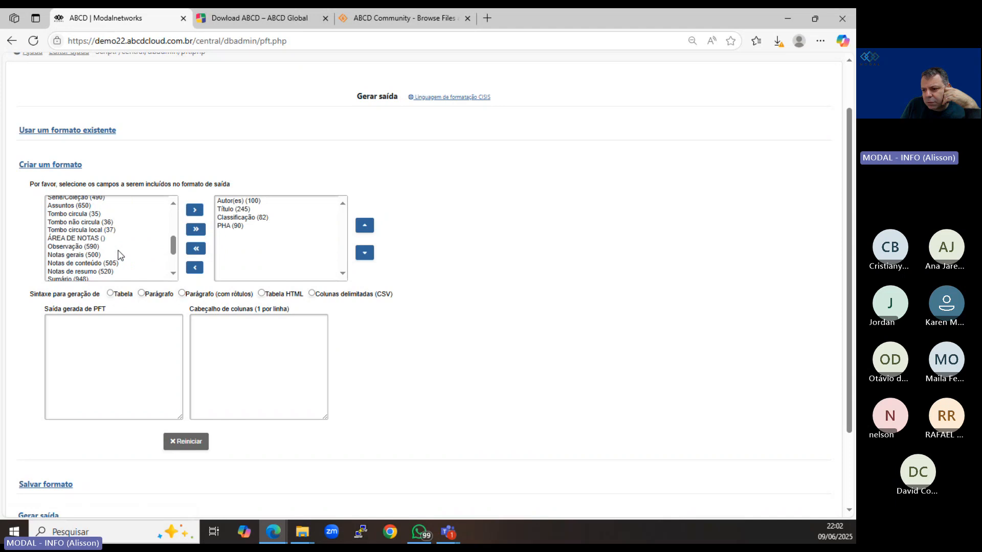
pyautogui.click(85, 214)
pyautogui.click(193, 211)
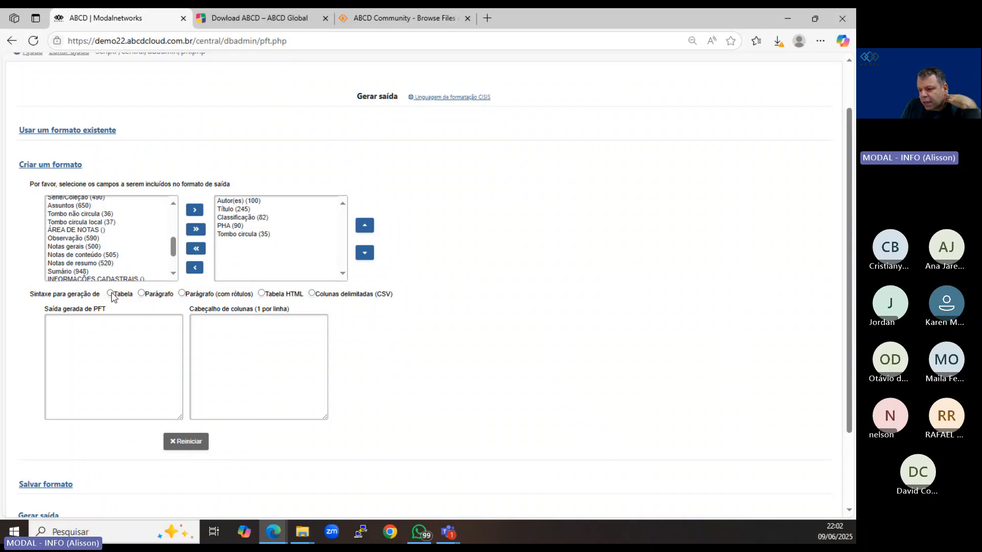
# Generate the PFT code for the selected fields with the Tabela syntax and look through it.
pyautogui.click(110, 294)
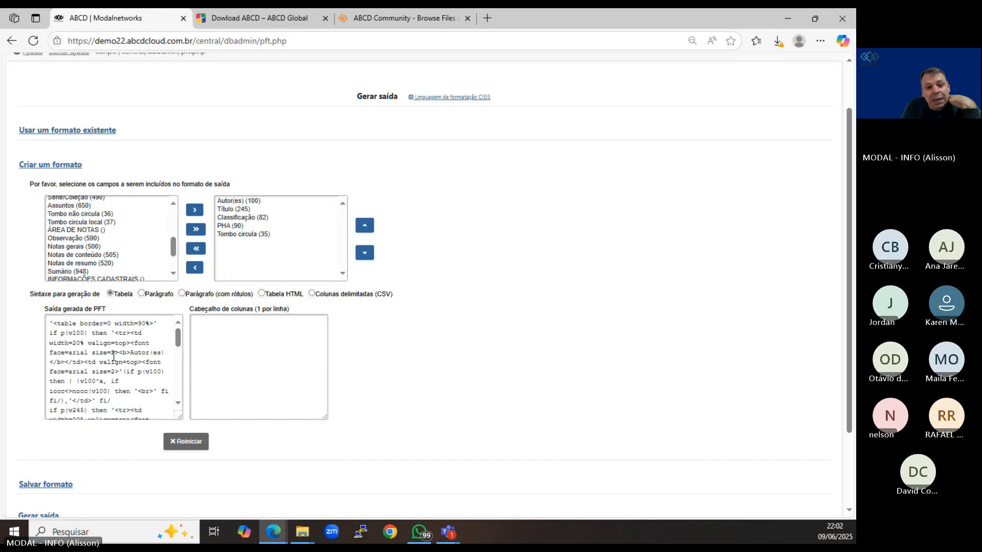
pyautogui.scroll(-2, 108, 377)
pyautogui.scroll(3, 108, 377)
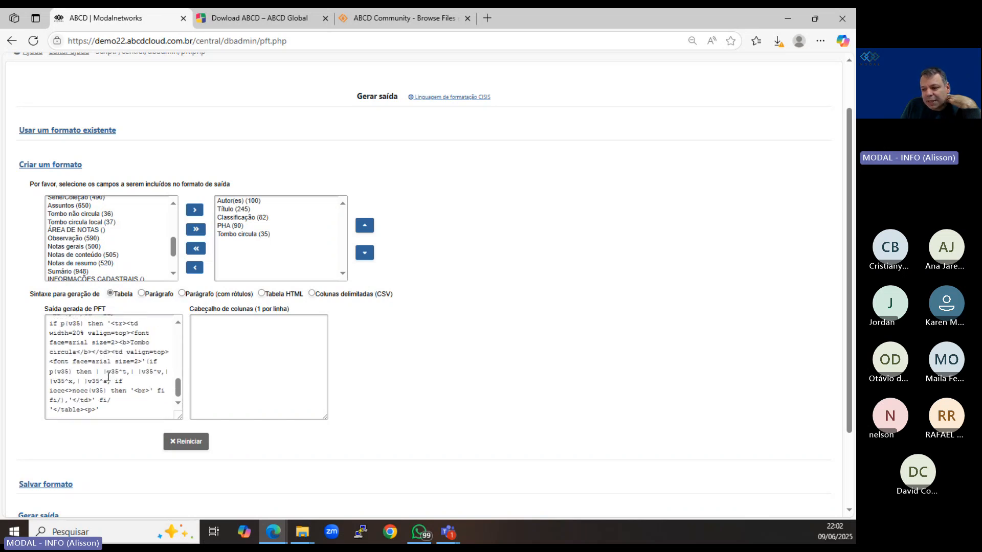
# Save the new output format with the name relat1 and the description relat1.
pyautogui.scroll(-2, 31, 365)
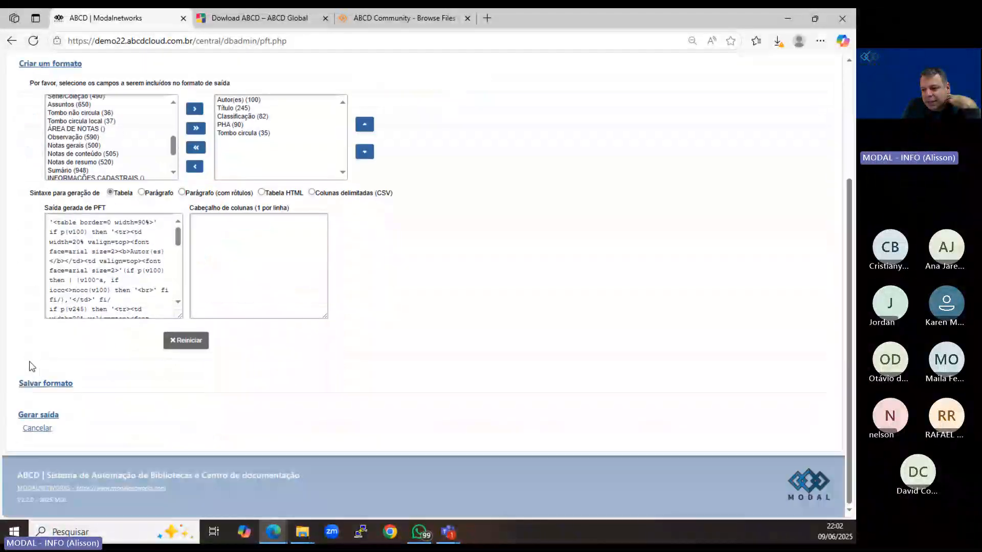
pyautogui.click(65, 384)
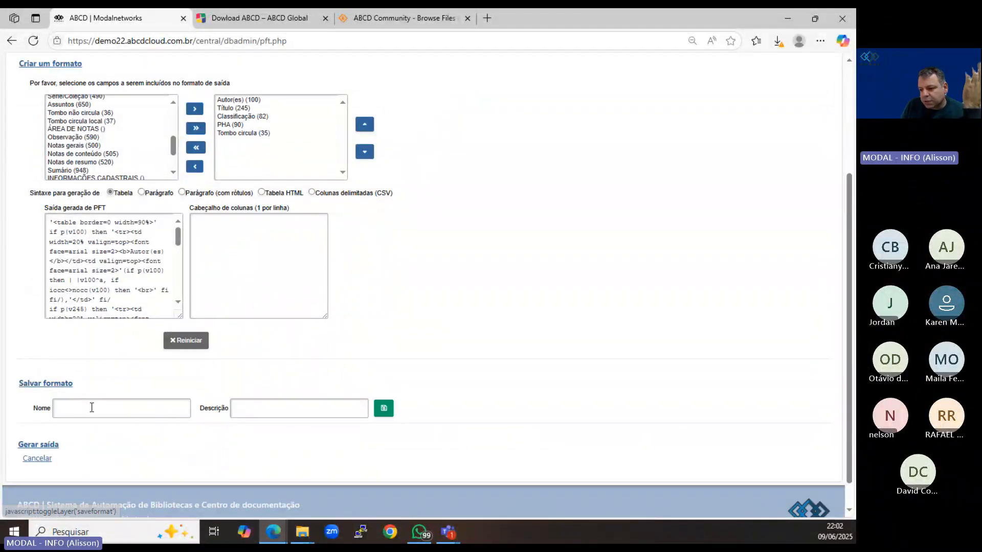
pyautogui.click(92, 409)
pyautogui.write('relat1')
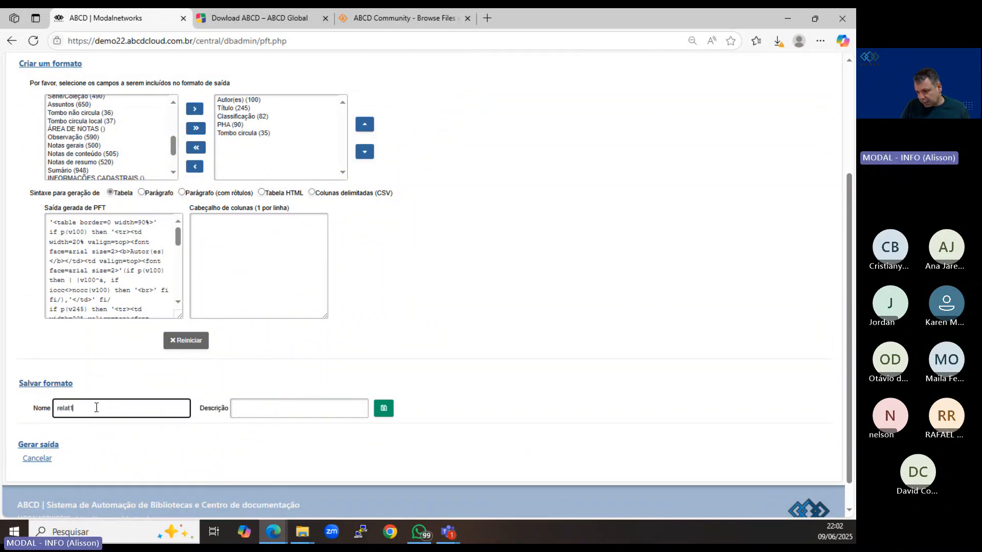
pyautogui.click(240, 409)
pyautogui.write('rela')
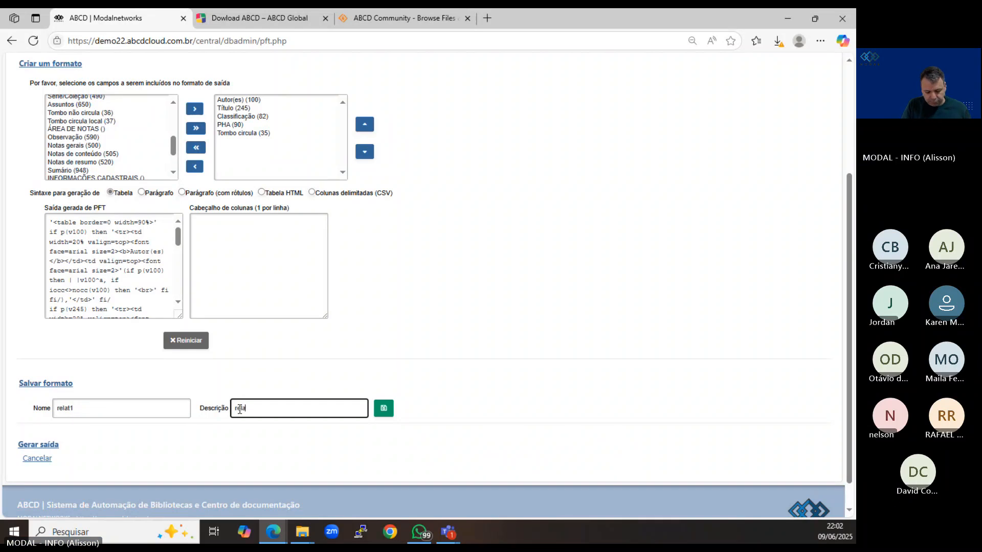
pyautogui.write('t1')
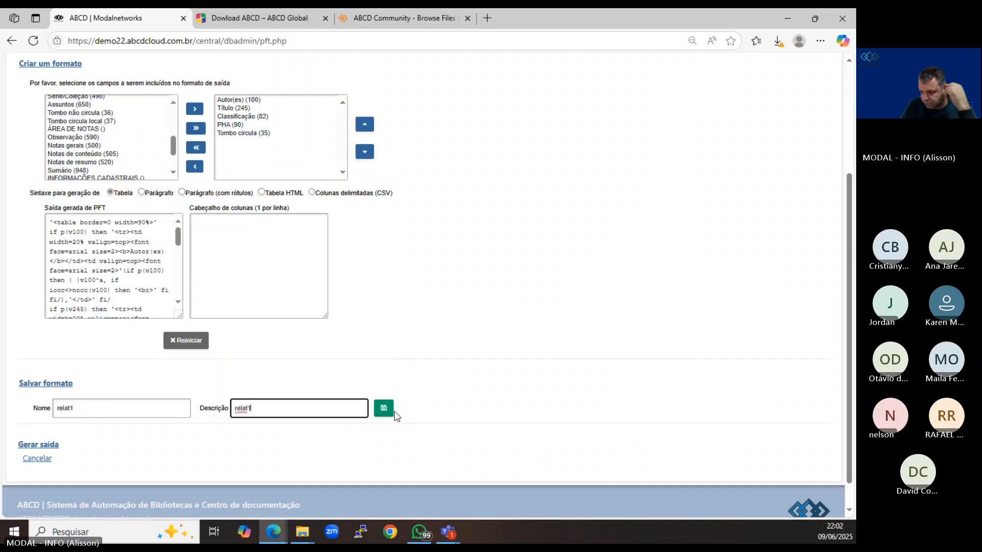
pyautogui.click(383, 409)
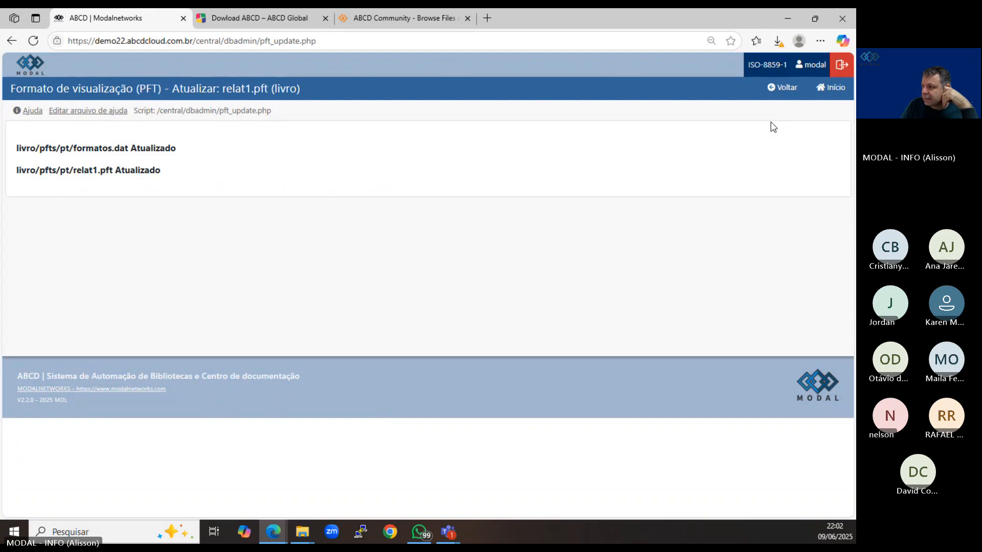
# Return to the Livro database's start page, open its reports page, and choose the existing format relat1.
pyautogui.click(786, 88)
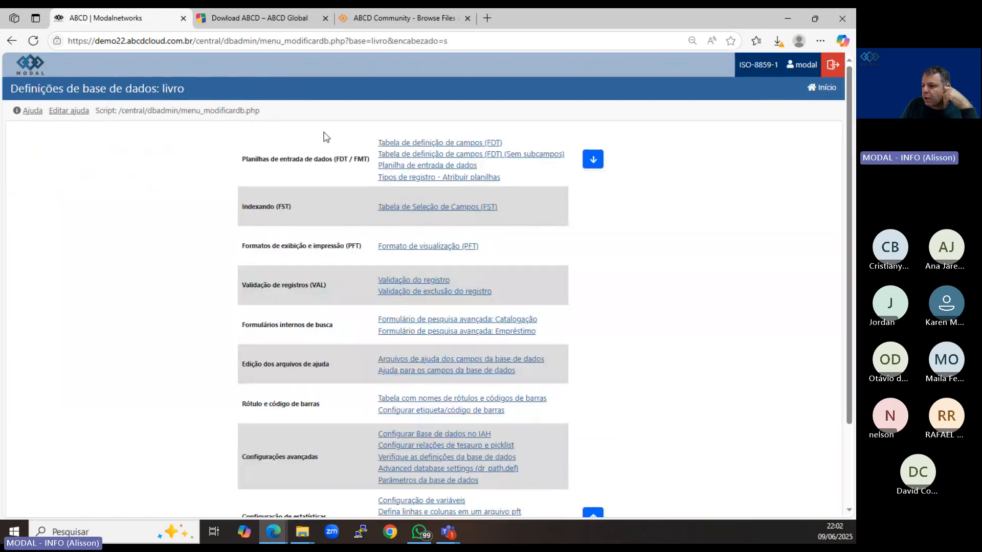
pyautogui.click(819, 88)
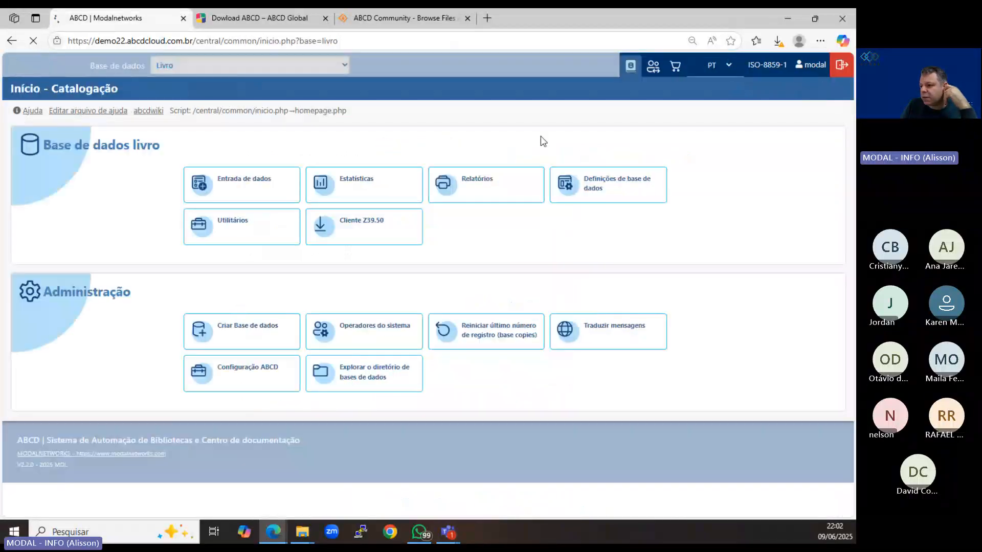
pyautogui.click(458, 184)
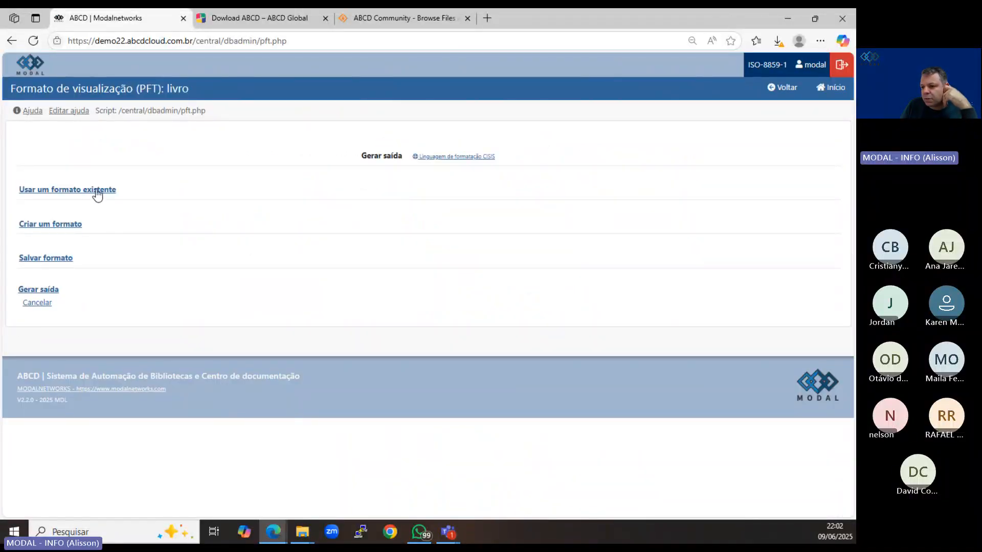
pyautogui.click(97, 193)
pyautogui.click(98, 214)
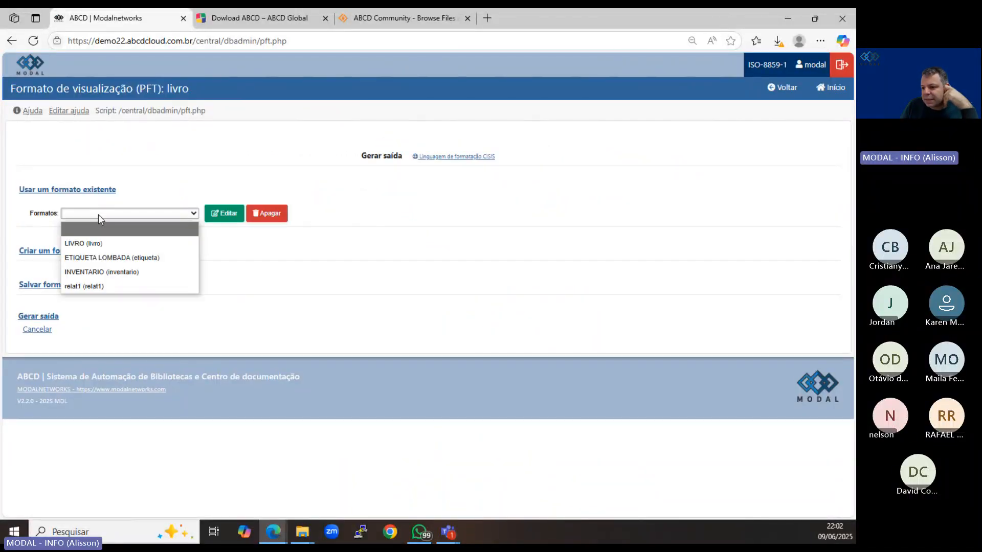
pyautogui.click(101, 289)
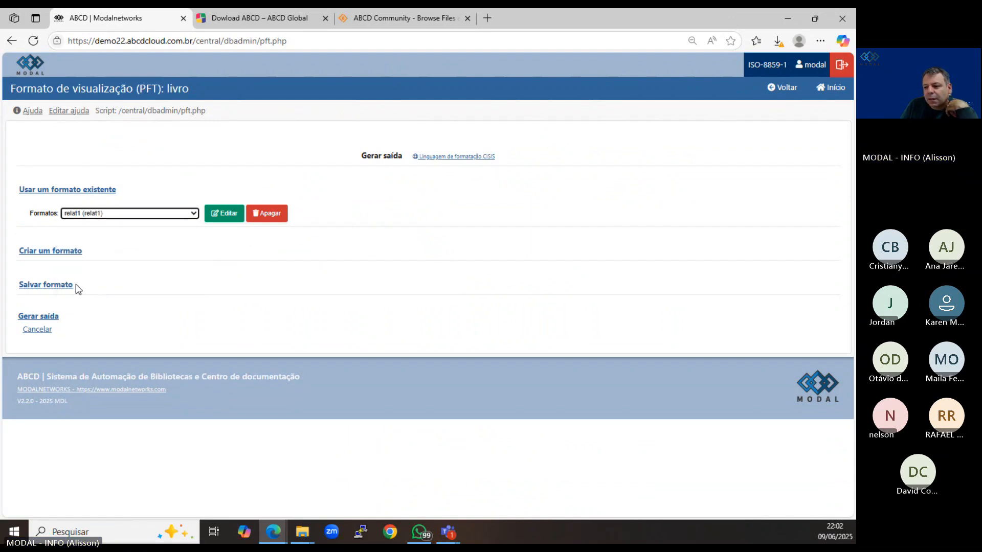
# Set the output's record selection by MFN sequence from 1 to 100.
pyautogui.click(51, 317)
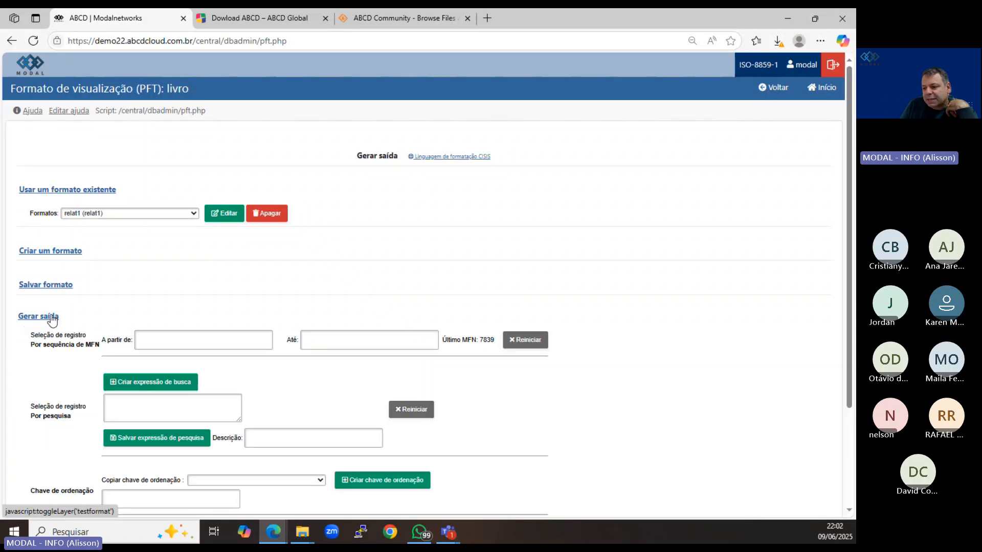
pyautogui.click(172, 336)
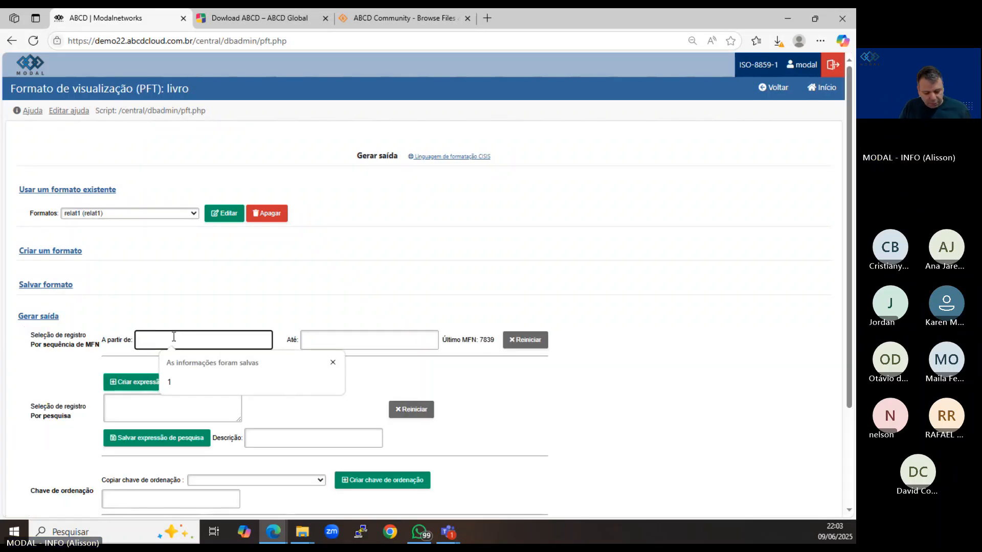
pyautogui.write('1')
pyautogui.click(319, 340)
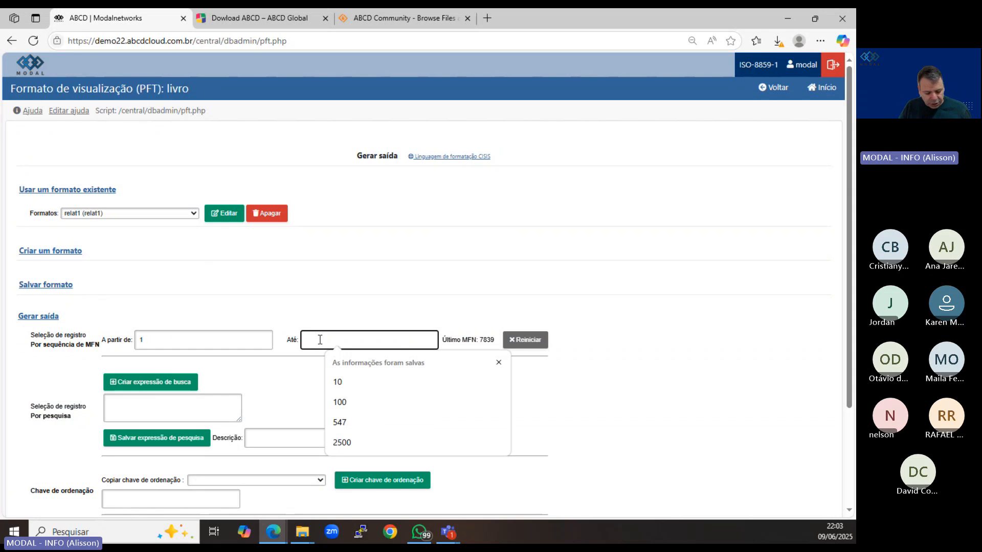
pyautogui.write('100')
pyautogui.scroll(-3, 324, 343)
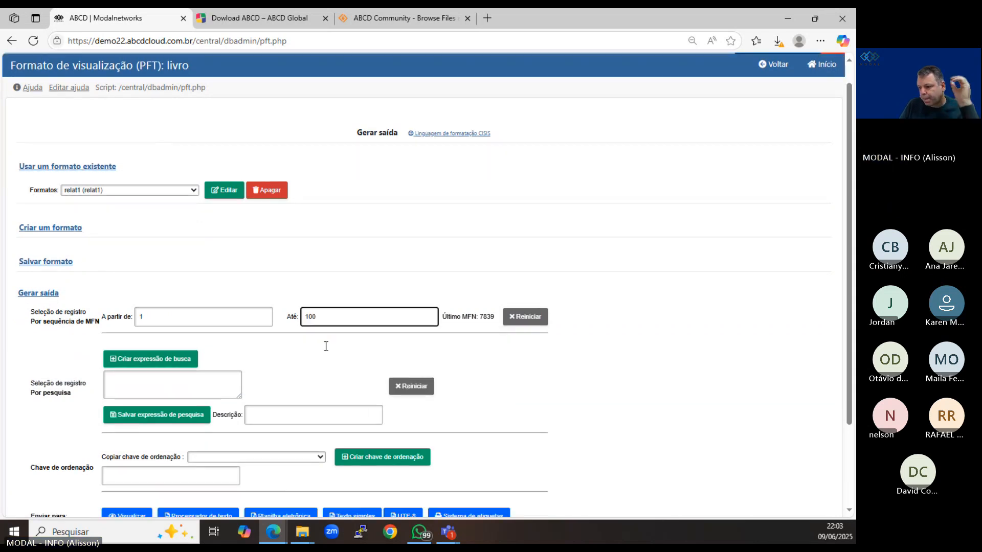
# Export the selected records as plain text, open the downloaded livro.txt to check it, and close it.
pyautogui.click(351, 412)
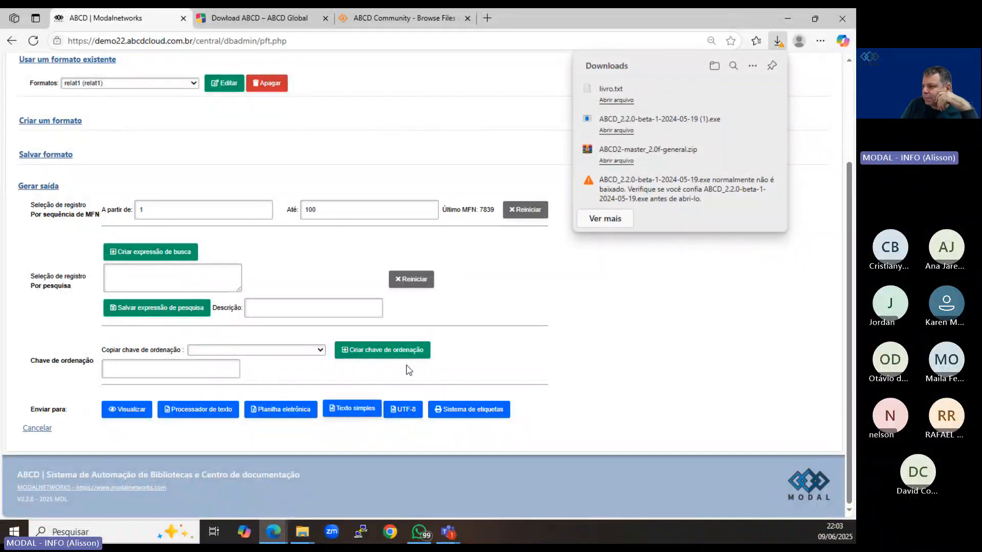
pyautogui.click(629, 99)
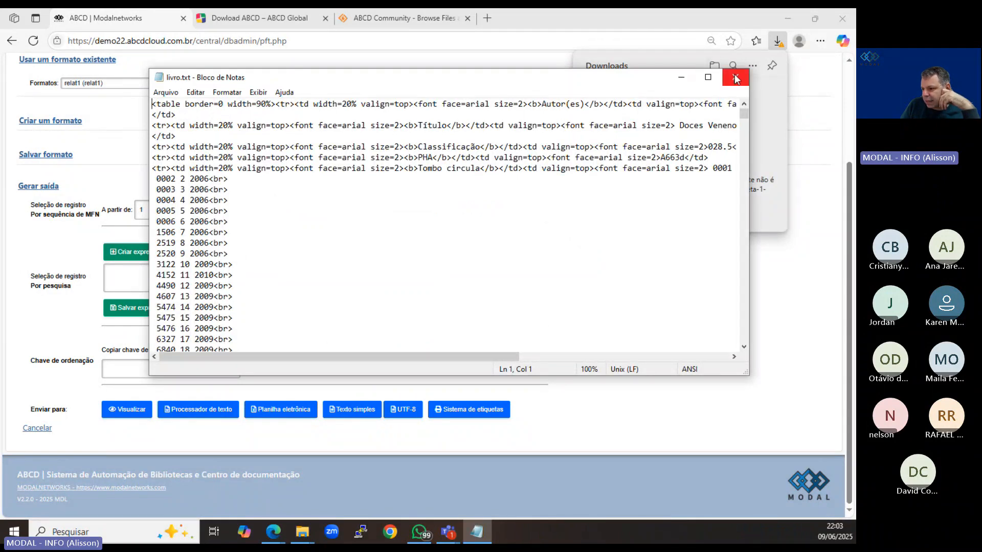
pyautogui.click(736, 78)
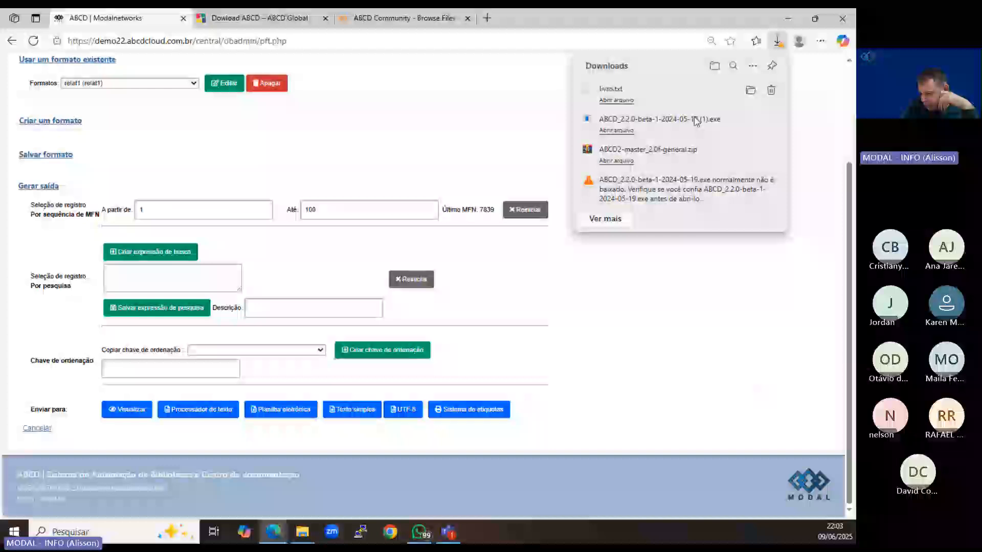
# Preview the relat1 report for the selected records, look through the listed entries, and close the preview.
pyautogui.click(137, 416)
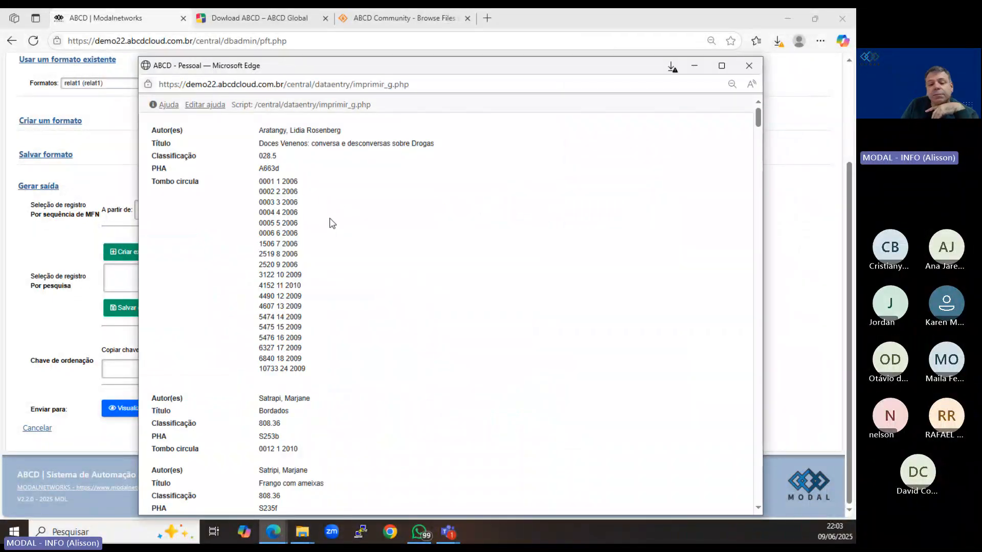
pyautogui.scroll(-20, 331, 223)
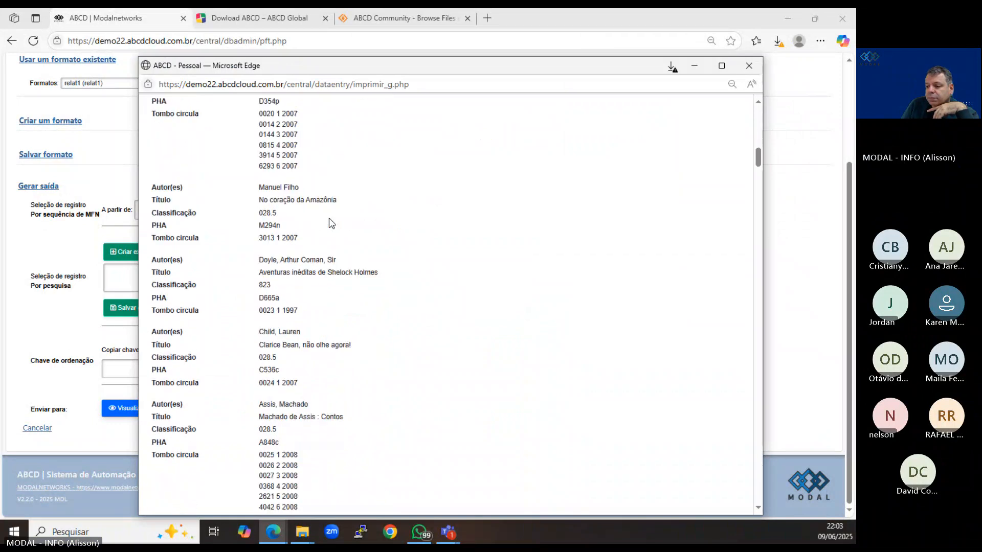
pyautogui.scroll(-15, 332, 222)
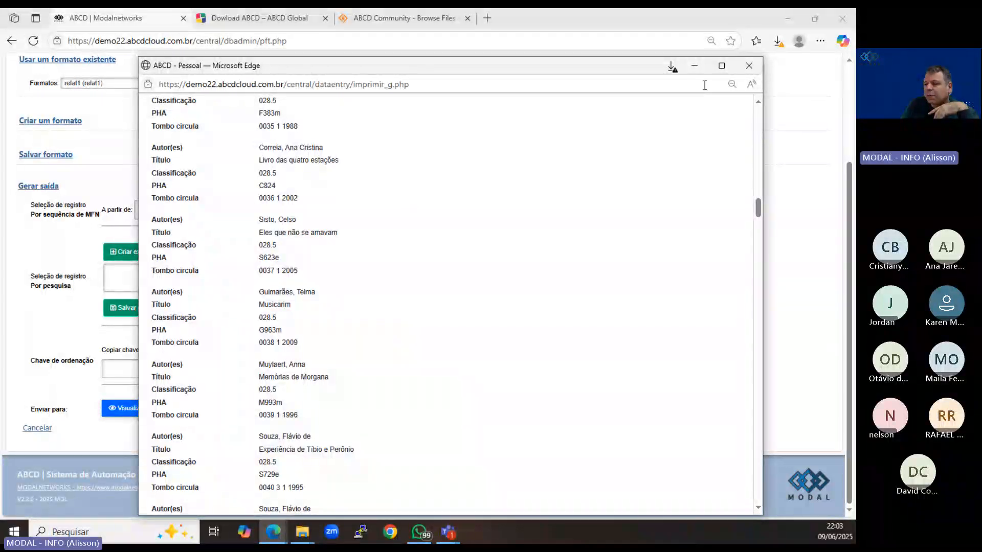
pyautogui.click(744, 70)
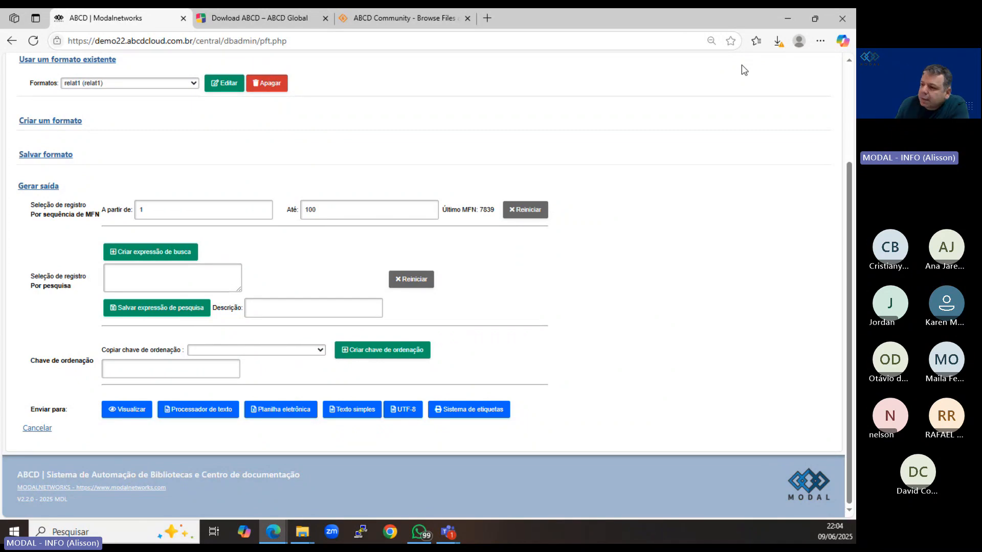
# Return to the Livro database's start page and view the list of available databases without changing the selection.
pyautogui.scroll(3, 383, 122)
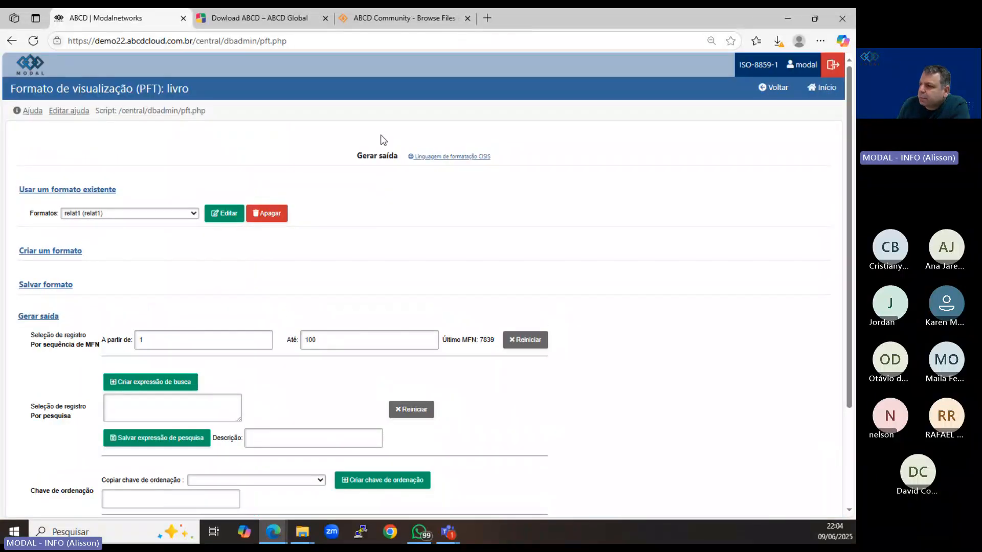
pyautogui.click(776, 88)
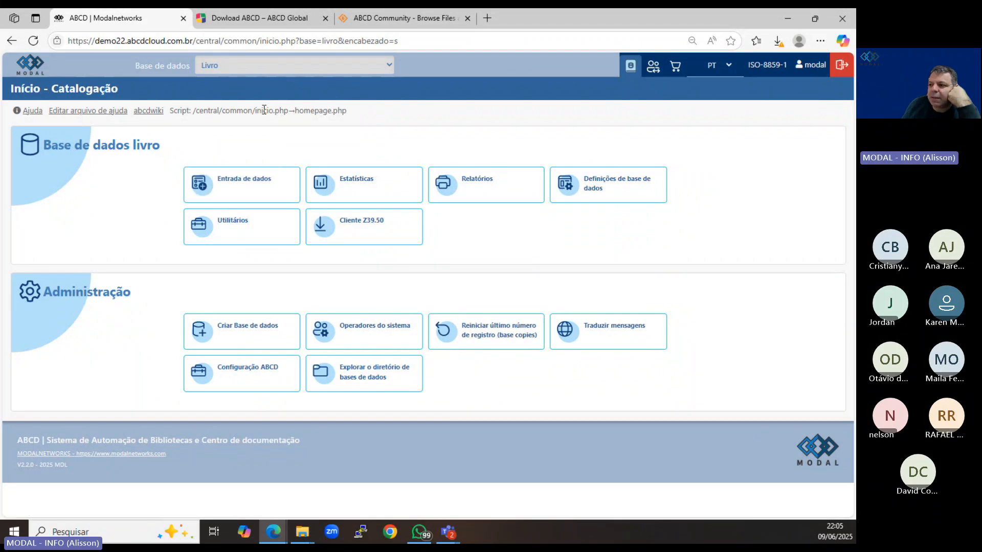
pyautogui.click(235, 65)
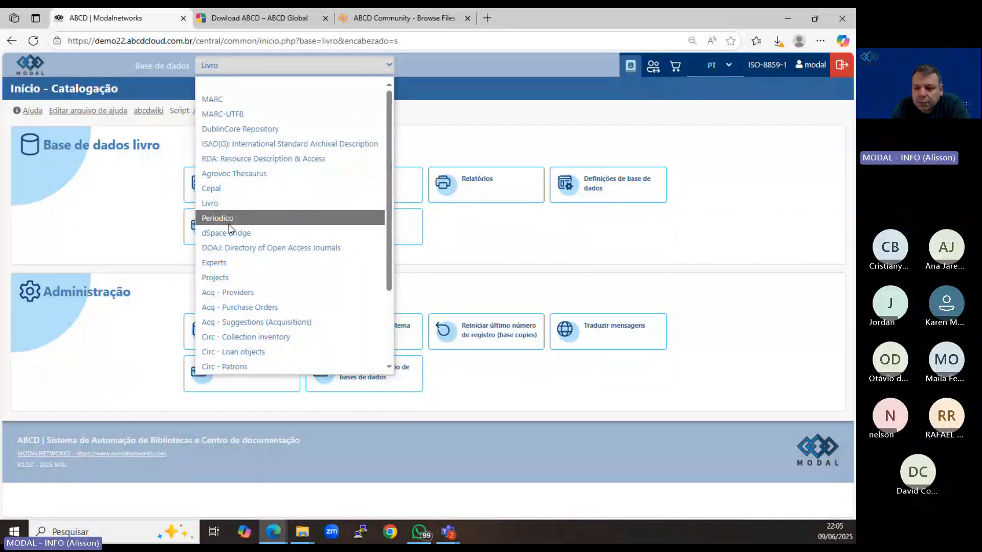
pyautogui.click(471, 153)
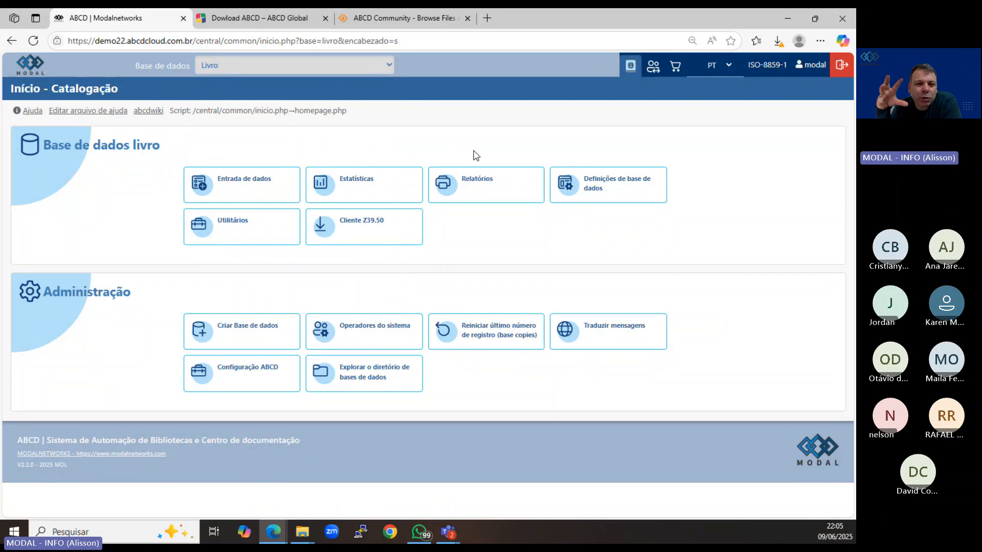